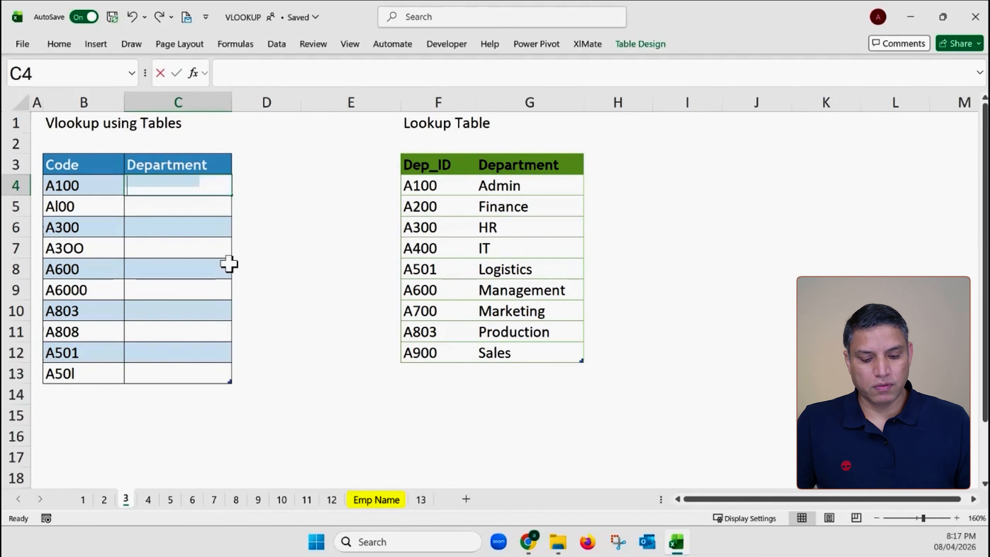
text(=)
key(Escape)
drag(90, 182, 94, 377)
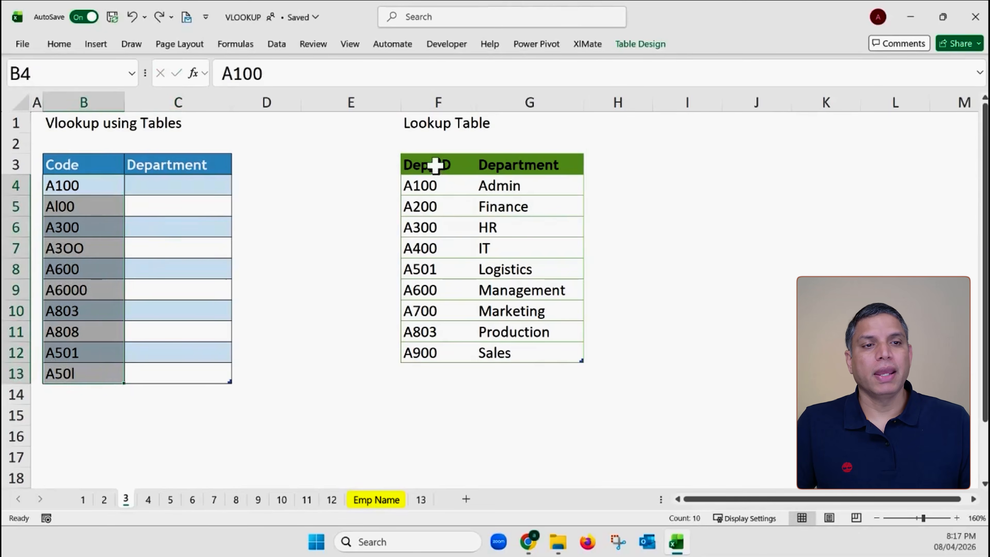
drag(435, 166, 514, 353)
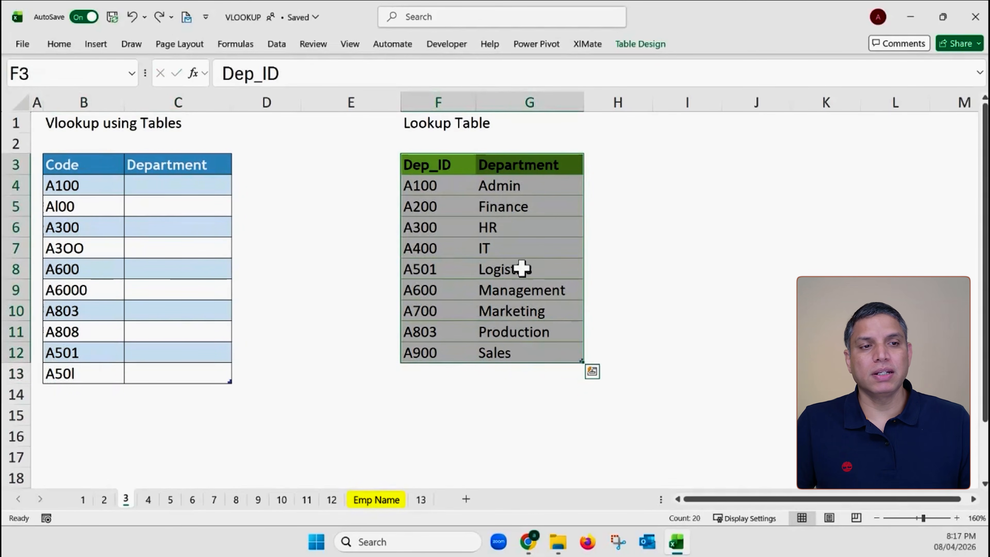
click(200, 183)
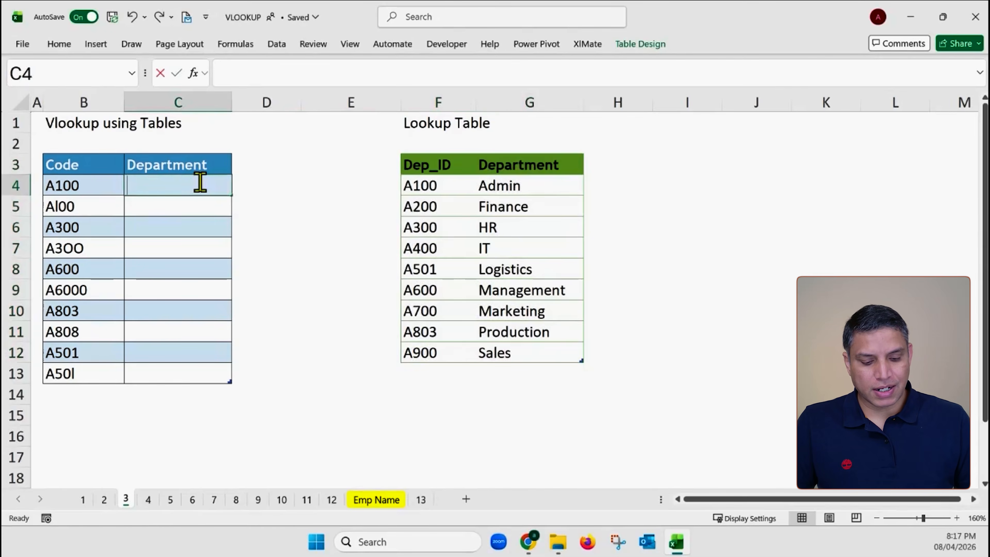
text(=vl)
key(Tab)
key(Left)
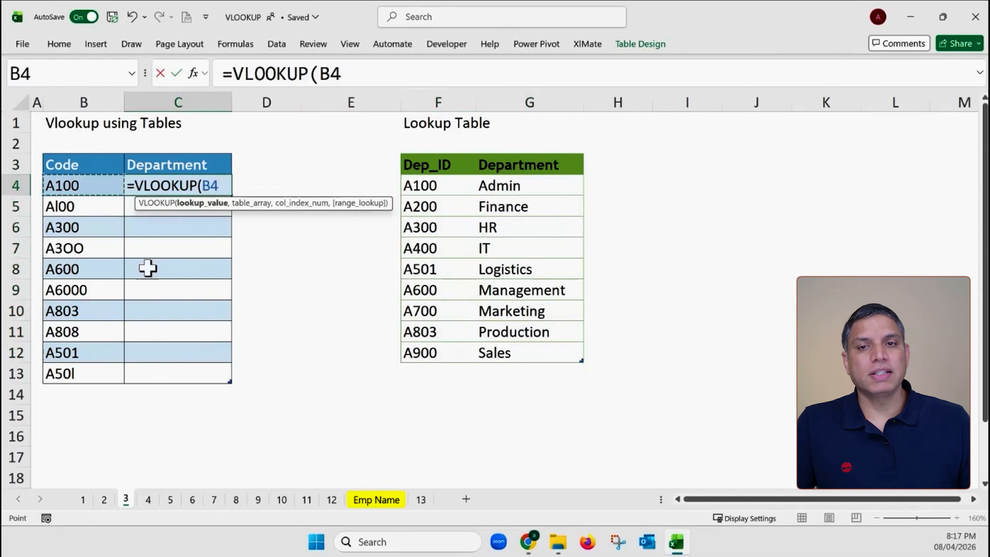
text(,)
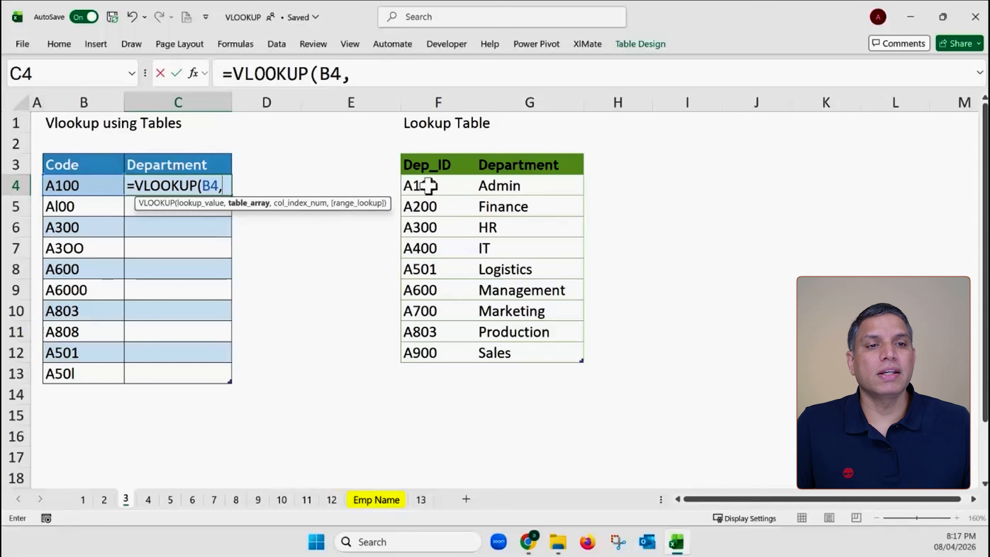
drag(428, 186, 518, 345)
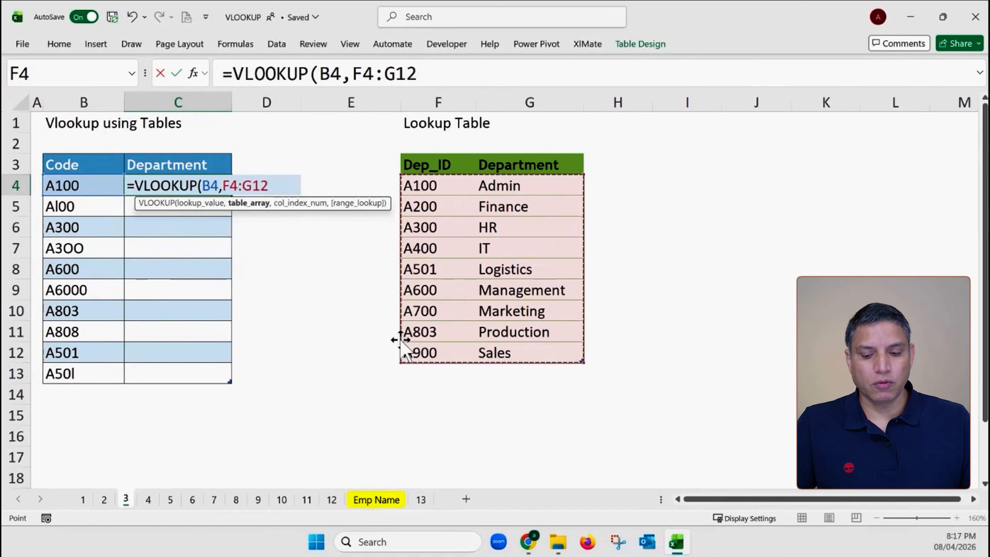
key(Escape)
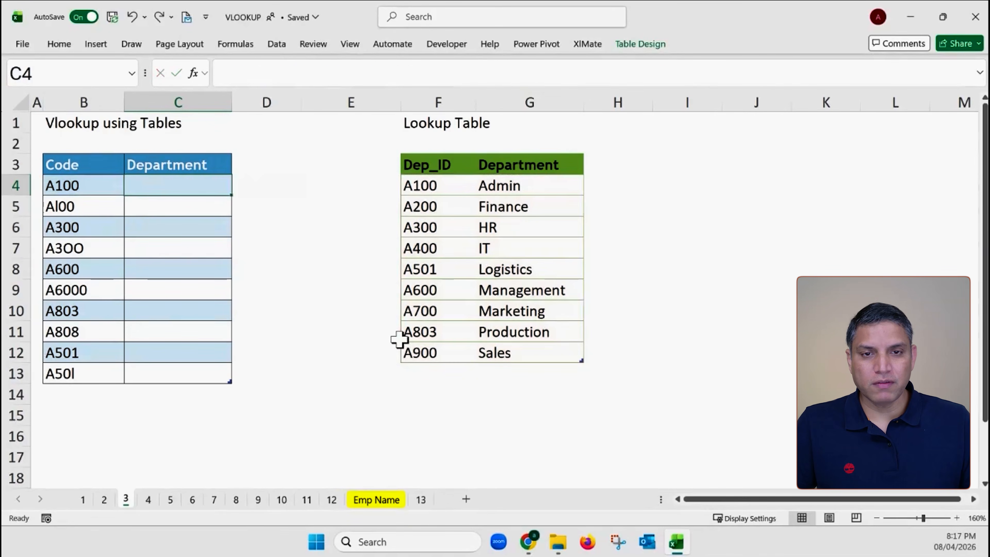
Step: Check the table name assigned to the lookup table and the data range F4:G12 it covers
click(548, 205)
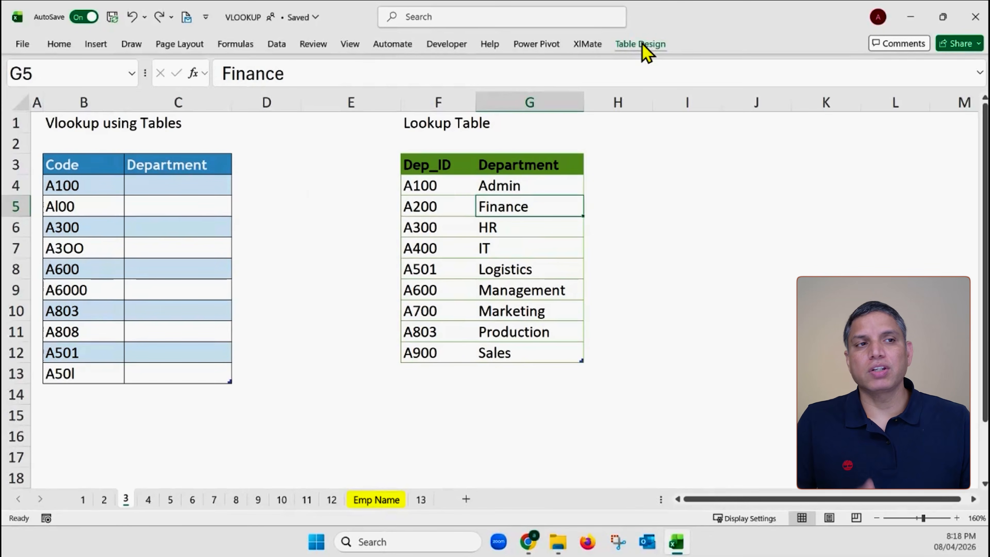
click(642, 44)
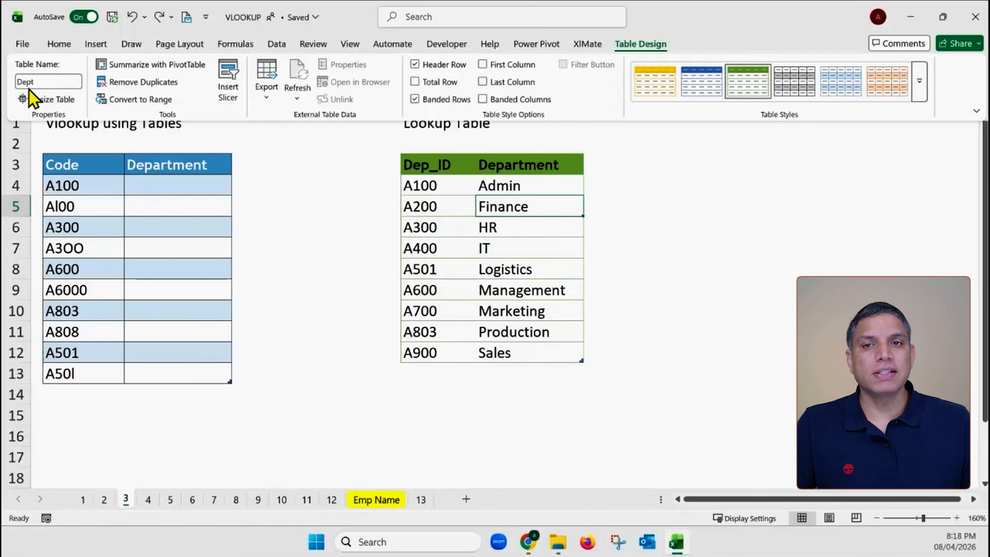
click(635, 46)
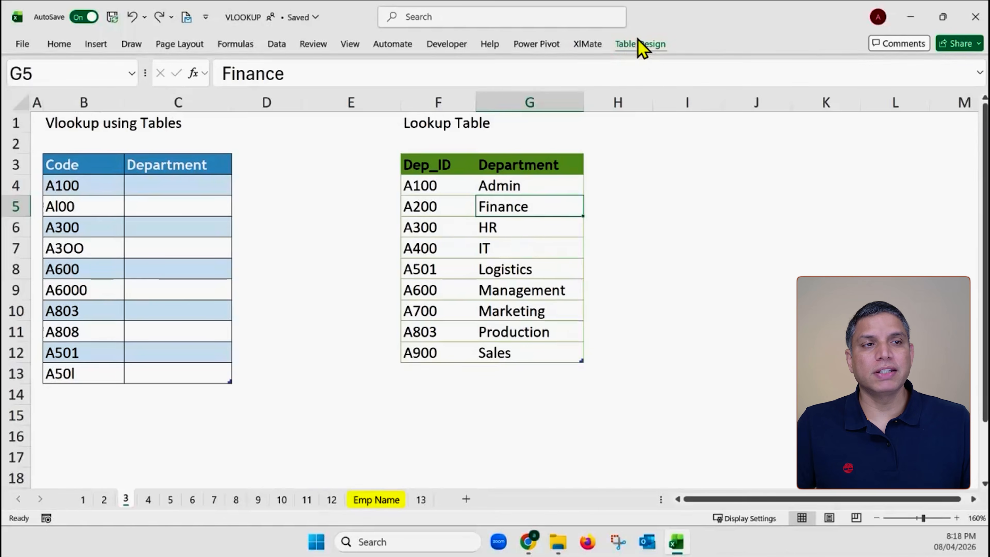
click(636, 46)
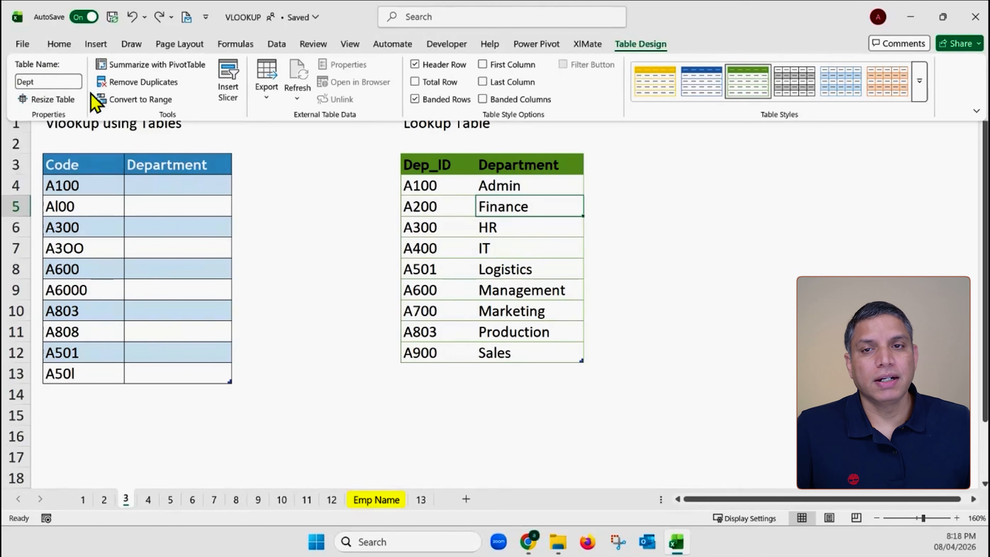
click(434, 172)
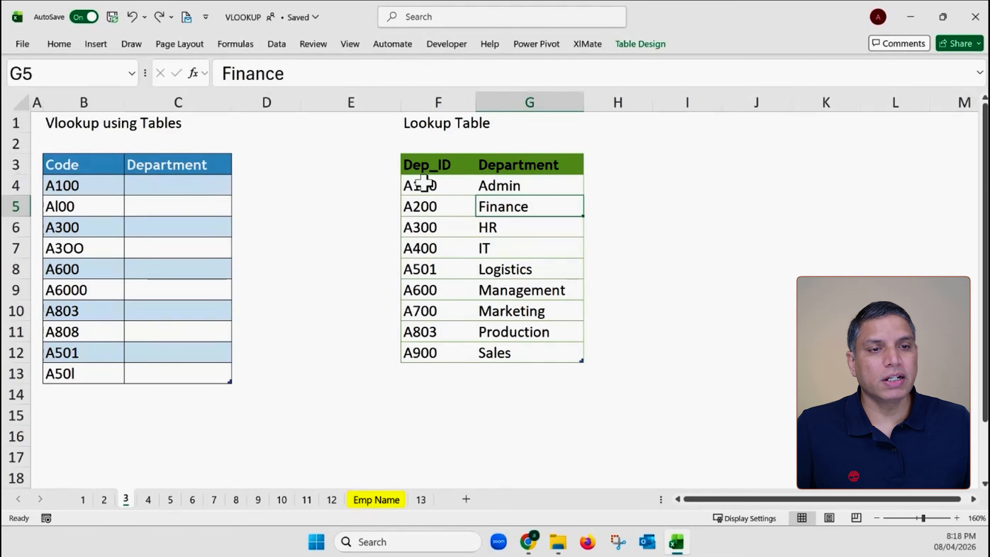
drag(425, 184, 511, 353)
Step: Start a VLOOKUP formula in C4 with the code in B4 as the lookup value
click(179, 186)
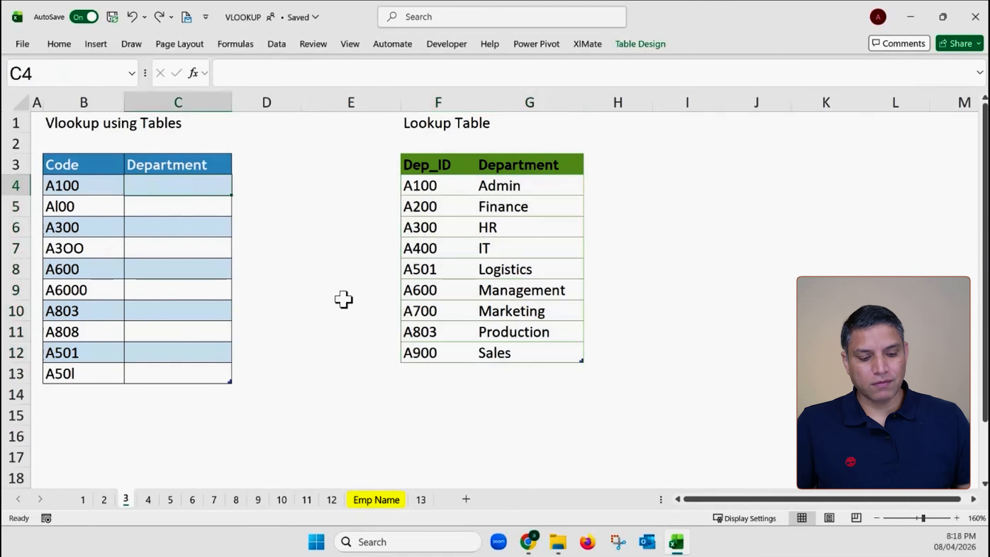
text(=vl)
key(Tab)
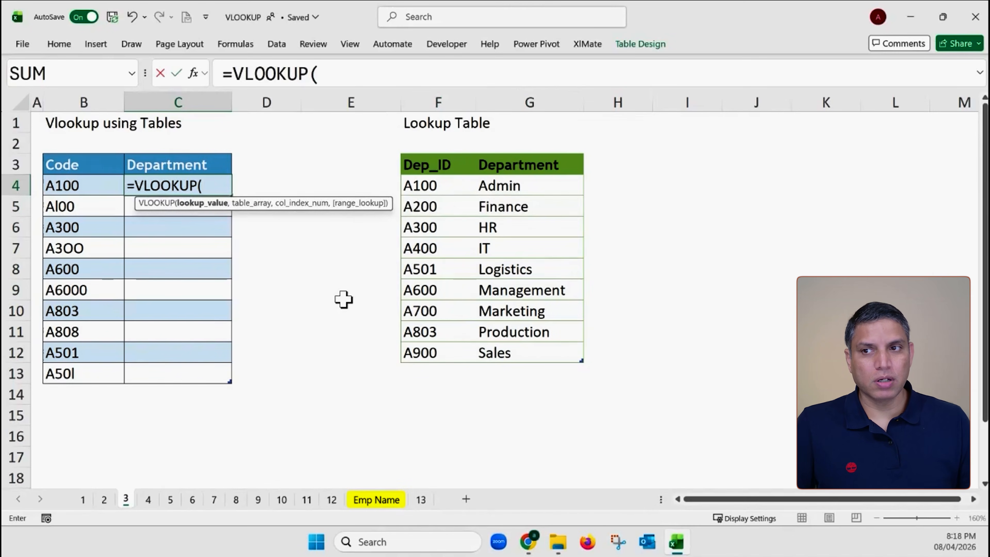
click(102, 183)
text(,)
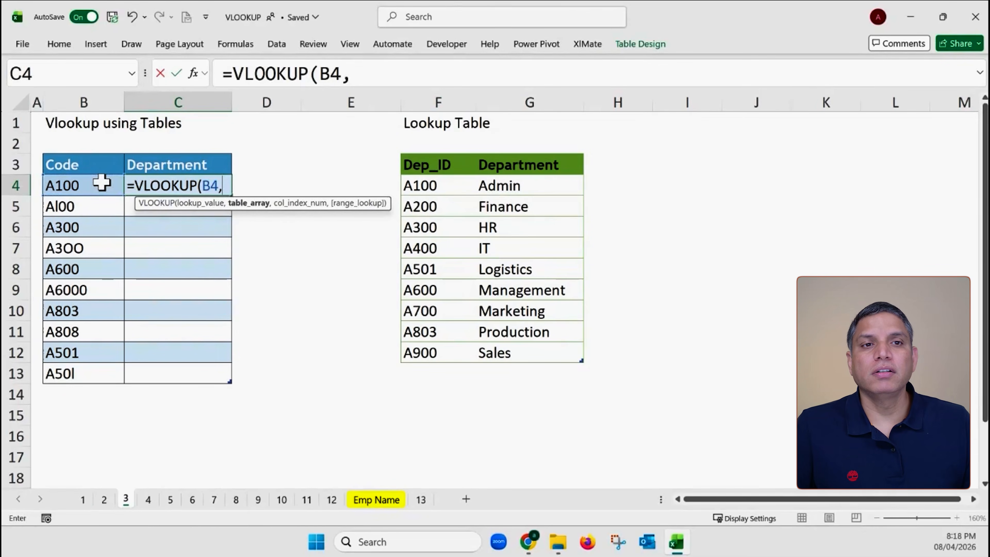
Step: Use the Dept table as the table array, column index 2 and range lookup 0, and enter the formula
drag(440, 185, 507, 351)
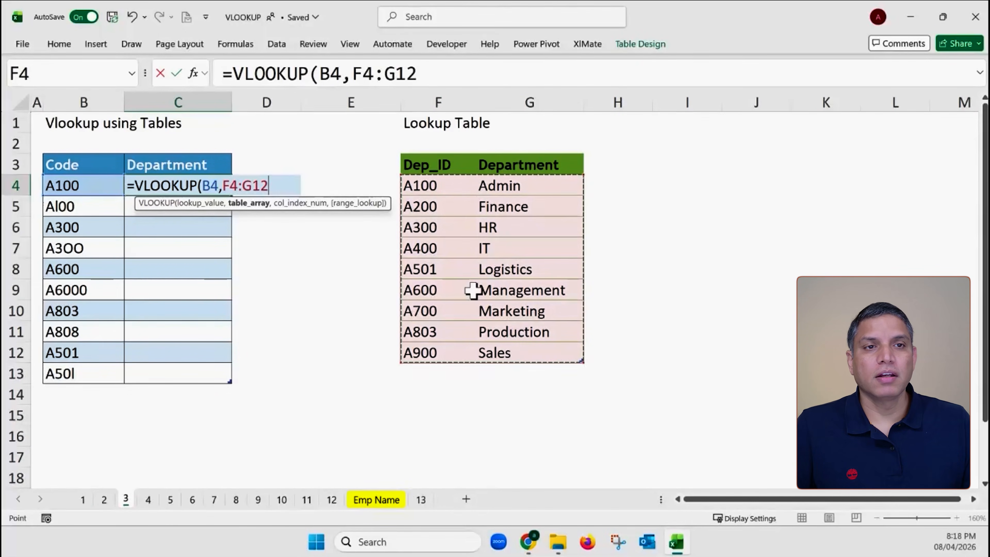
drag(418, 73, 355, 74)
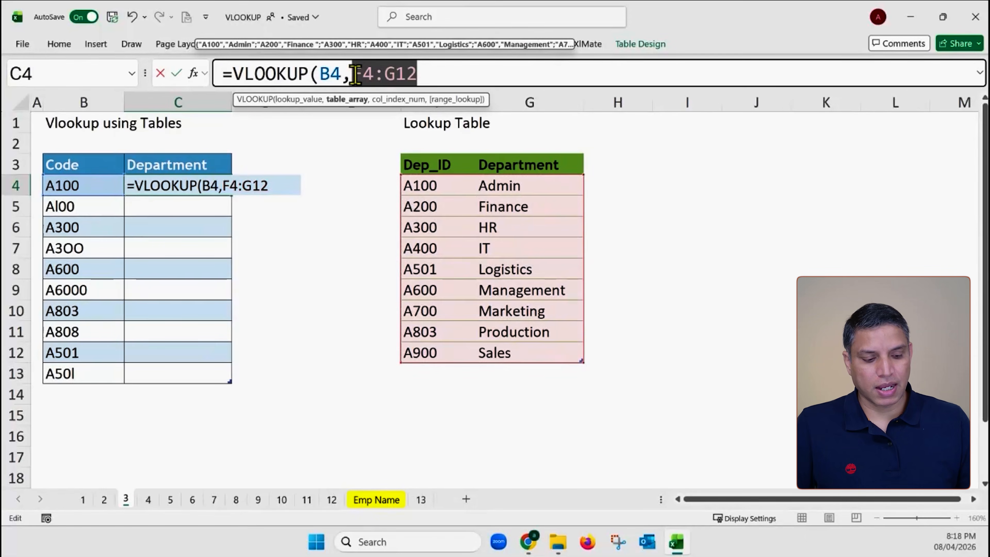
key(BackSpace)
text(dept)
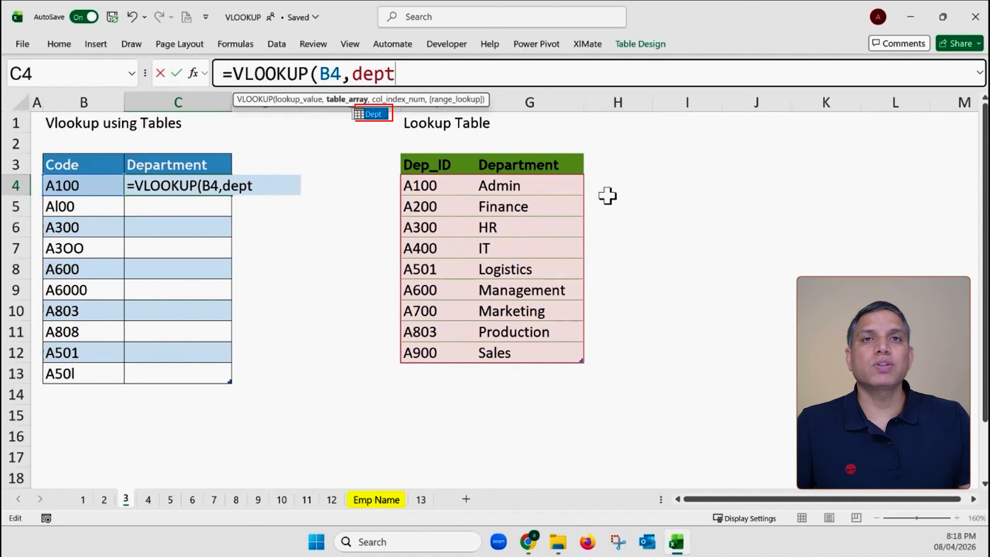
double_click(373, 115)
text(,)
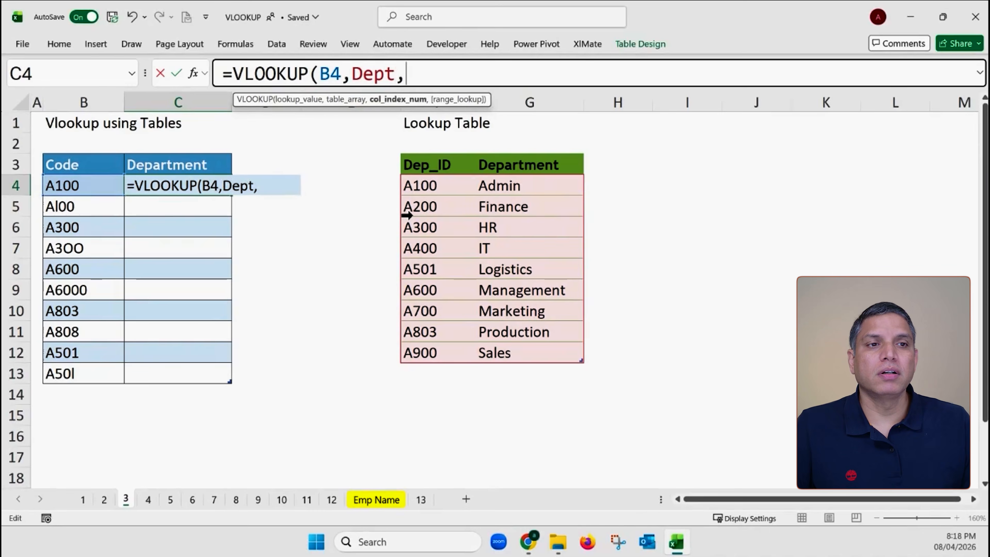
text(2,0)
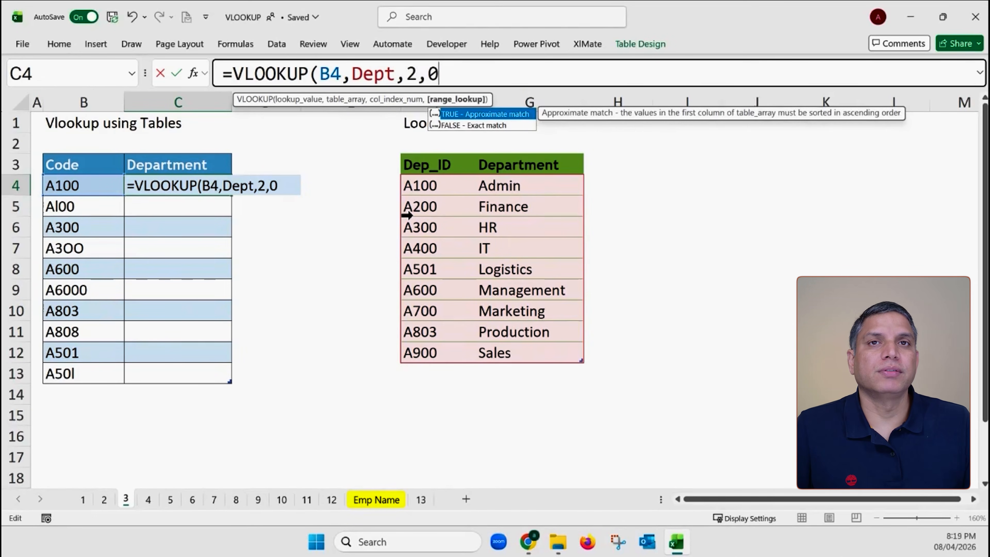
key(Return)
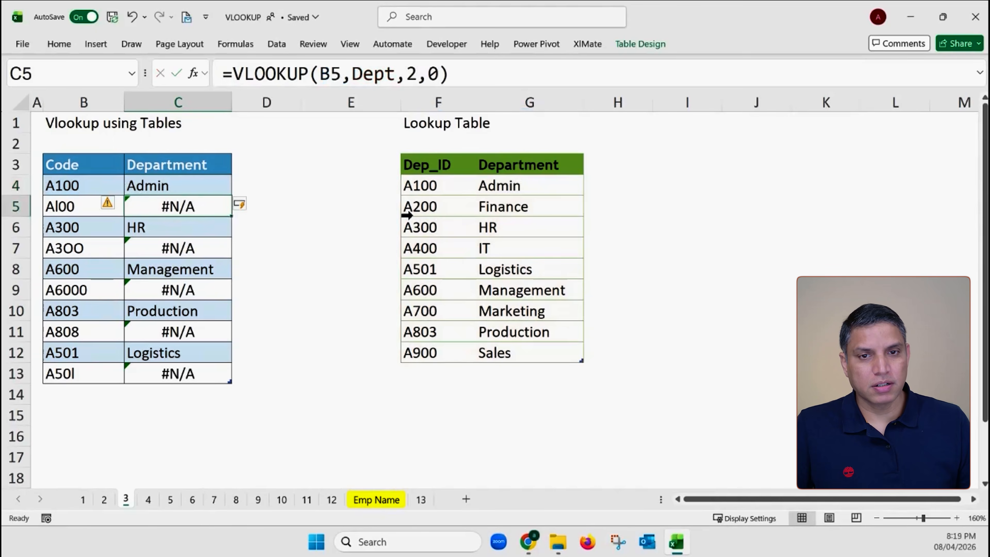
Step: Review the filled Department column and inspect the arguments of the VLOOKUP formula in C4
drag(186, 187, 195, 374)
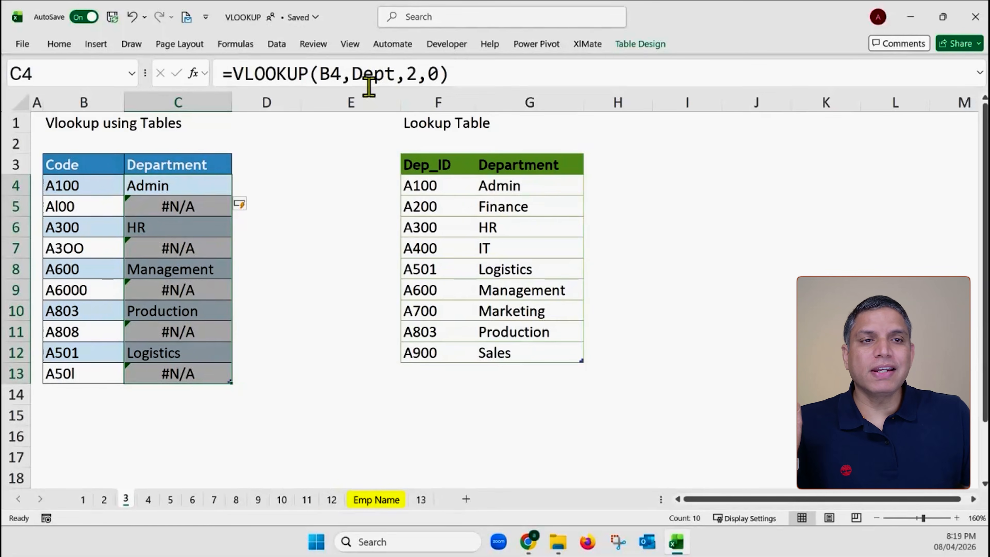
click(176, 186)
drag(93, 169, 176, 373)
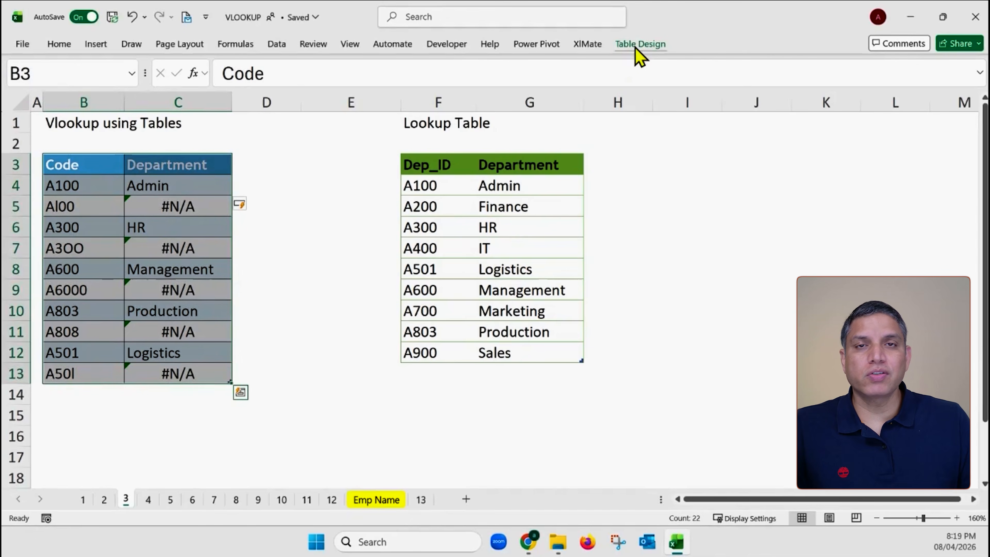
click(220, 191)
double_click(210, 188)
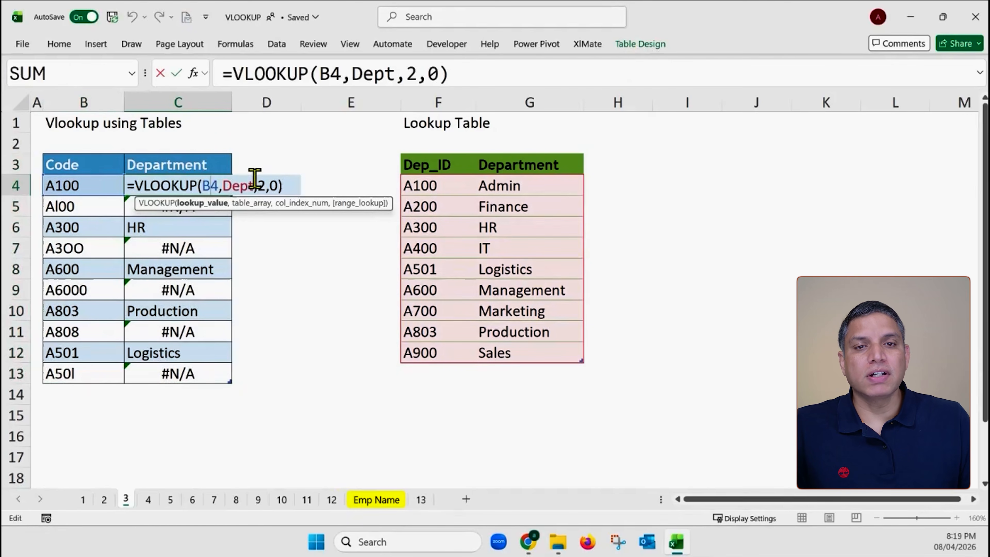
click(290, 185)
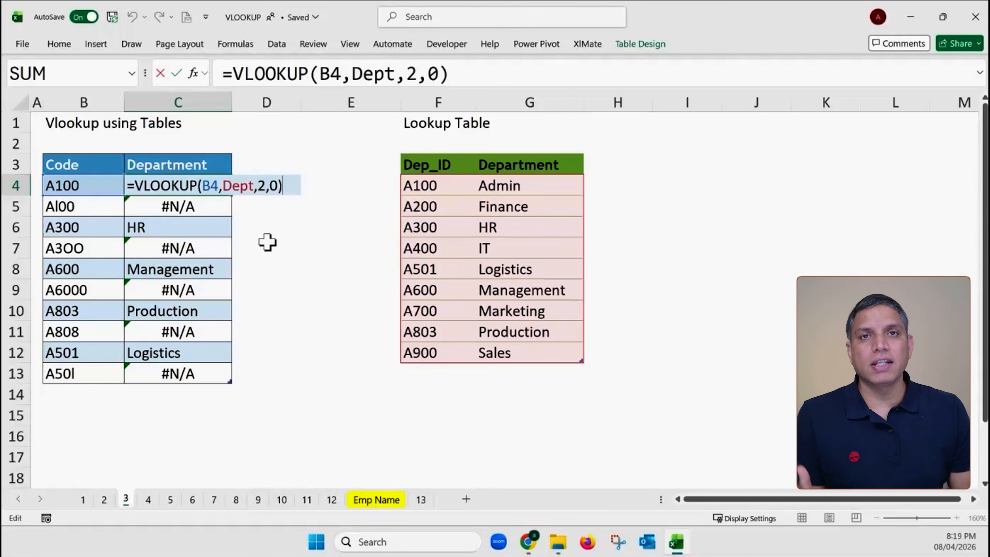
key(ctrl+Return)
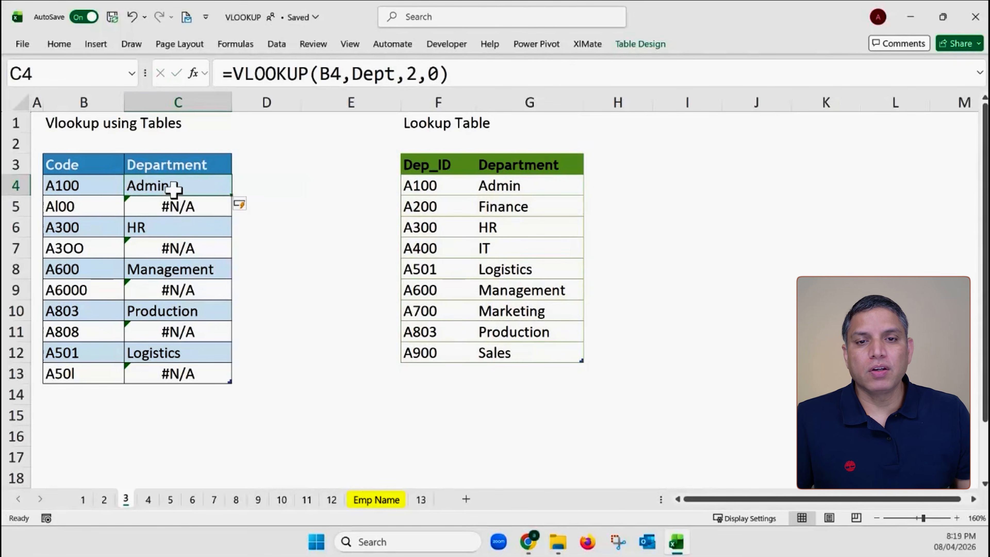
Step: Compare the A300 result with its lookup table row and inspect the formulas in the #N/A cells of the Department column
click(168, 227)
click(103, 228)
click(183, 227)
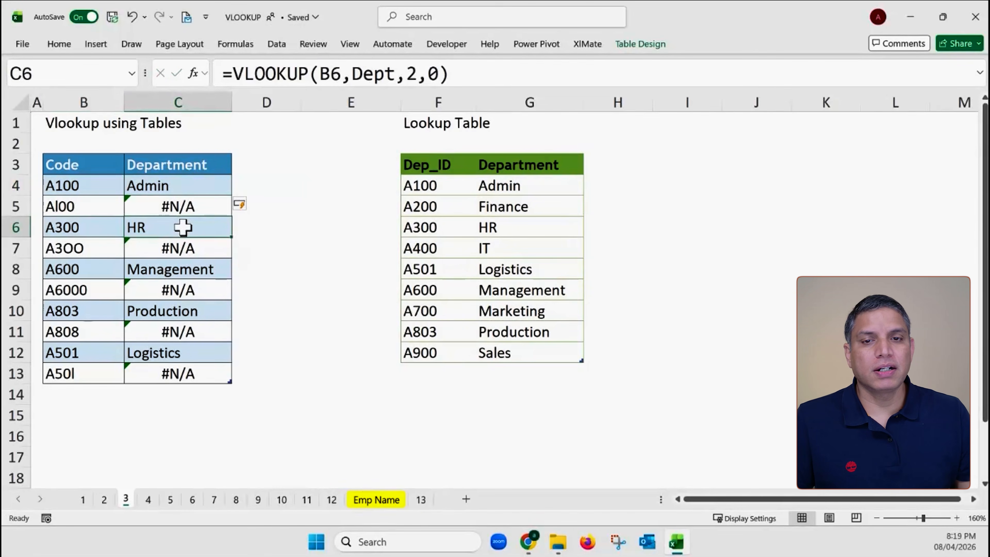
drag(423, 223, 506, 230)
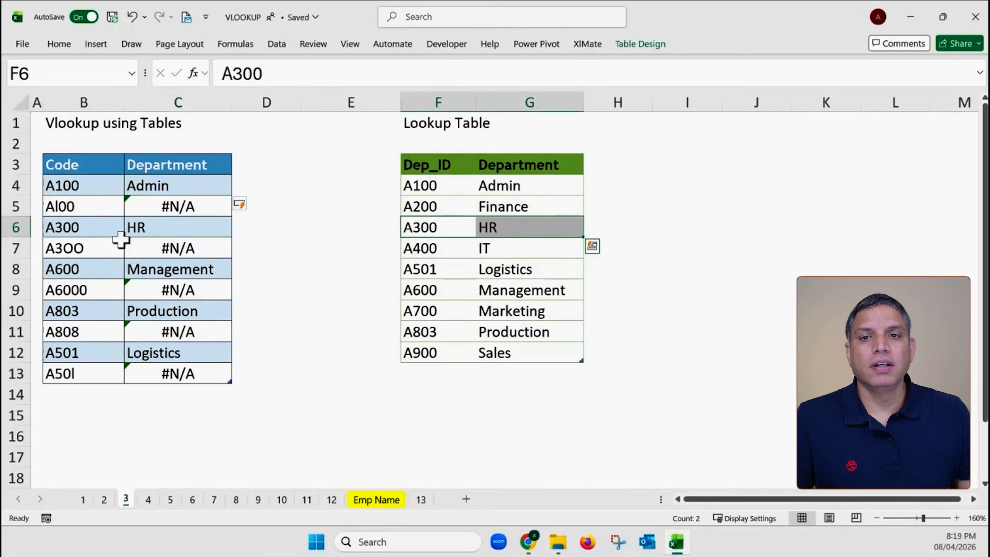
drag(78, 209, 171, 210)
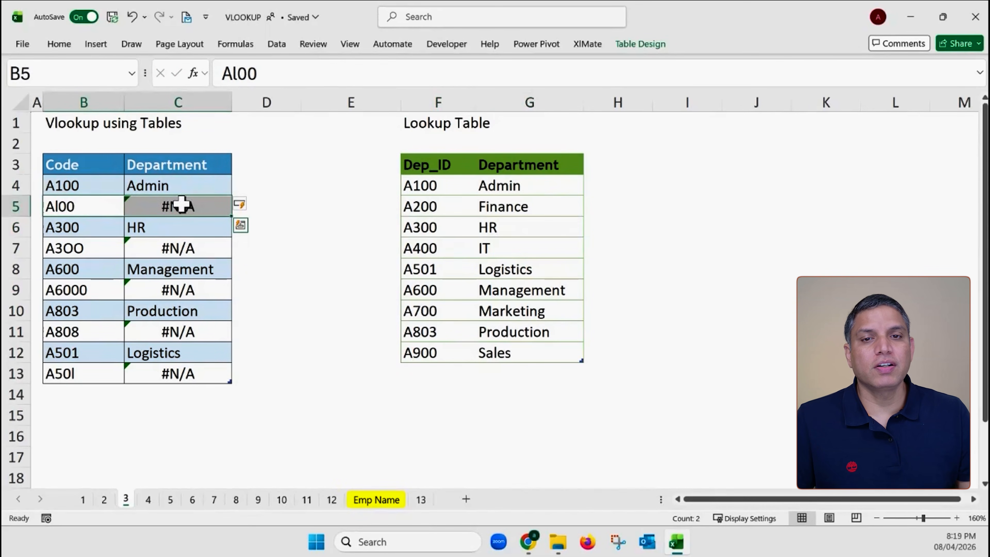
key(ctrl+q)
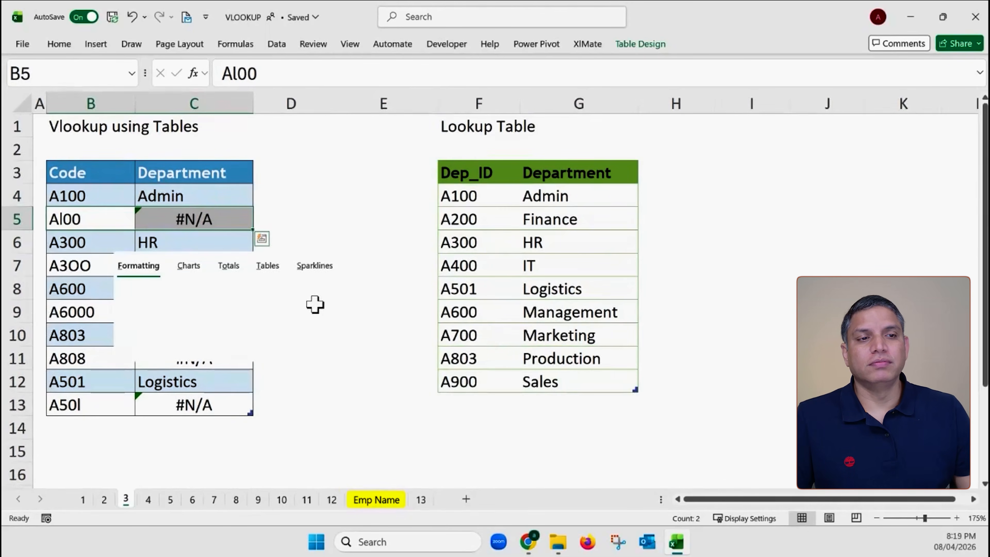
scroll(316, 303, up, 1)
click(355, 402)
click(193, 212)
click(197, 261)
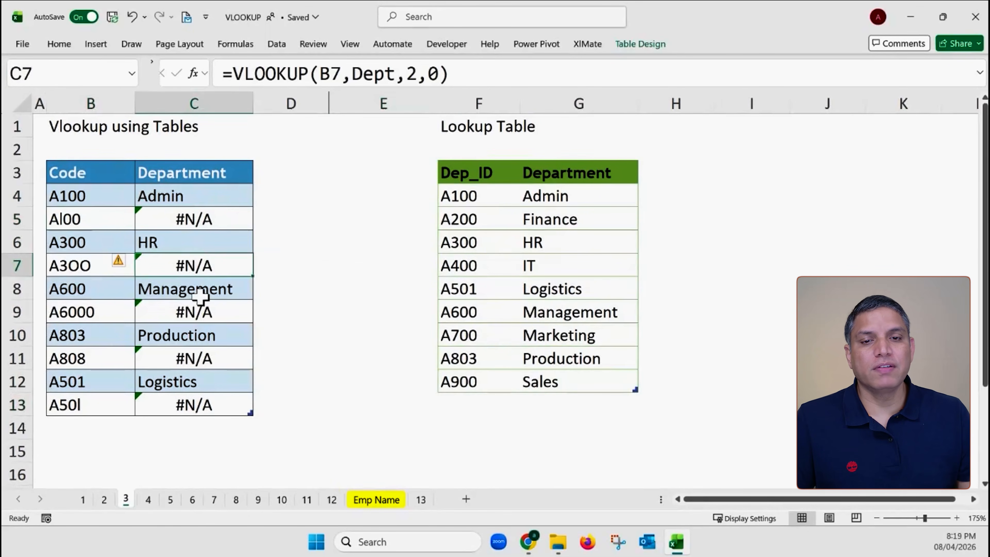
click(200, 318)
click(196, 404)
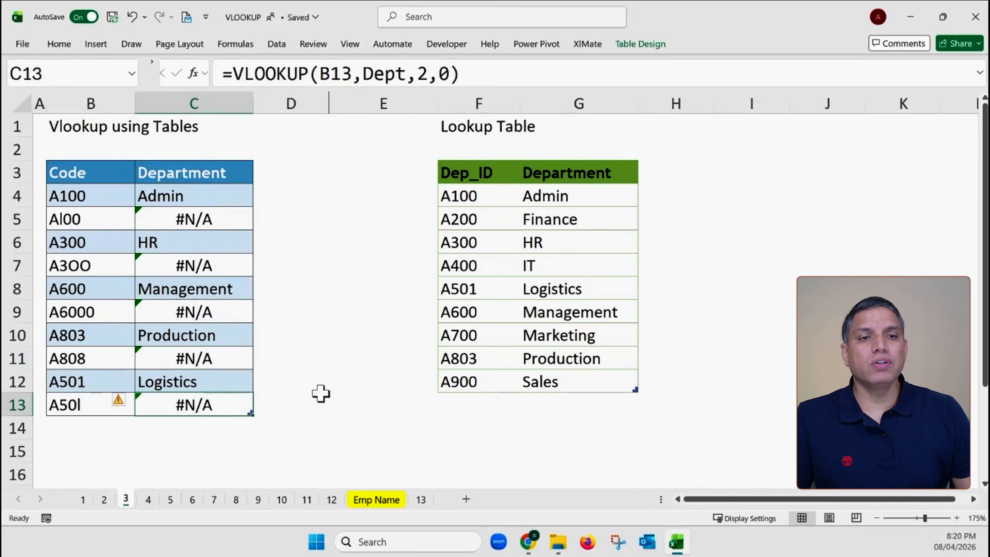
Step: Compare the spelling of the unmatched codes, starting with B5, with the Dep_ID values in F4:F12
click(99, 221)
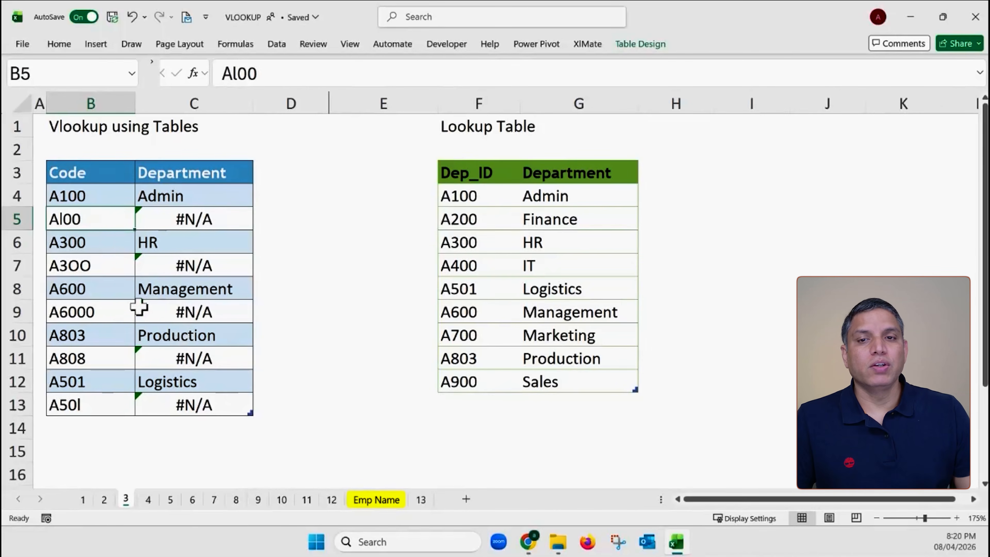
scroll(96, 238, up, 5)
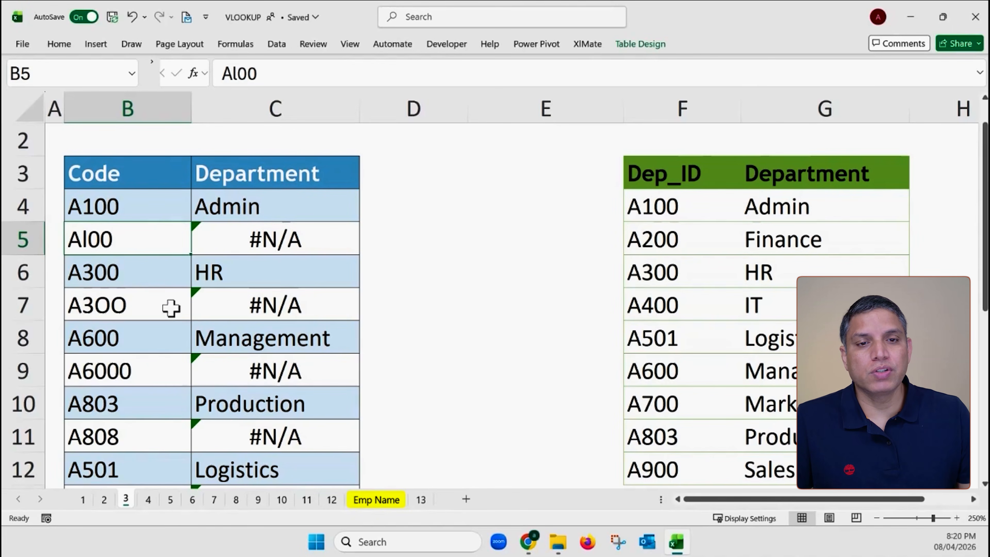
scroll(659, 201, down, 2)
scroll(661, 195, up, 2)
click(659, 206)
drag(659, 207, 666, 468)
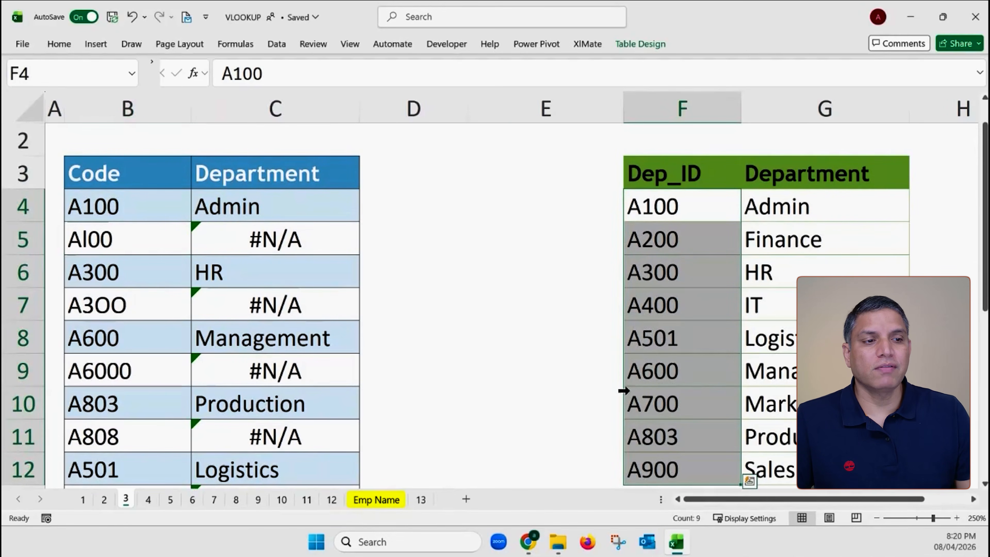
Step: Inspect the VLOOKUP formula in C5 and compare the codes in B5:B8 with one another
scroll(624, 390, down, 2)
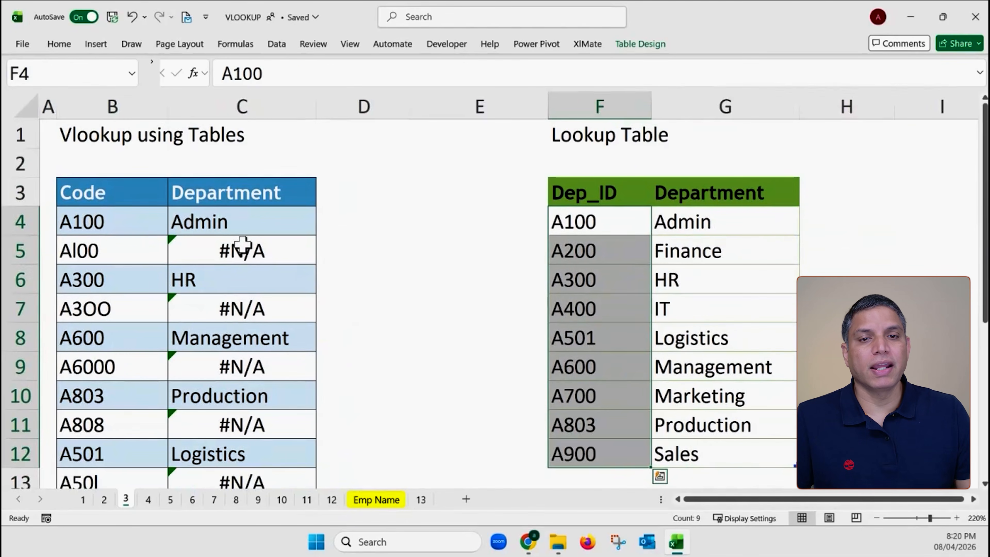
click(242, 245)
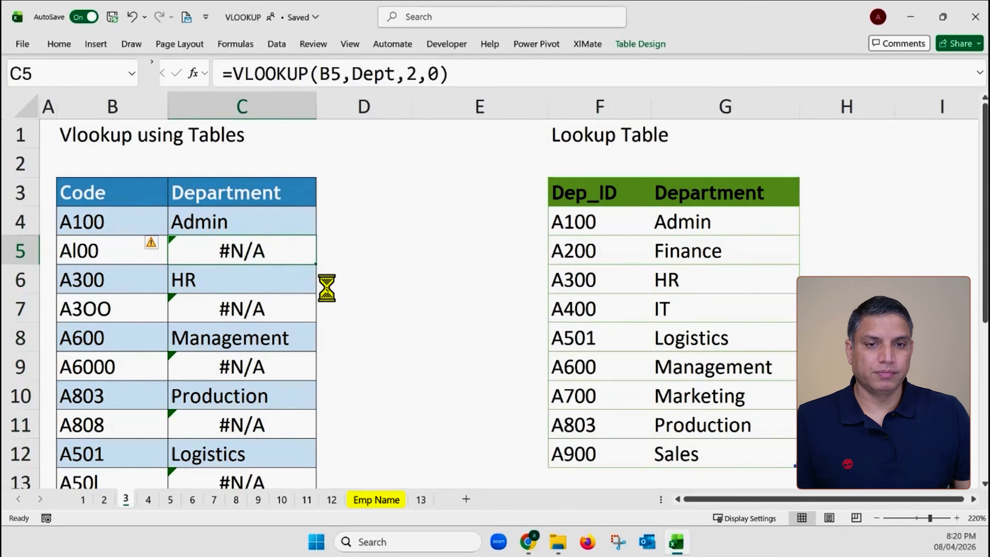
scroll(322, 287, down, 1)
click(93, 242)
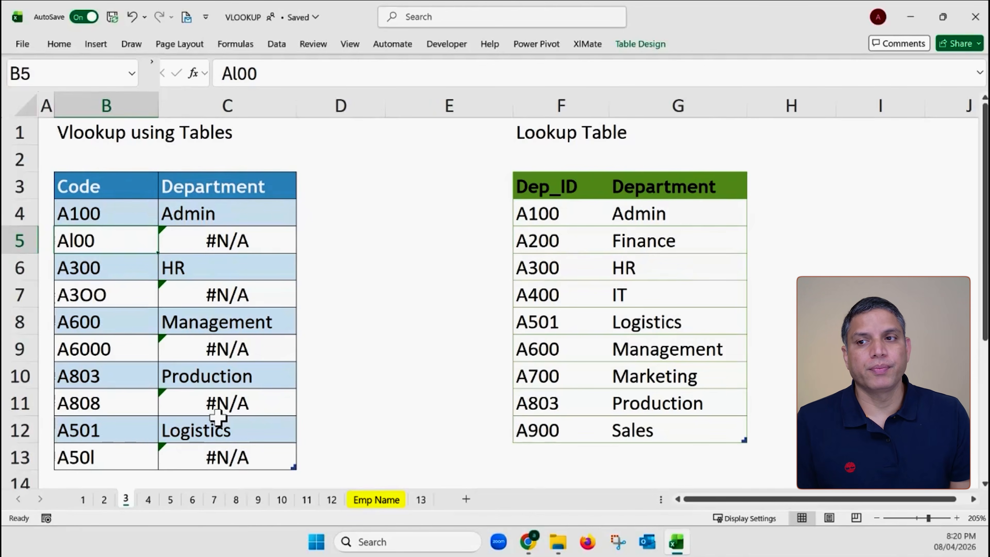
click(88, 301)
click(85, 269)
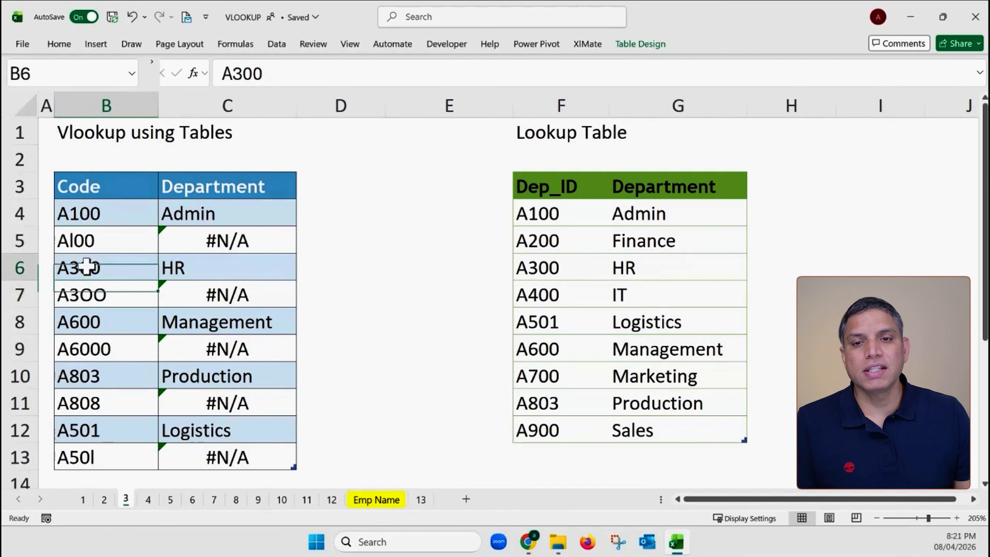
click(94, 320)
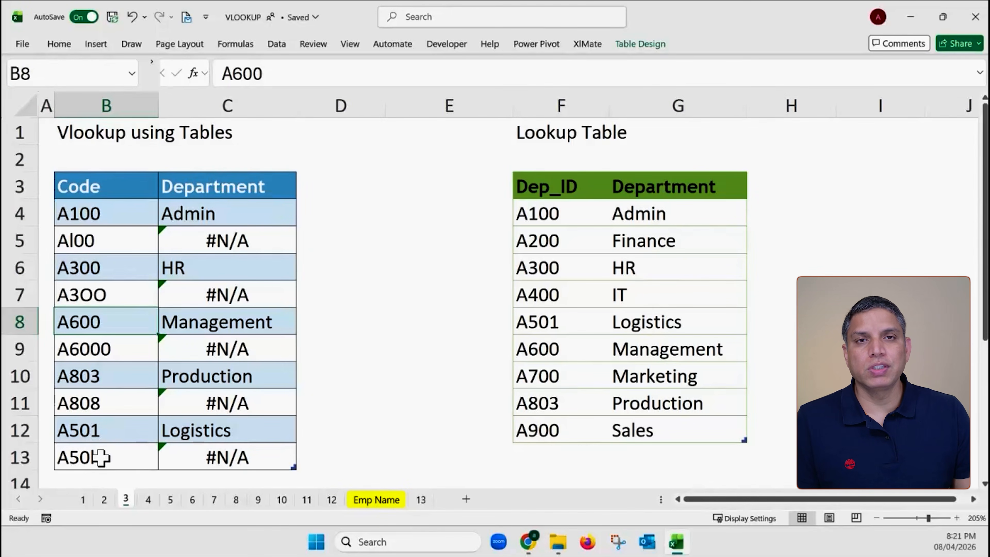
Step: Correct the code in B5 to A100 and review the codes in B4:B13
click(134, 244)
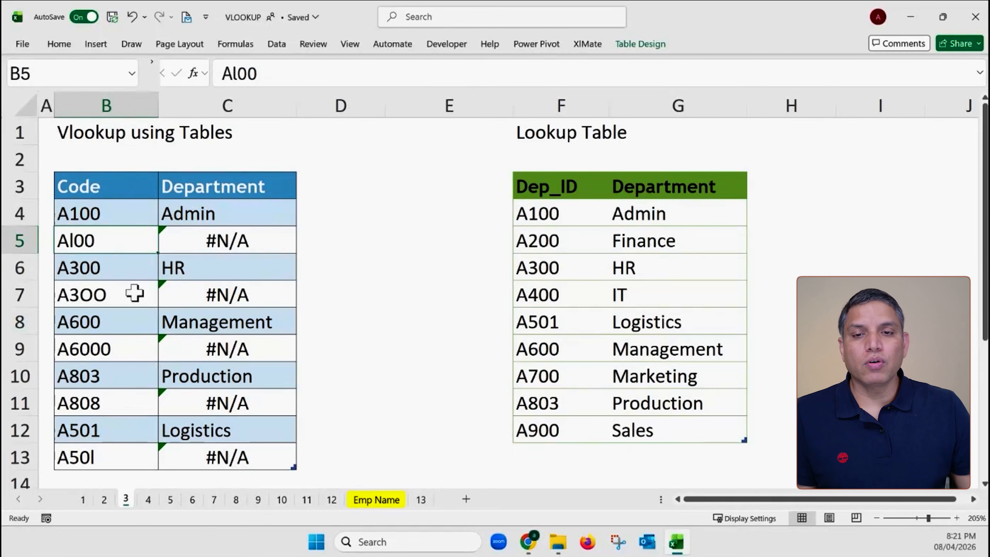
key(Delete)
key(Delete)
key(Delete)
text(10)
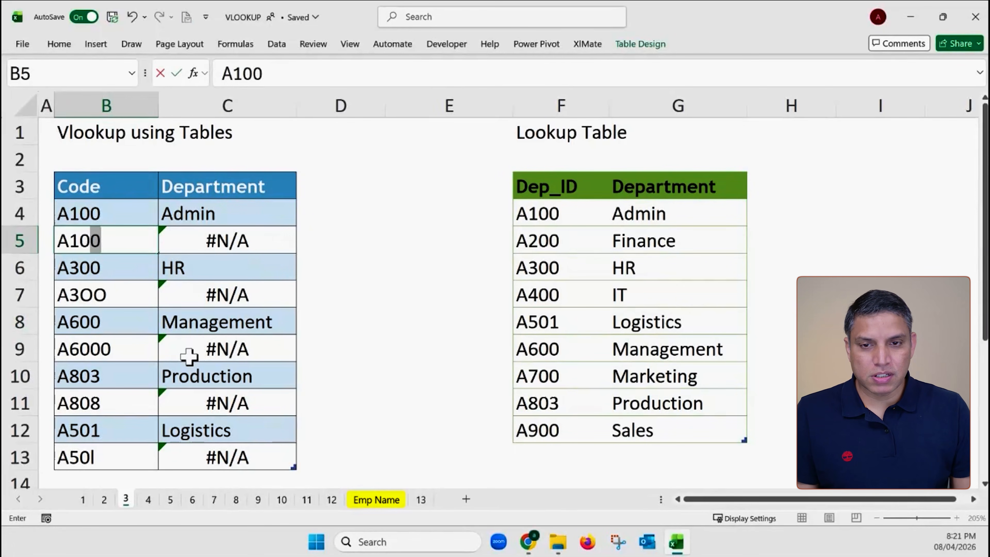
key(Return)
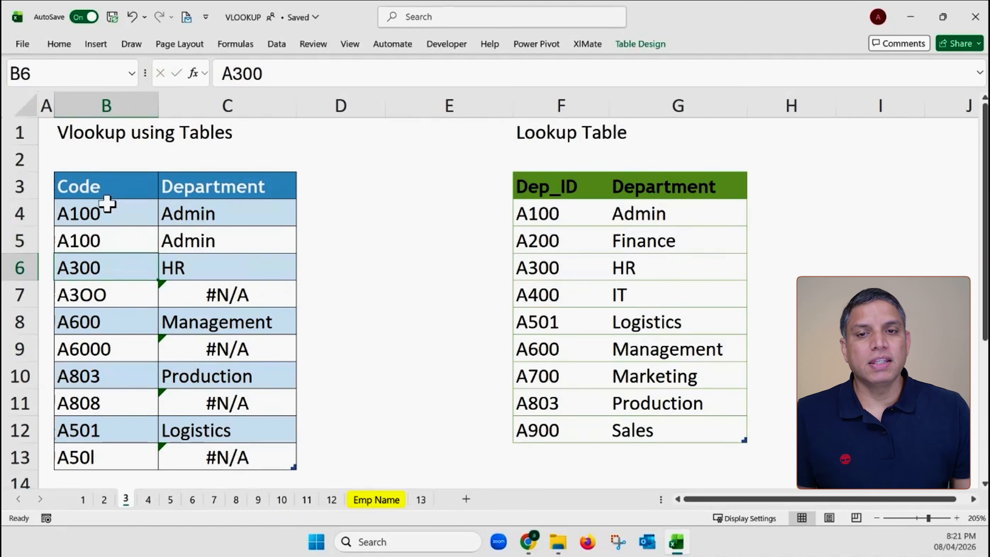
drag(105, 207, 104, 455)
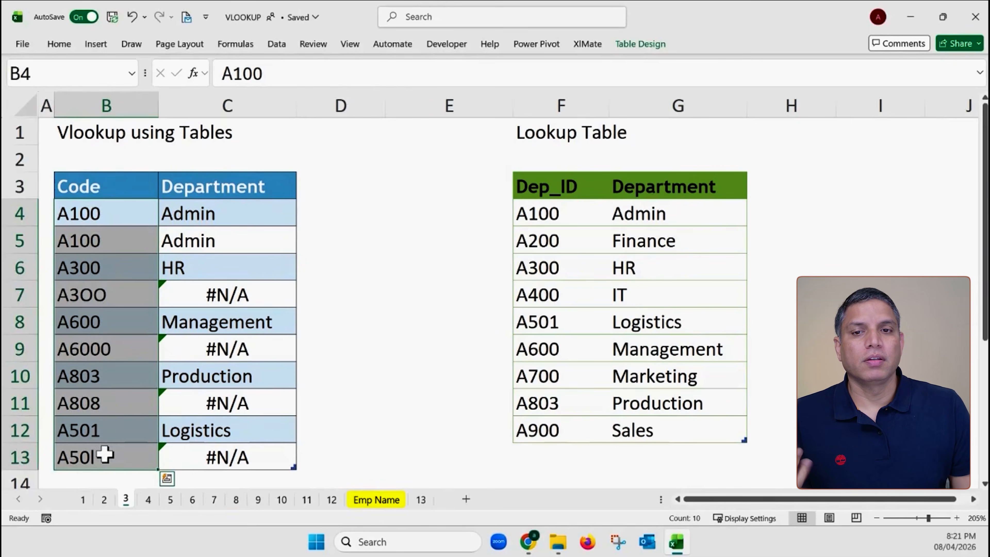
Step: Undo the correction of the code in B5
key(ctrl+z)
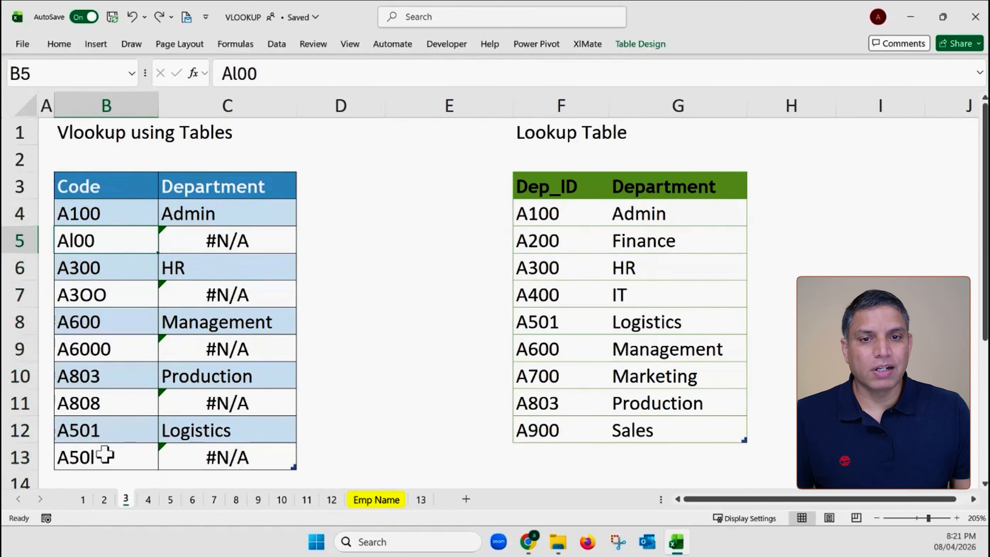
scroll(126, 415, down, 2)
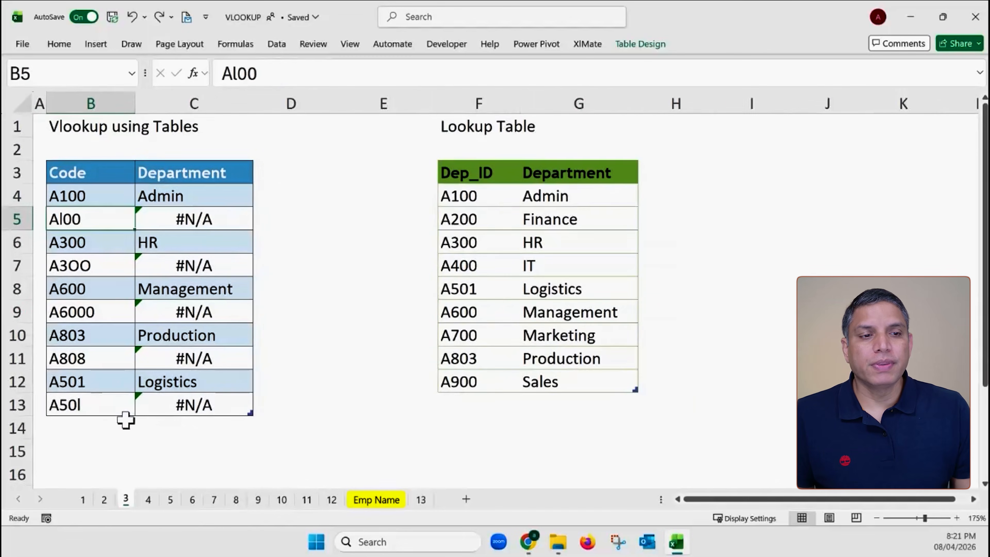
click(543, 311)
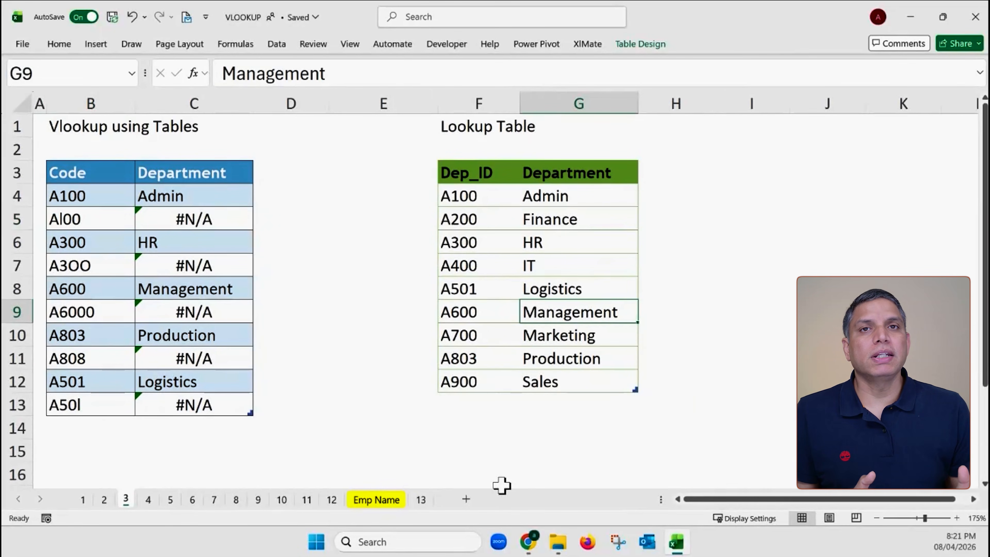
Step: Copy the misspelled code from B5 into F13 to add it as a new row of the lookup table
click(76, 218)
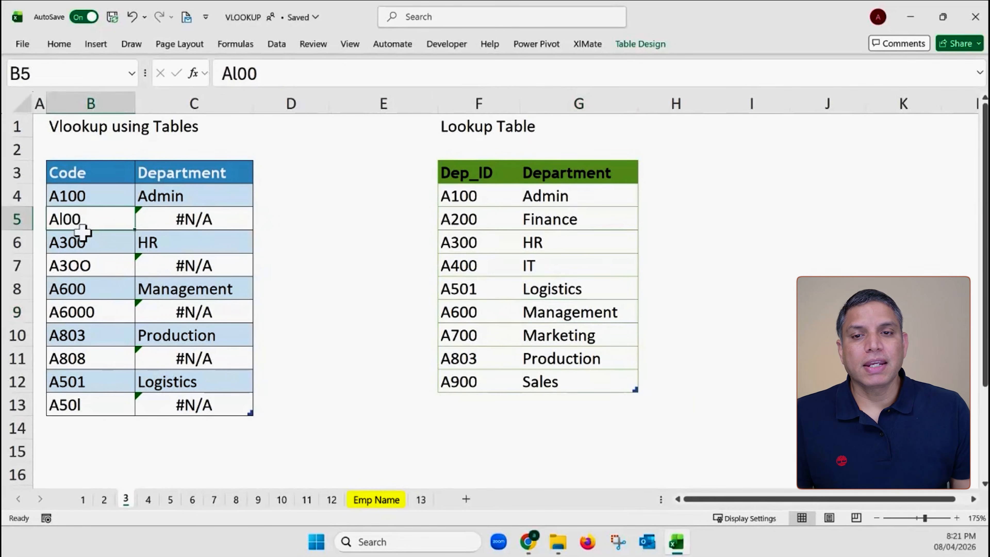
key(ctrl+c)
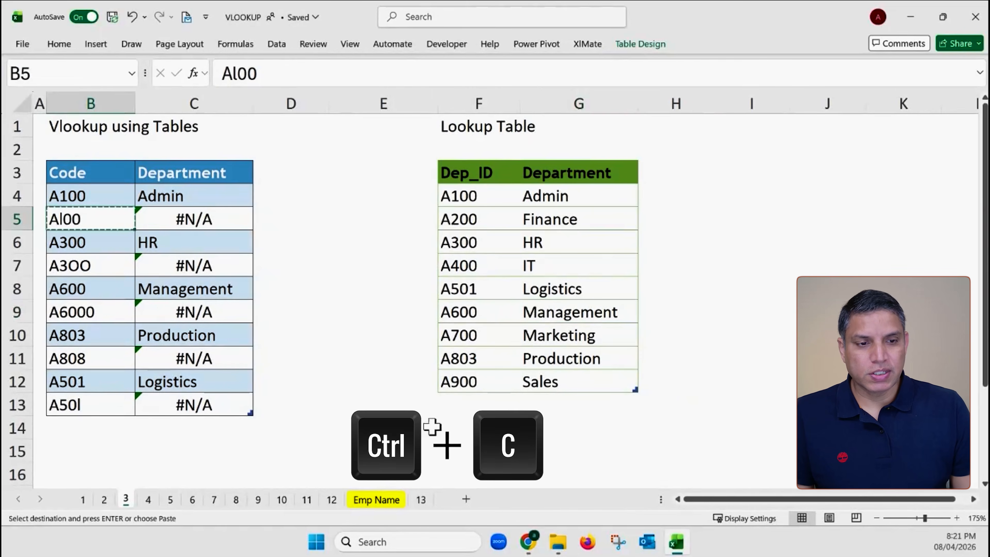
click(465, 398)
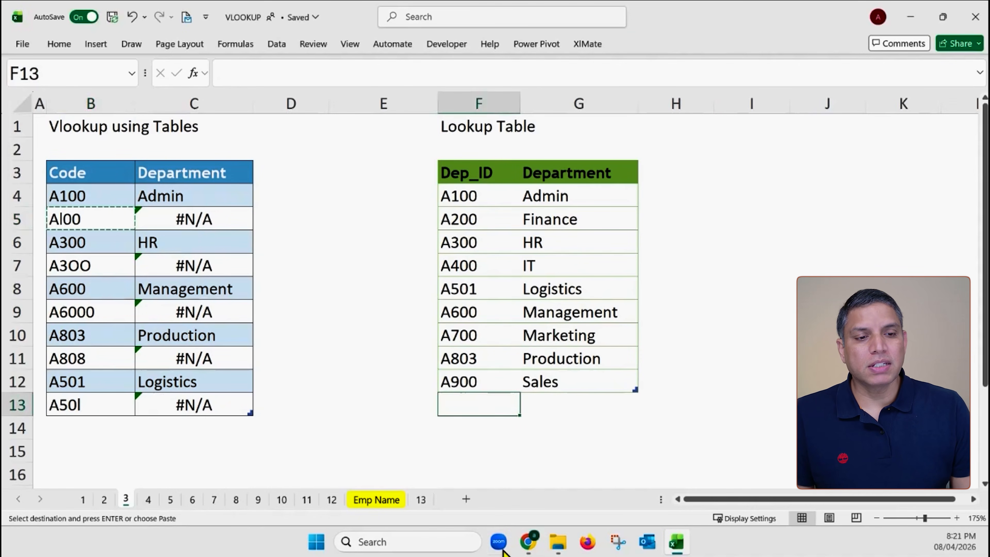
key(ctrl+v)
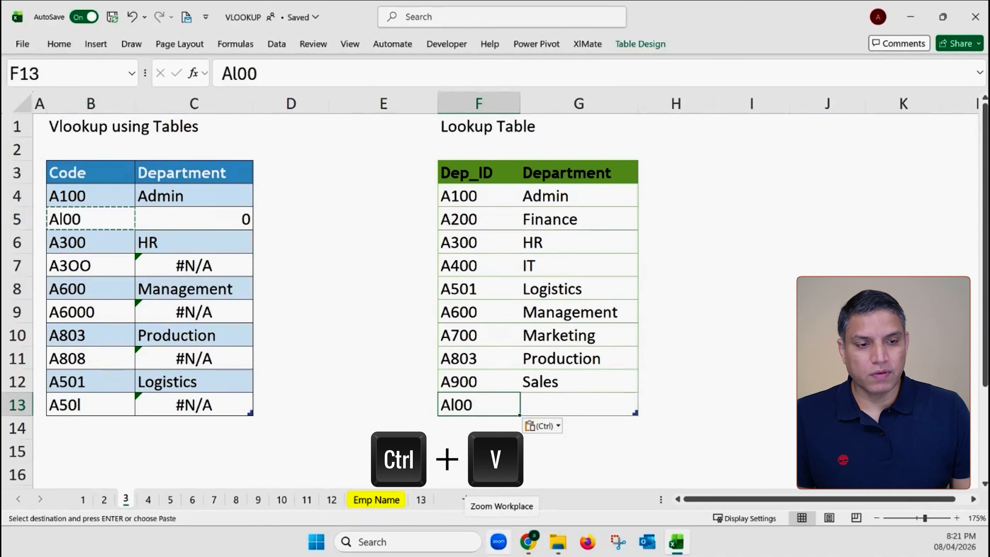
Step: Copy Admin from G4 into G13 as the department of the added lookup row
click(564, 403)
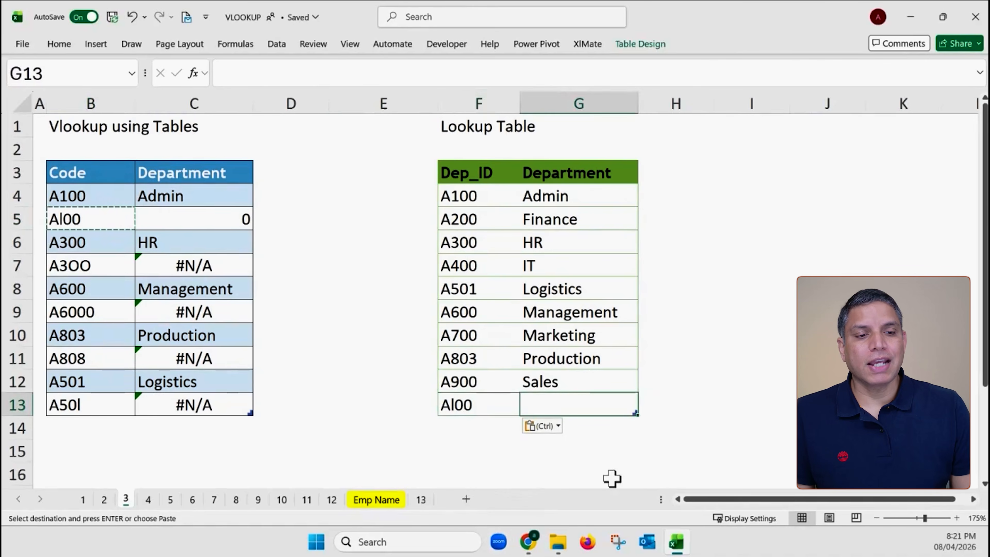
click(559, 197)
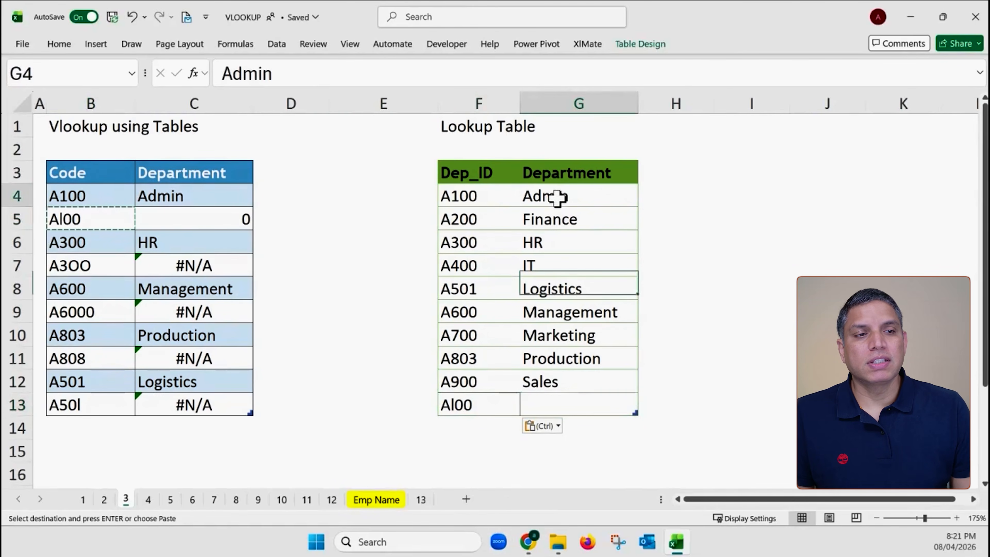
key(ctrl+c)
click(563, 404)
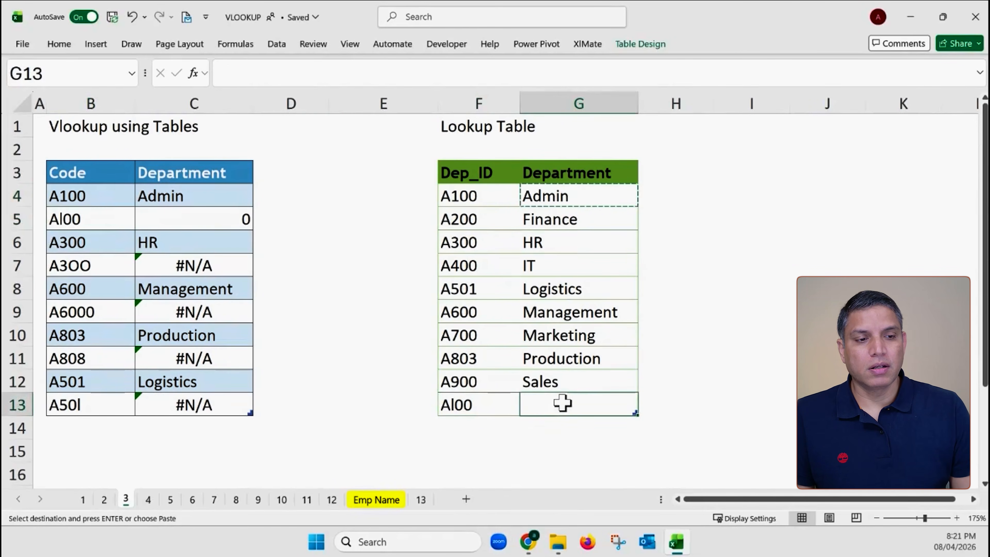
key(ctrl+v)
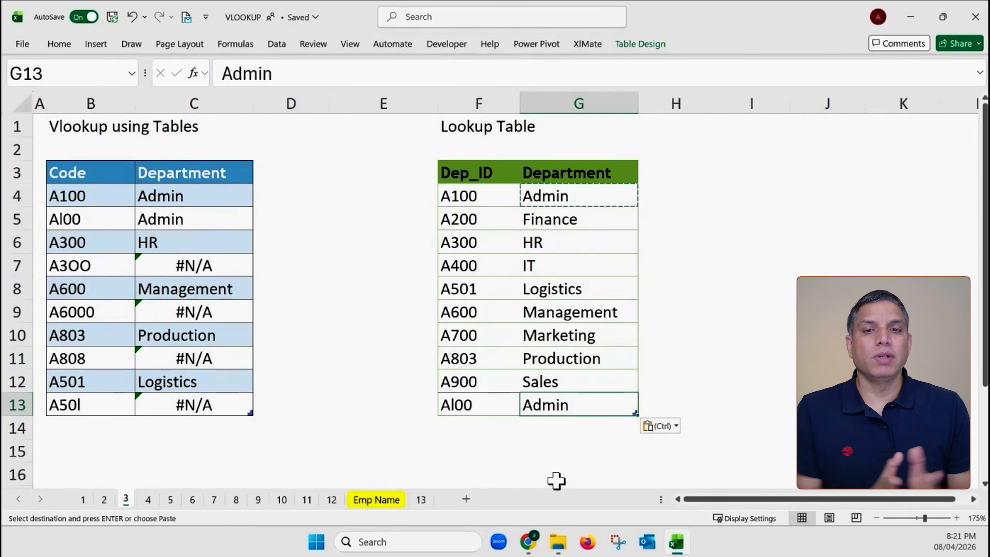
Step: Review the extended Dept table in F4:G13, and undo the added lookup row
drag(490, 404, 568, 405)
click(479, 191)
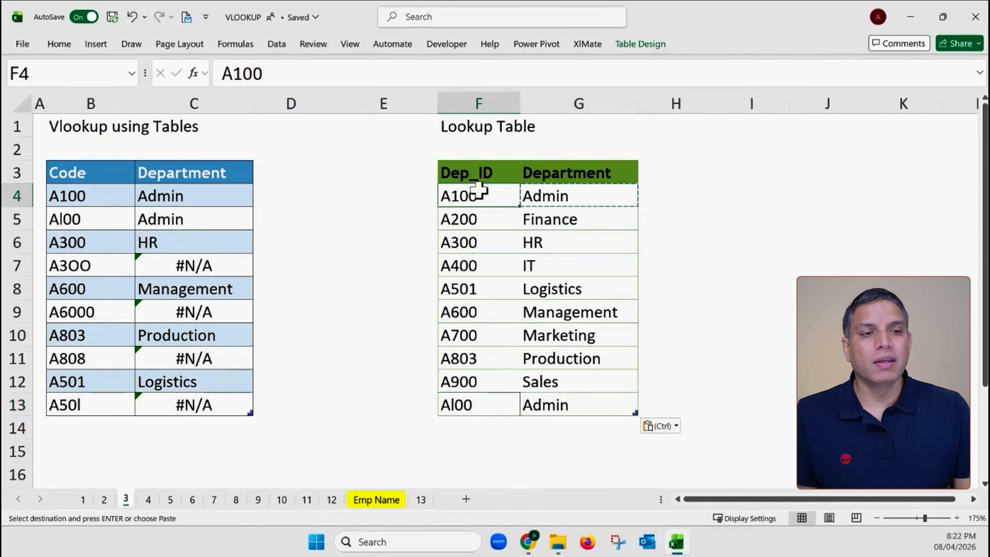
drag(484, 192, 573, 400)
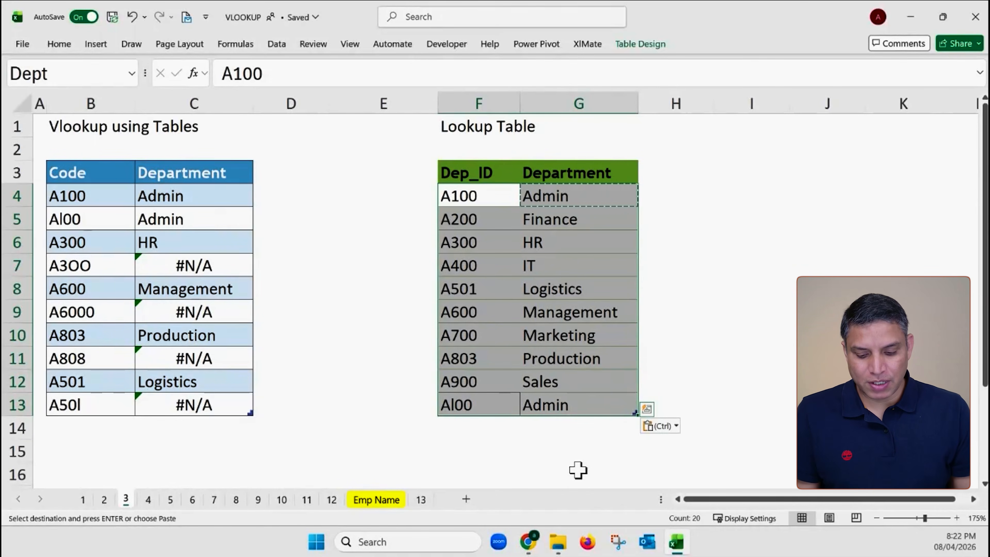
key(ctrl+z)
key(ctrl+z)
key(ctrl+z)
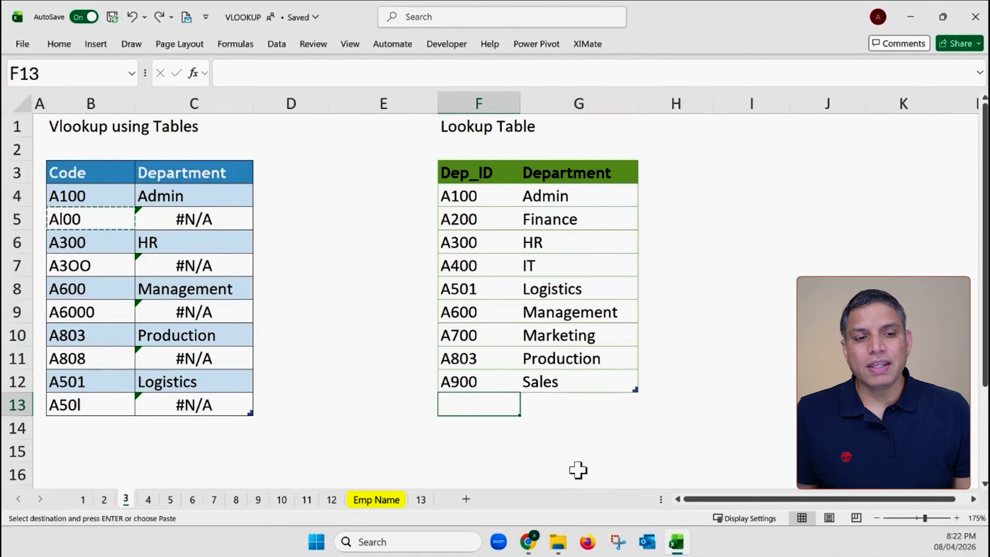
Step: Change the range lookup argument of the VLOOKUP formula in C4 to 1 for an approximate match
click(203, 212)
click(206, 197)
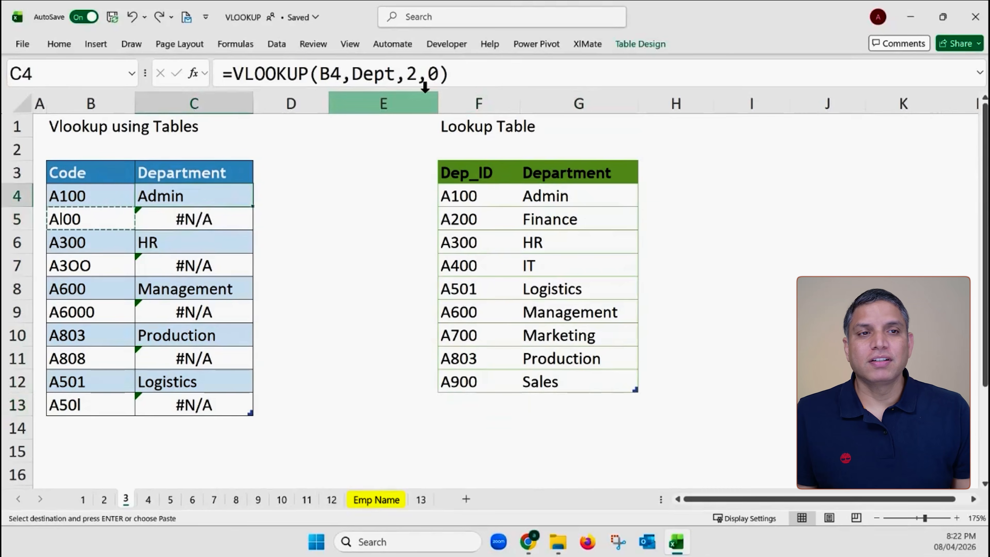
double_click(432, 74)
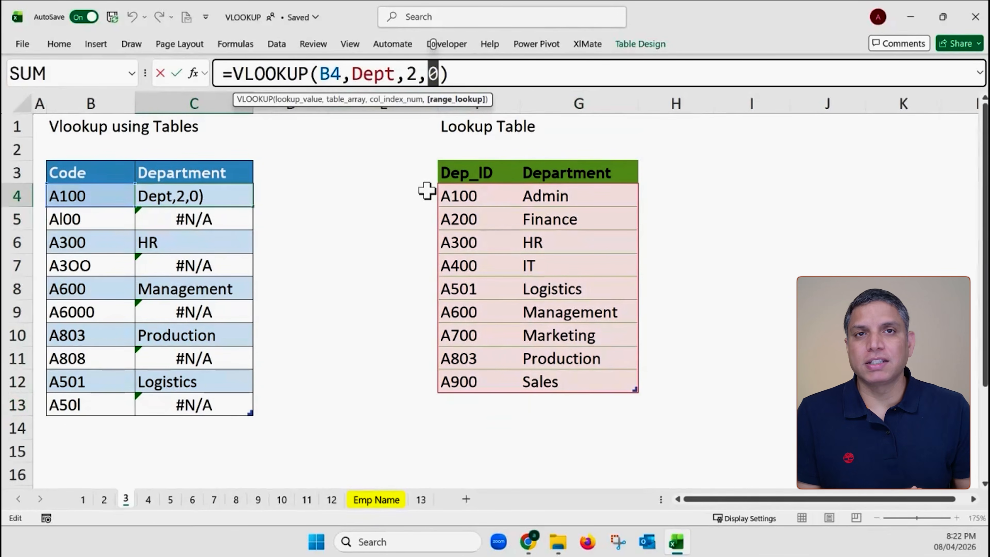
text(1)
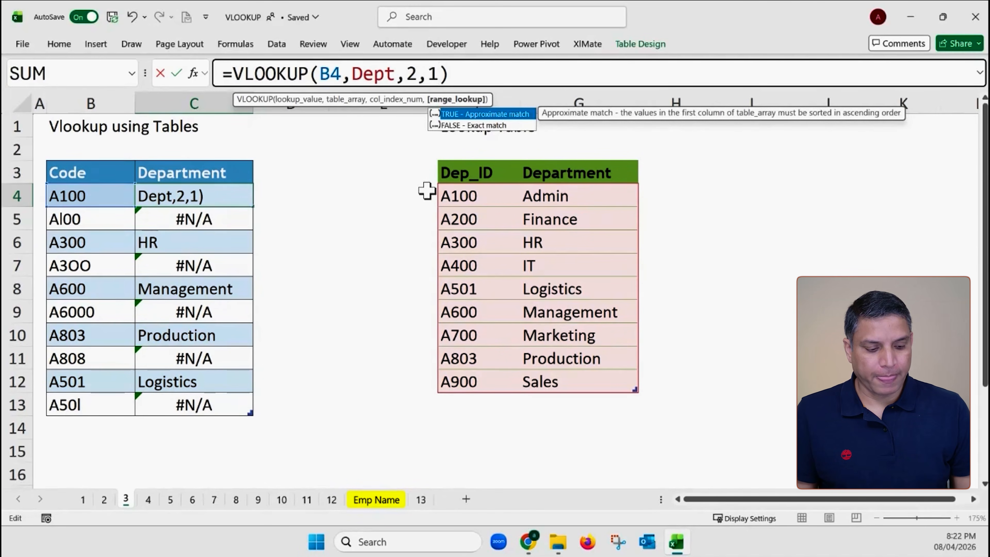
key(Return)
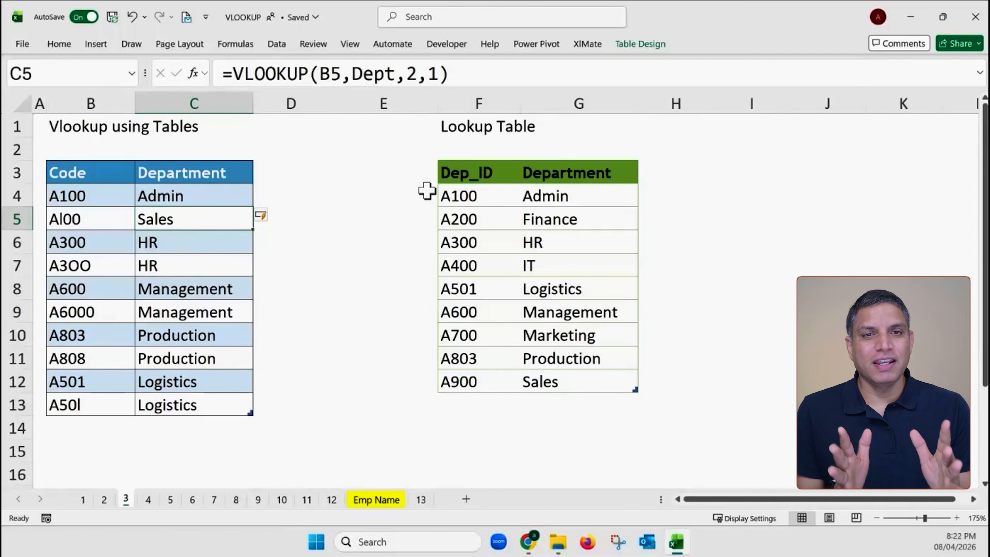
Step: Inspect the approximate-match results in C4 and C5, and undo the automatic fill of the changed formula in the Department column
click(185, 197)
click(186, 222)
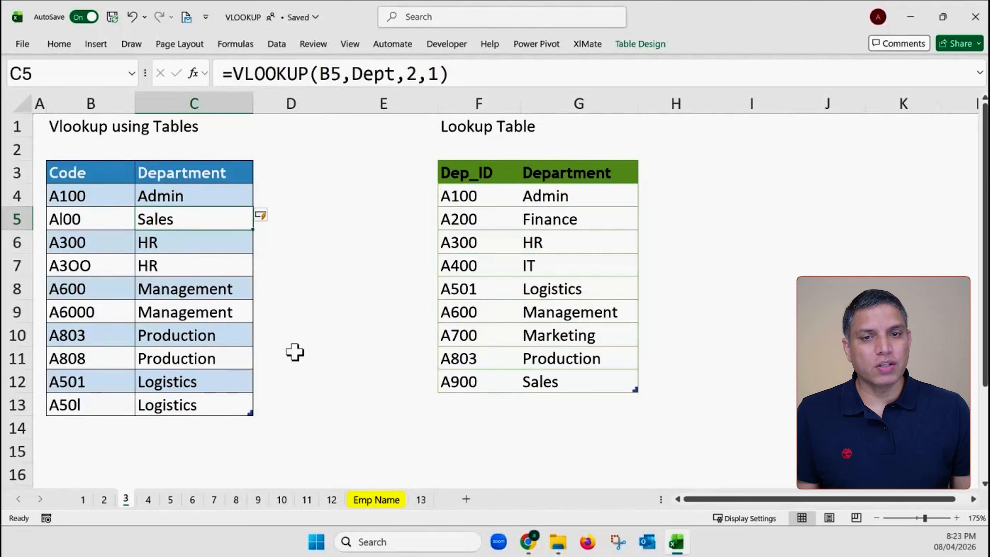
key(ctrl+z)
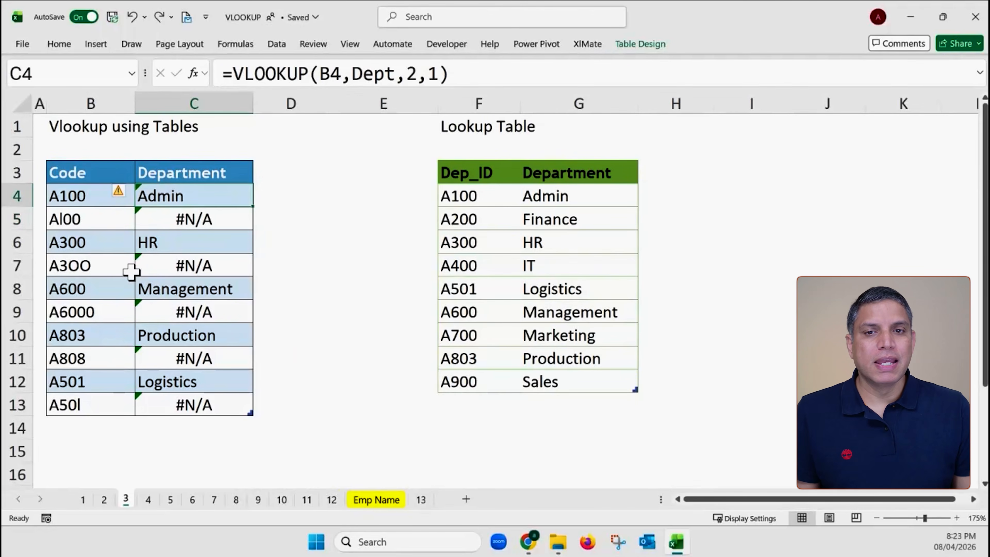
Step: Copy the unmatched codes in B5, B7, B9, B11 and B13 into the lookup table's Dep_ID column starting at F13
click(97, 218)
ctrl+click(97, 266)
ctrl+click(97, 312)
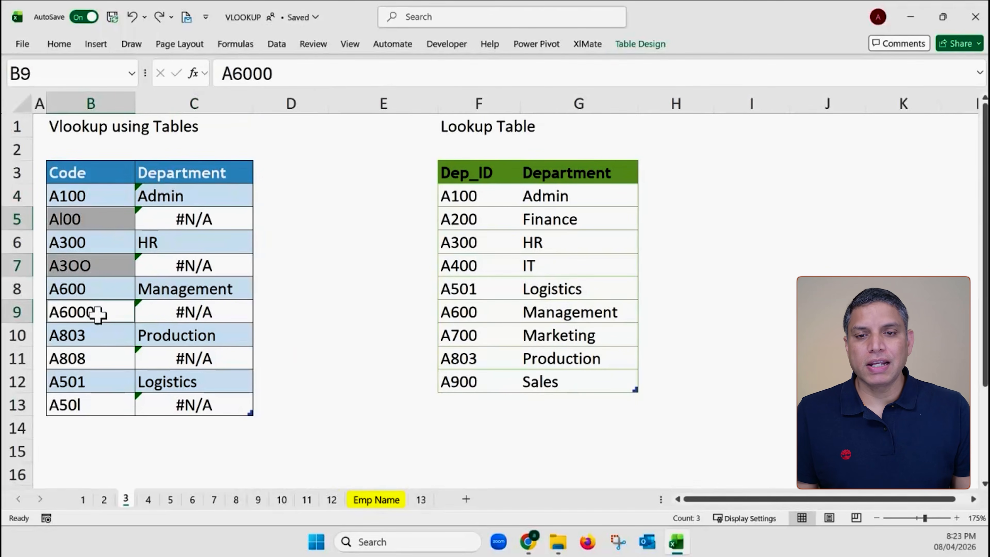
ctrl+click(97, 357)
ctrl+click(103, 405)
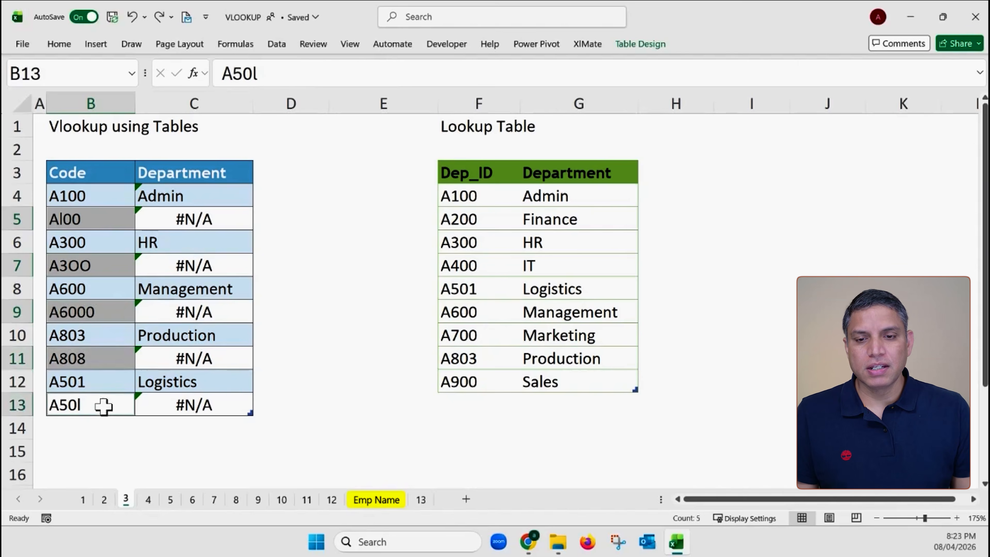
key(ctrl+c)
click(466, 405)
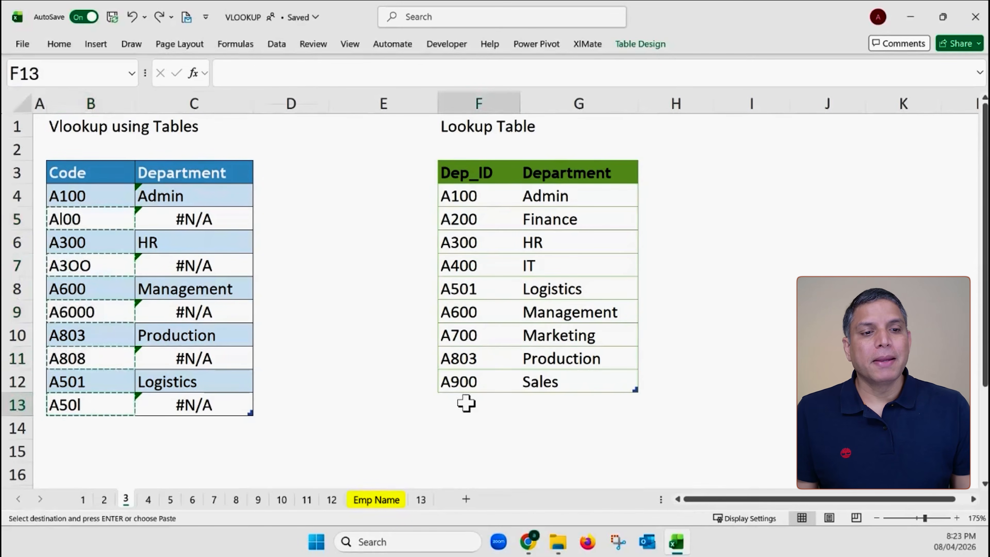
key(ctrl+v)
Step: Enter Admin in G13 as the department for the code Al00 in the lookup table
scroll(464, 420, down, 2)
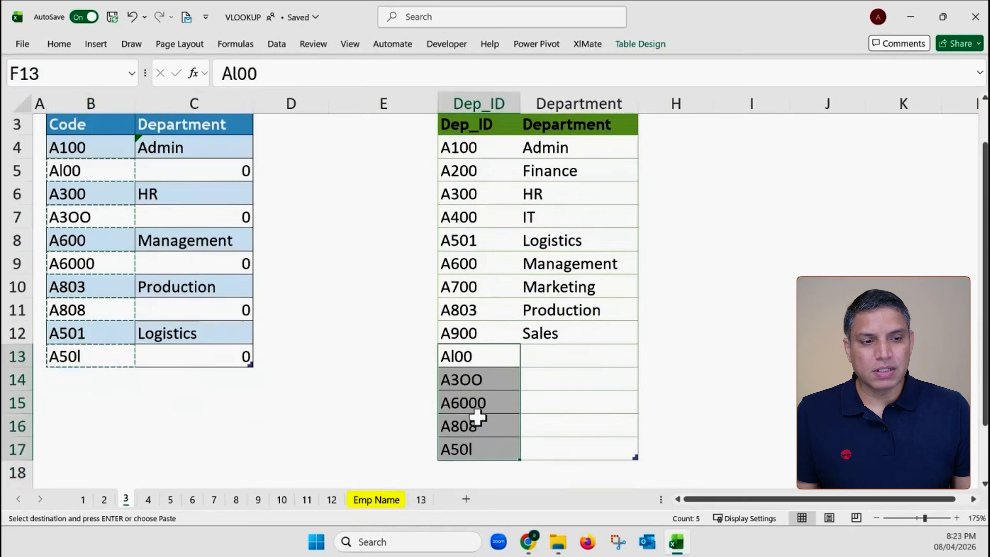
drag(557, 266, 562, 357)
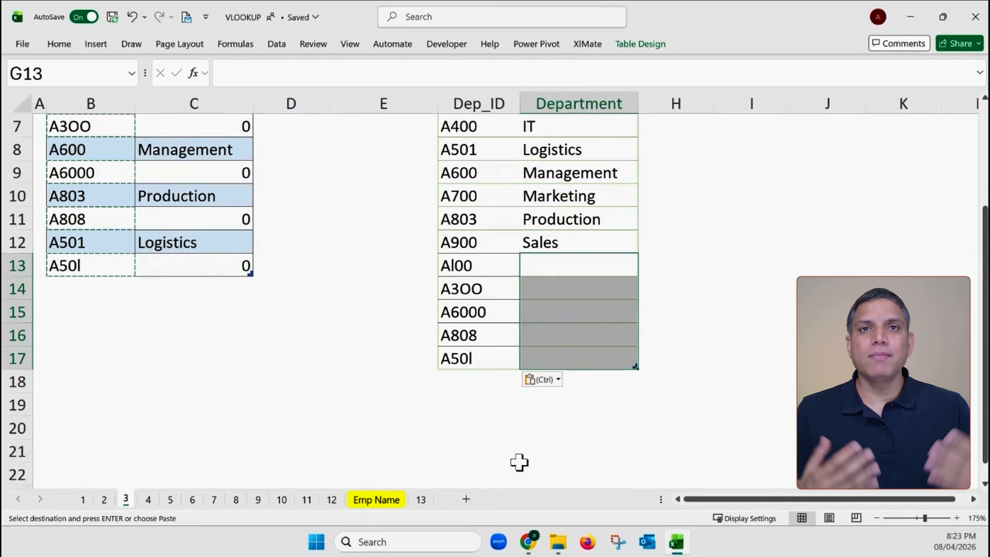
click(545, 267)
text(Admin)
key(Return)
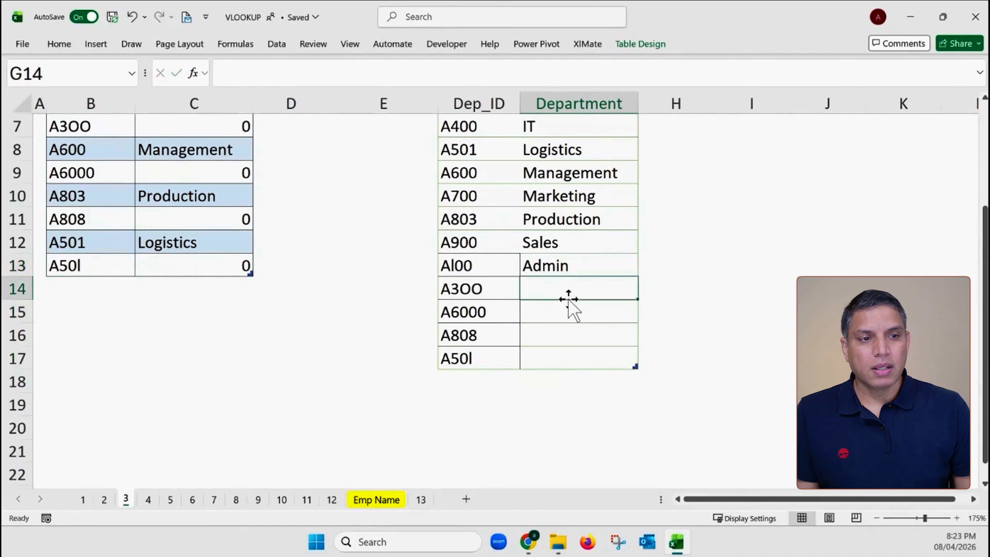
Step: Enter HR in G14 and Management in G15 as the departments for the codes A3OO and A6000 in the lookup table
text(HR)
key(Return)
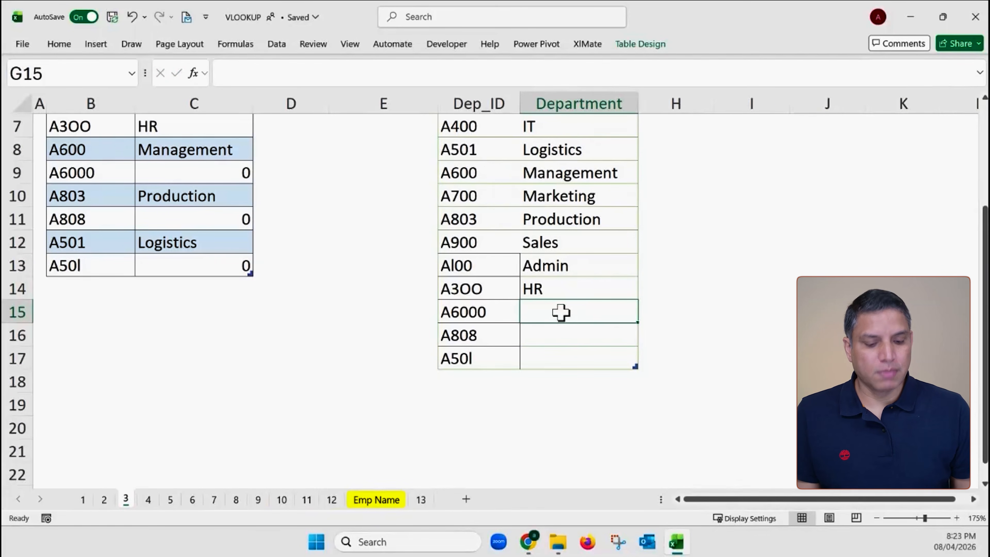
text(Manag)
key(Return)
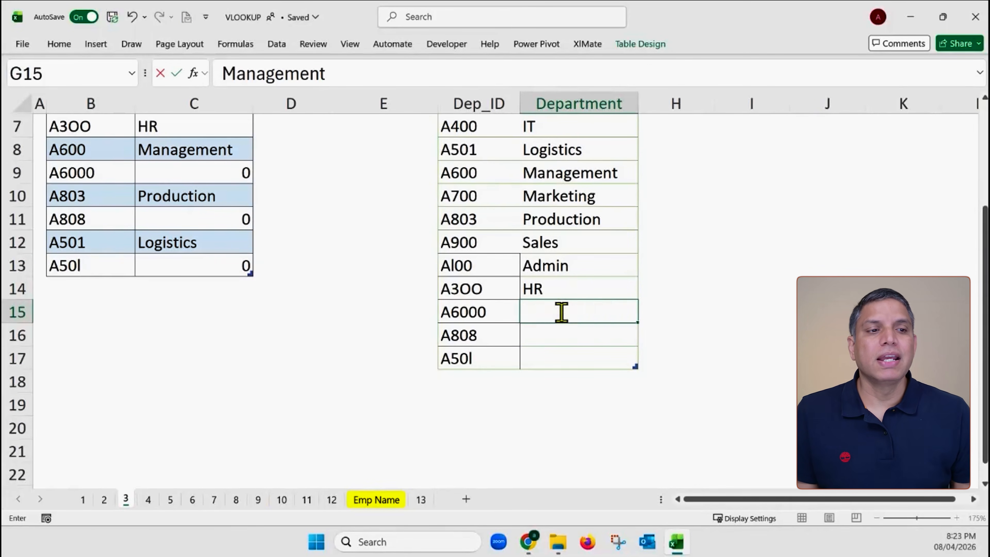
scroll(564, 312, up, 2)
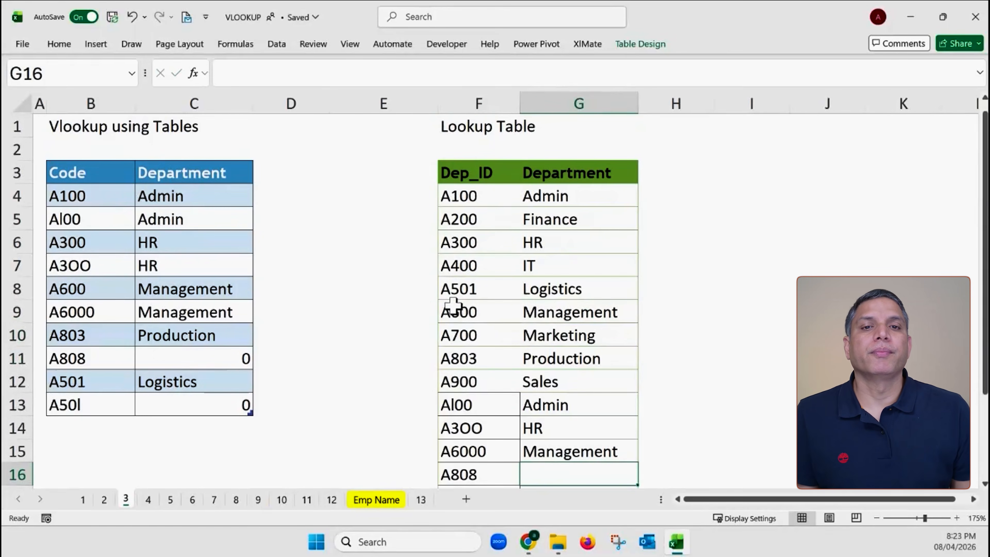
click(336, 330)
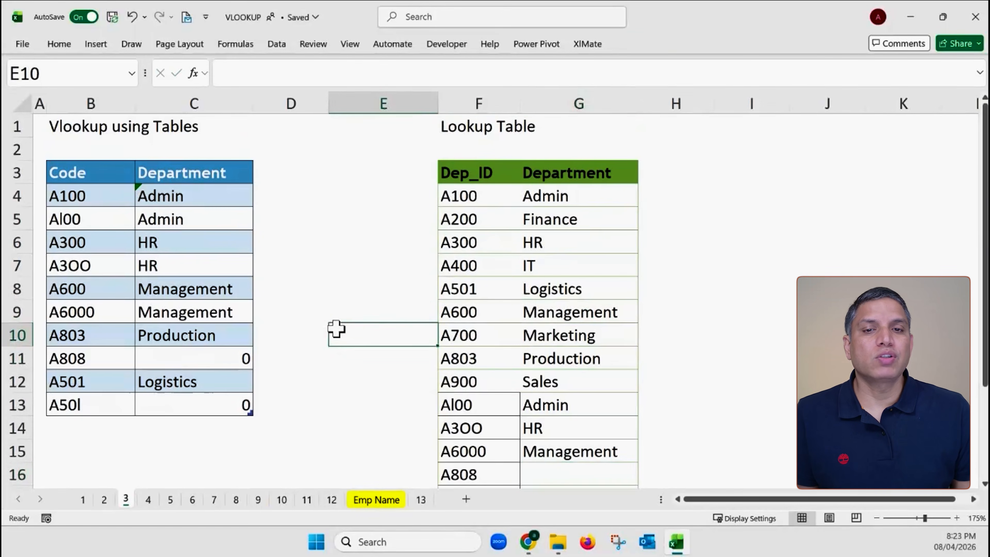
Step: Set the range lookup argument of the VLOOKUP formula in C4 to 0 for an exact match
click(200, 197)
click(191, 224)
click(202, 196)
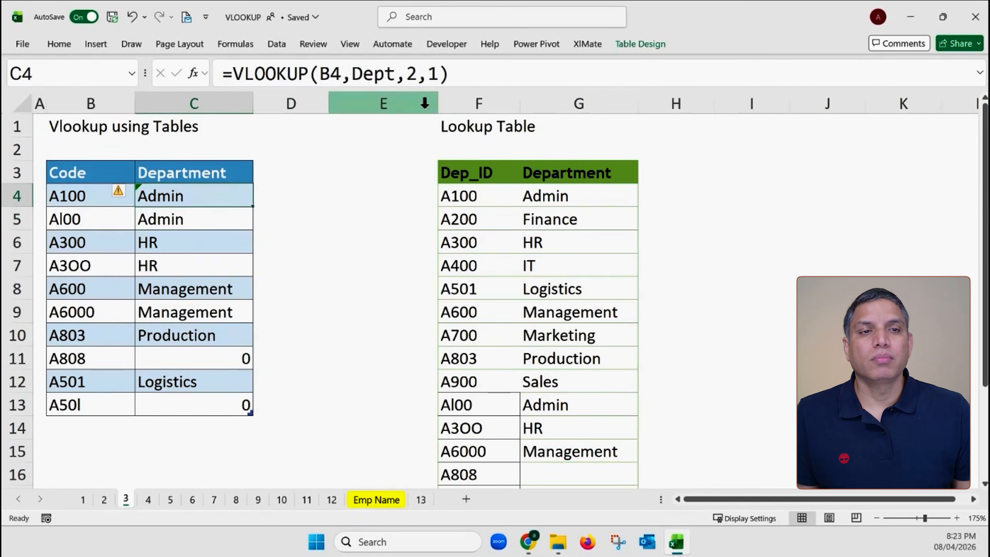
click(432, 74)
key(Delete)
text(0)
key(Return)
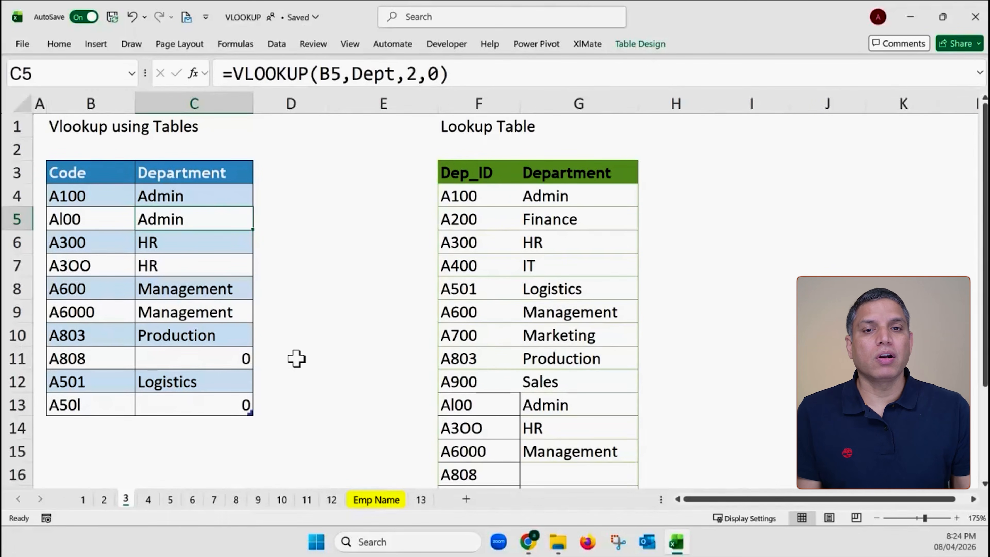
Step: Examine the column index argument of the VLOOKUP formula in C4, keeping the formula as it is
click(200, 196)
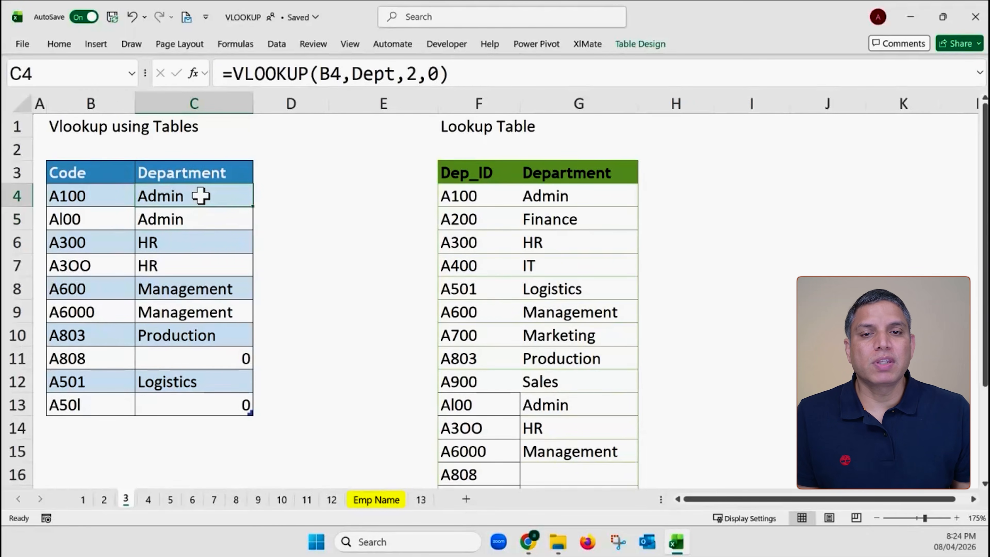
double_click(411, 73)
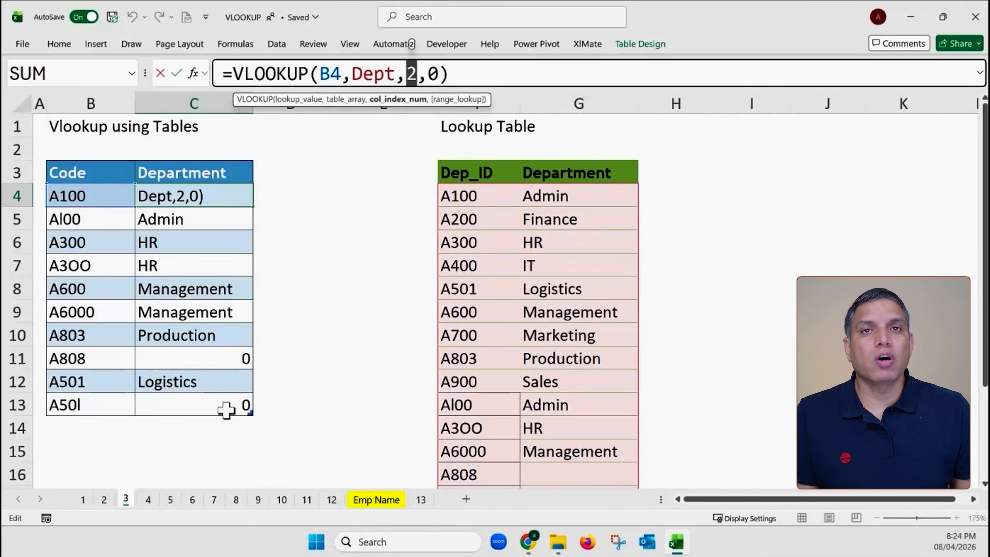
key(ctrl+Return)
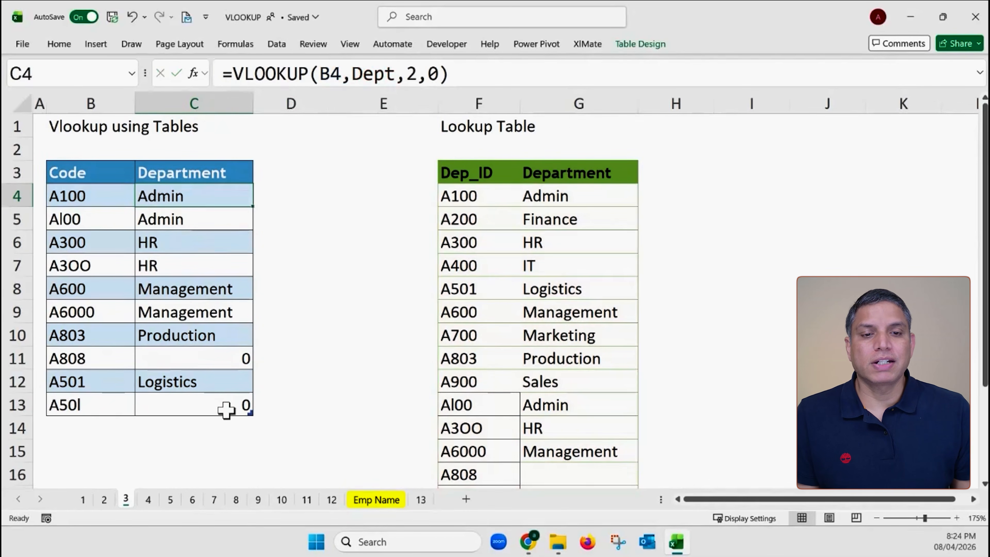
click(295, 423)
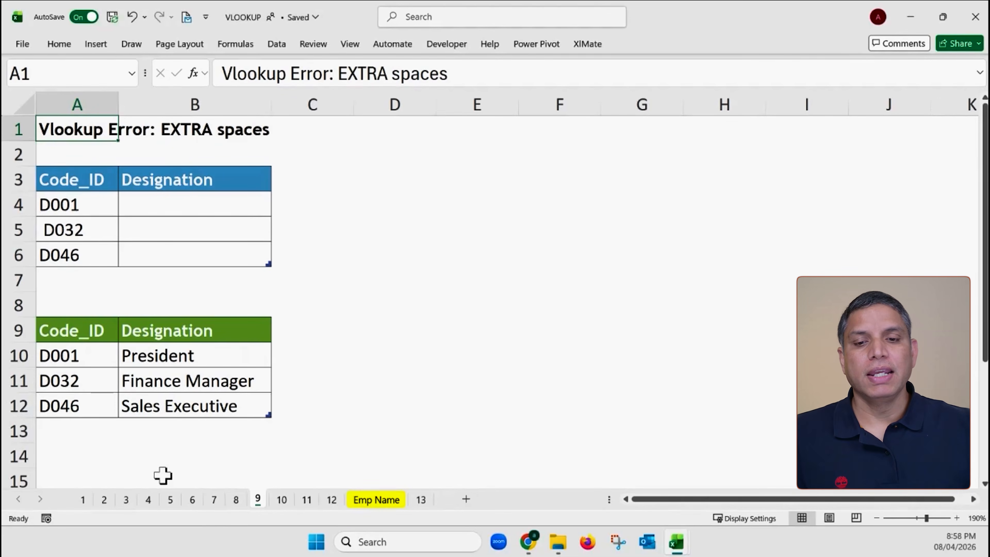
Step: Review the code table and the lookup table on sheet 3, and return to the extra spaces example on sheet 9
click(126, 500)
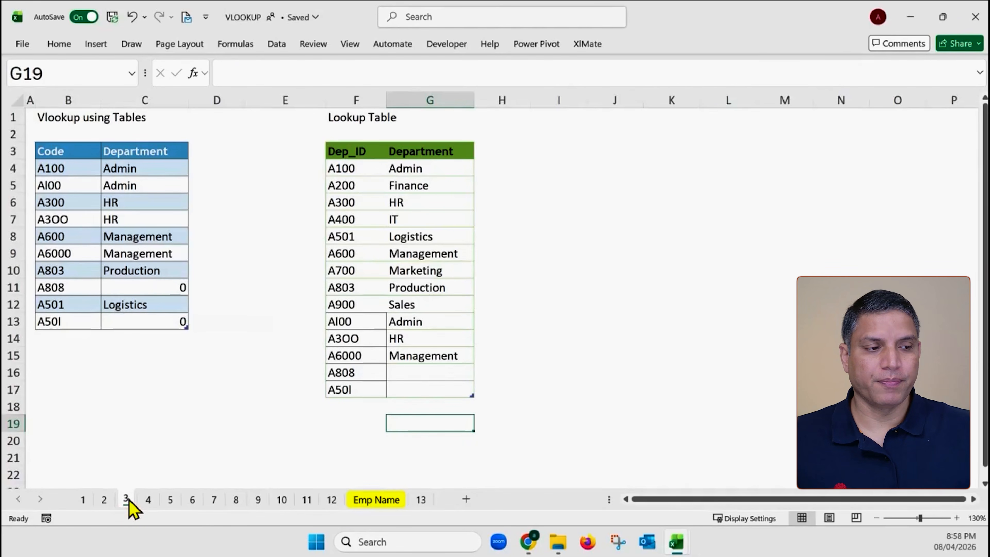
click(97, 168)
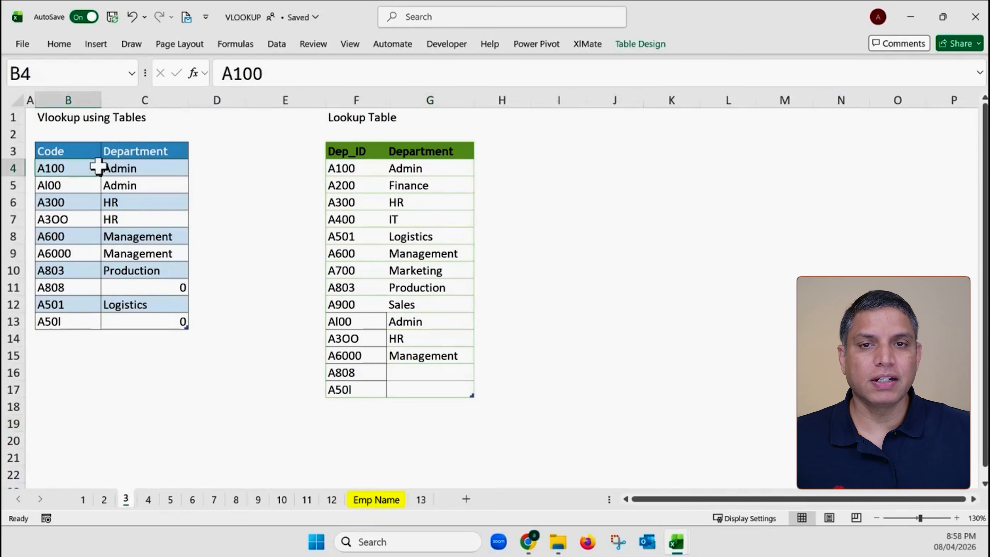
click(362, 218)
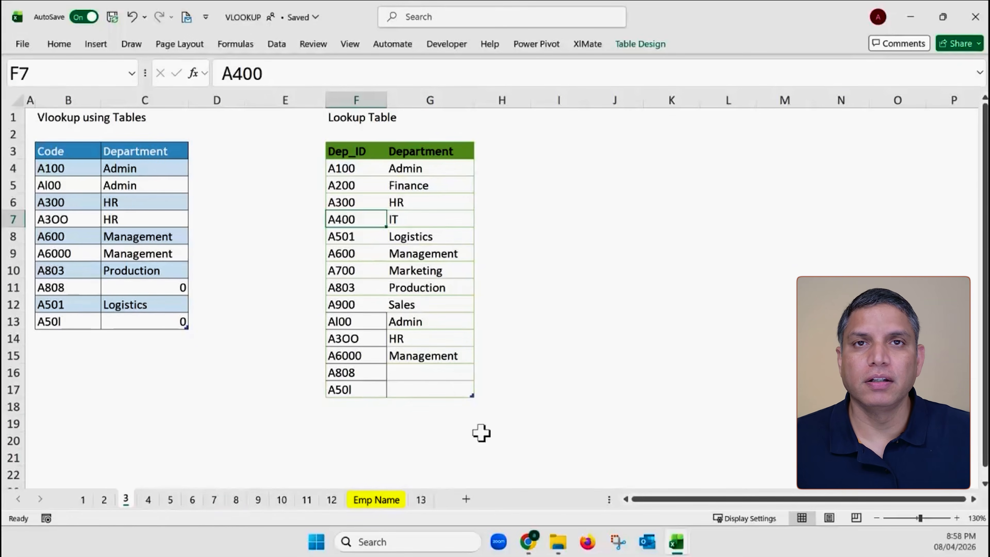
click(210, 503)
click(235, 502)
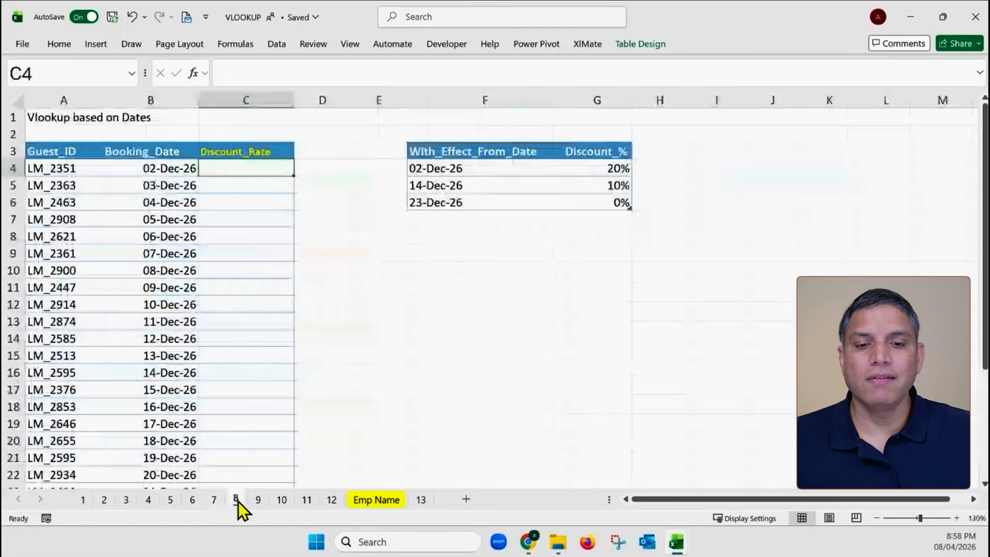
click(257, 502)
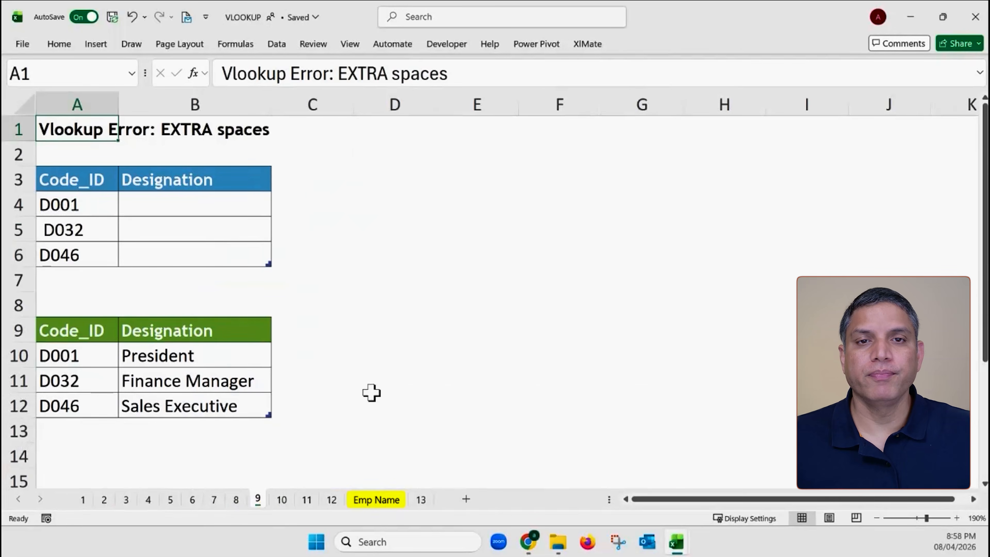
Step: Check the table name of the green lookup table, and examine the Code_ID and Designation cells of the blue table
scroll(378, 392, up, 1)
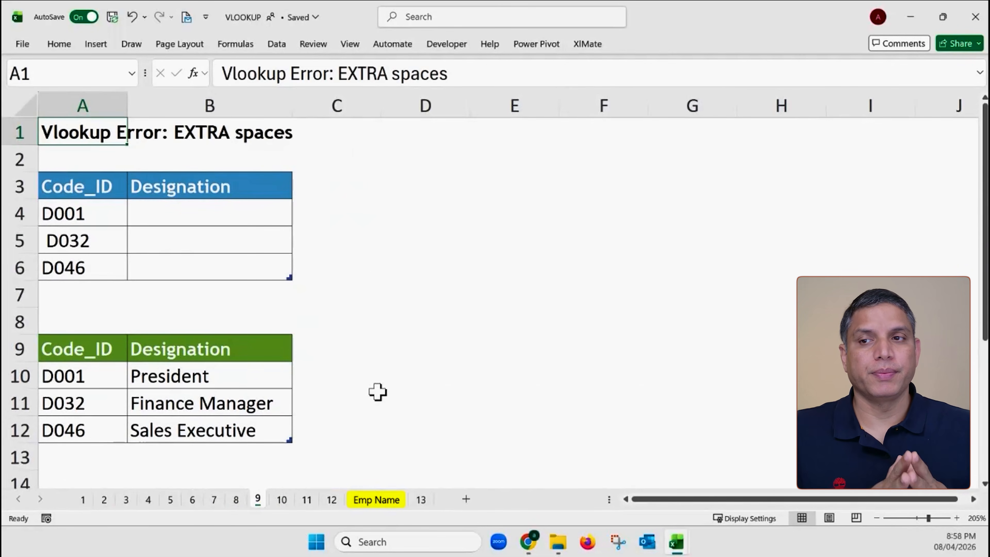
click(207, 376)
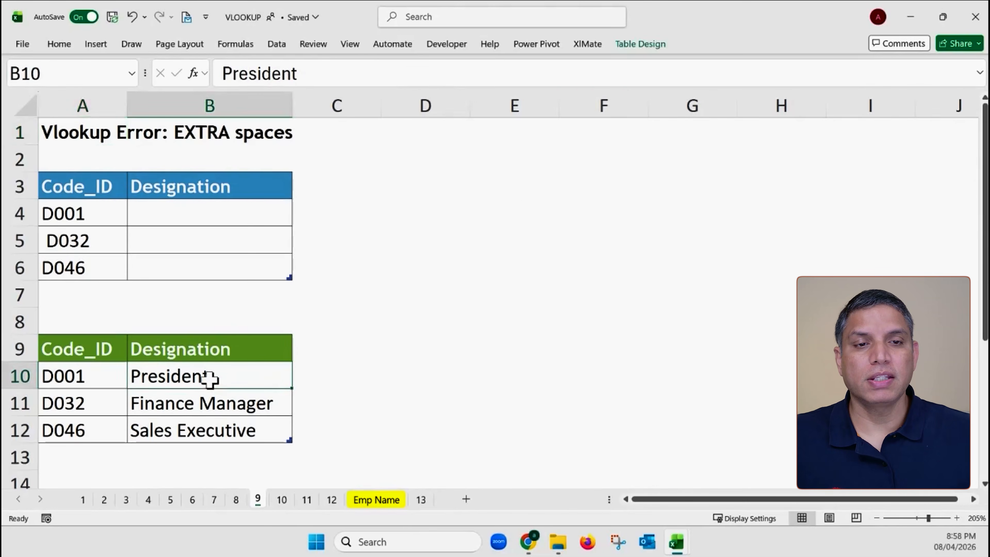
click(641, 44)
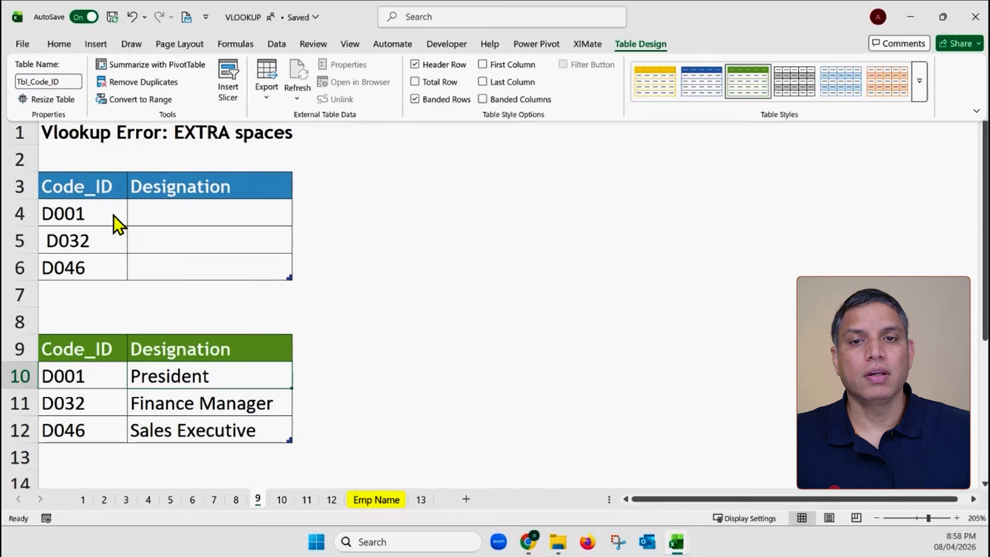
click(150, 217)
click(163, 208)
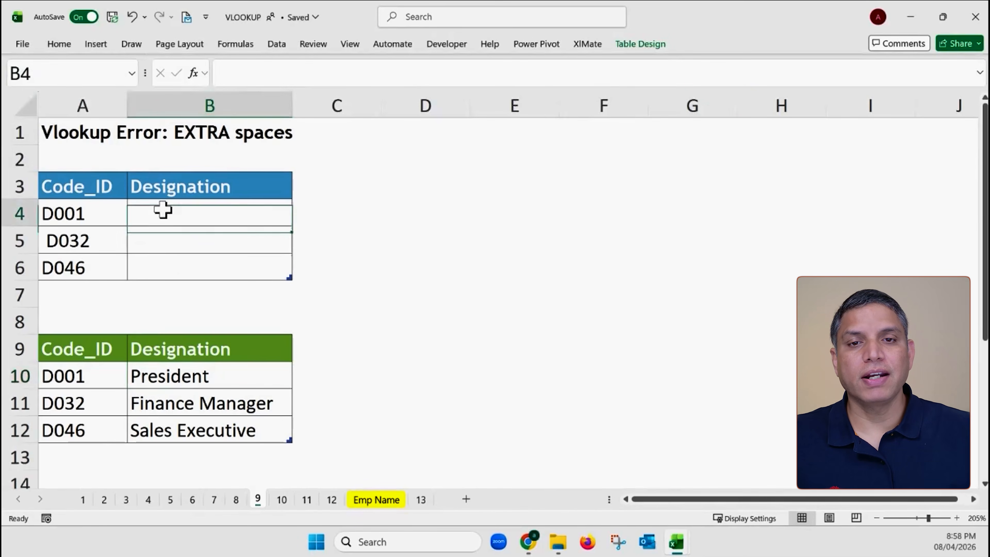
click(96, 223)
drag(96, 224, 102, 264)
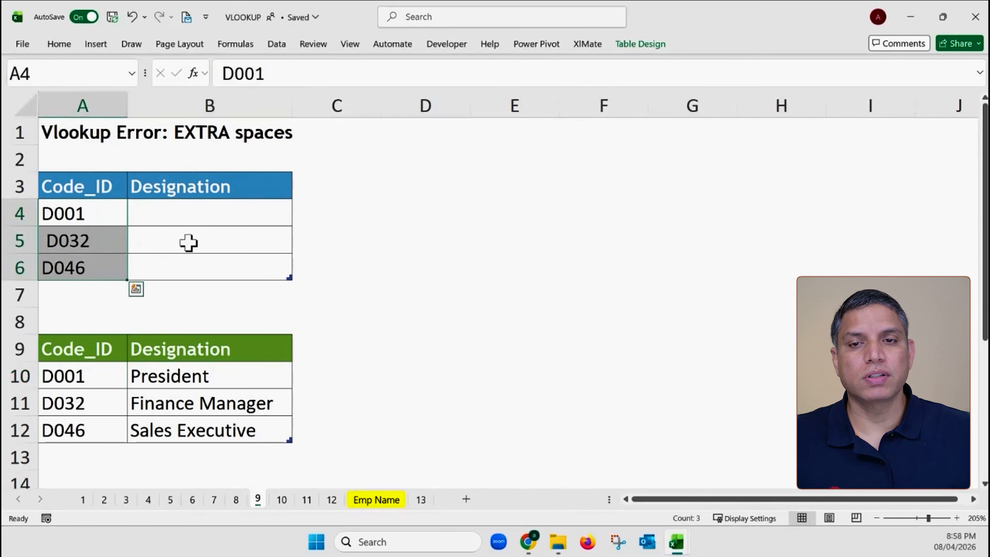
click(189, 214)
drag(189, 215, 189, 262)
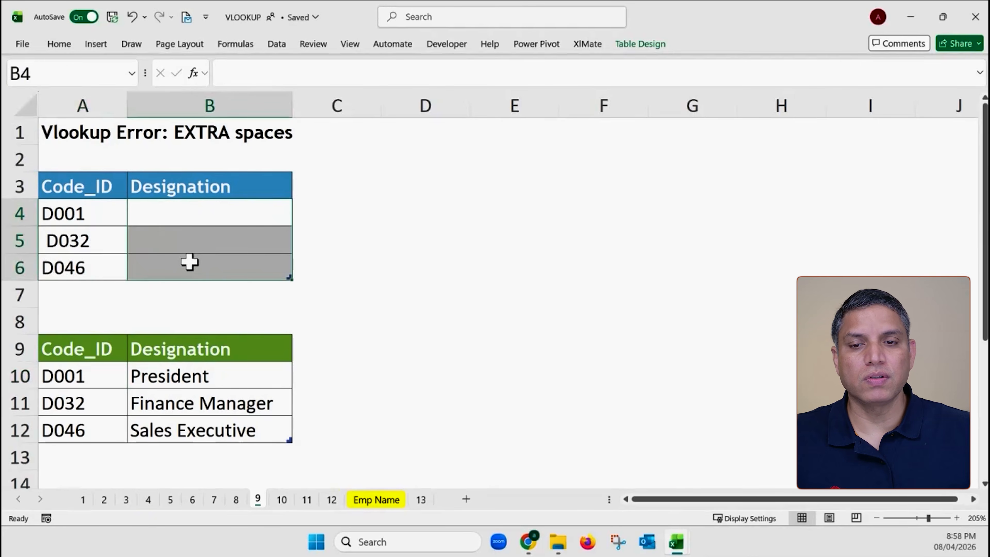
Step: Start a VLOOKUP formula in B4 of the blue table with A4 as the lookup value
click(210, 218)
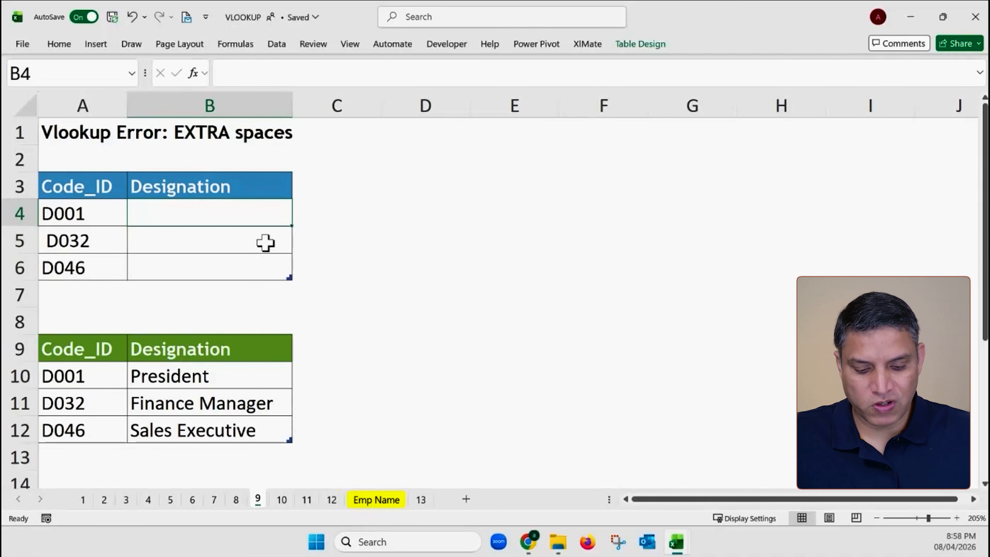
text(v)
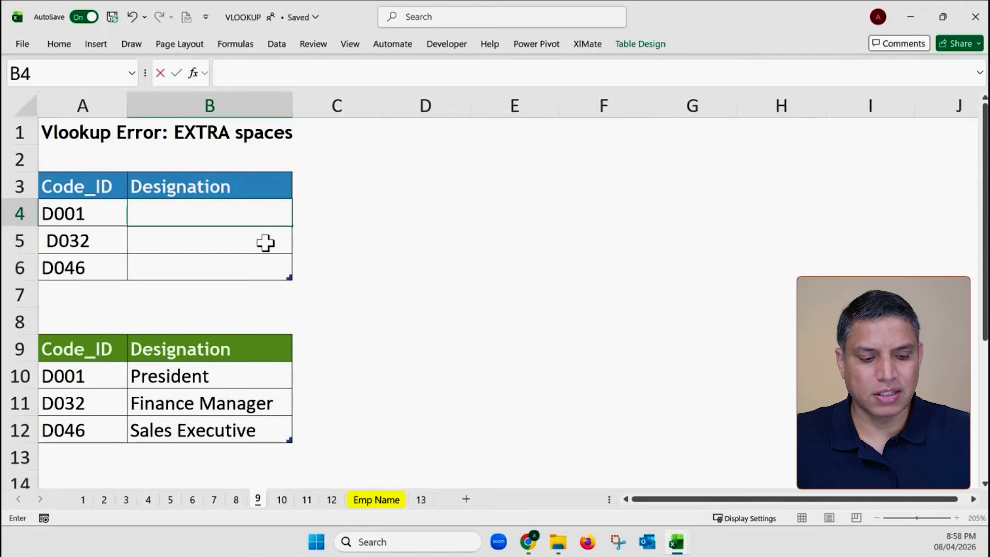
text(=v)
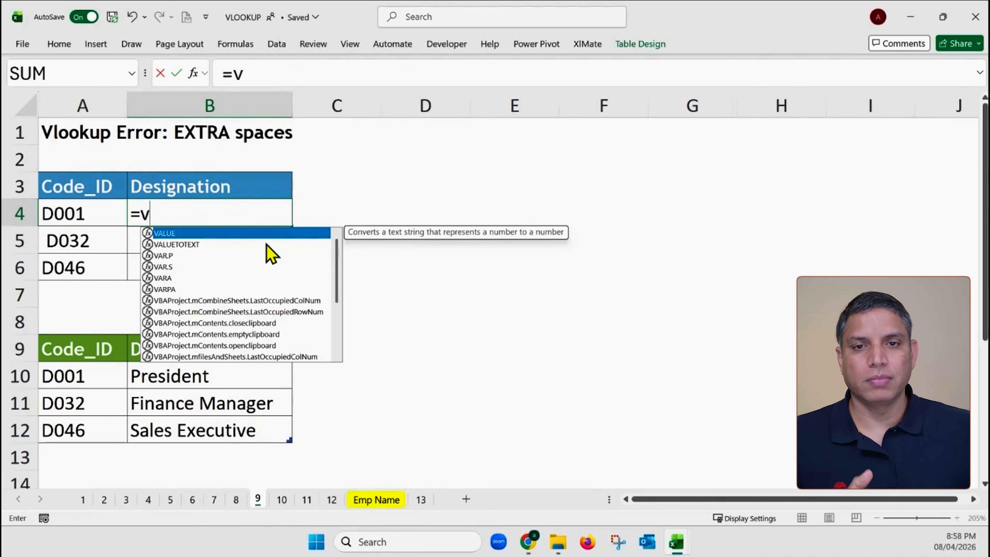
text(l)
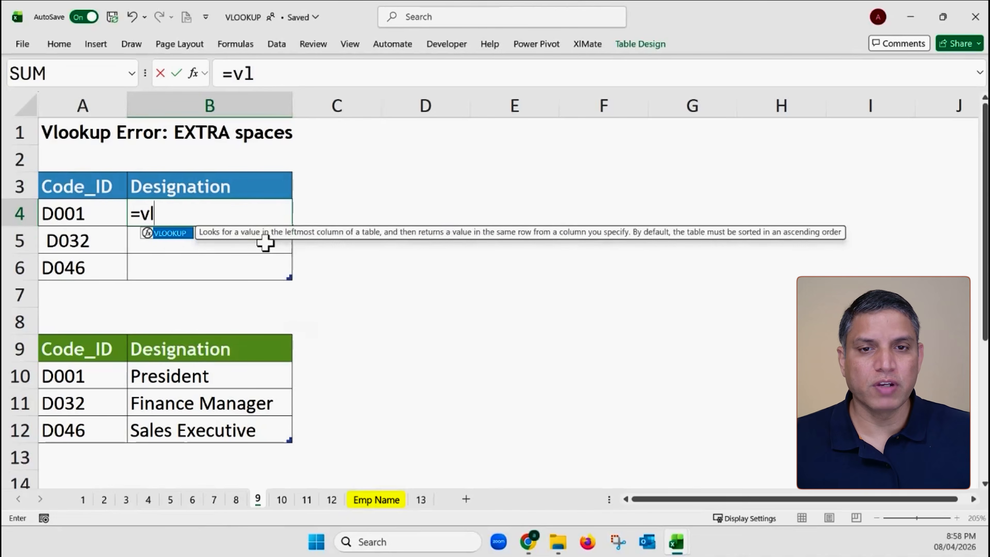
key(Tab)
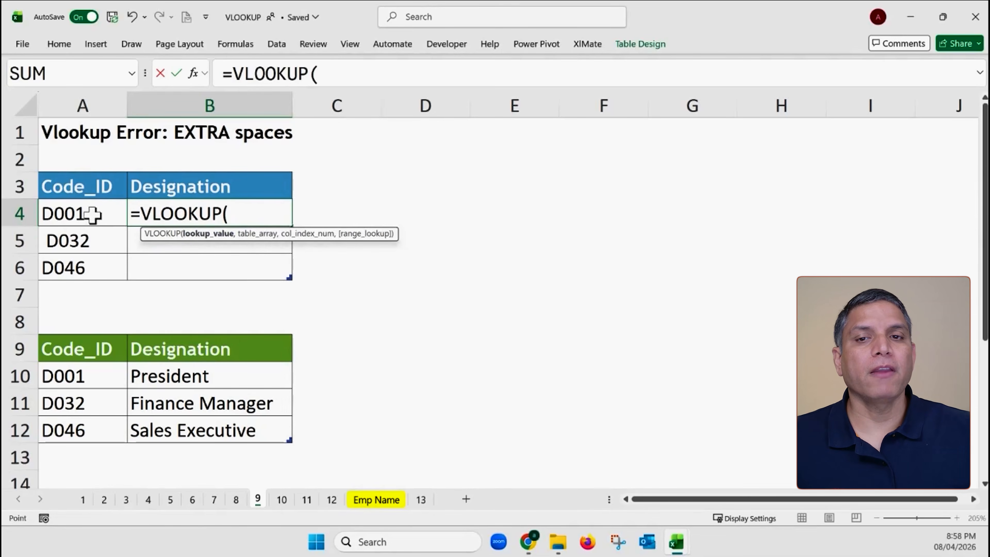
click(66, 215)
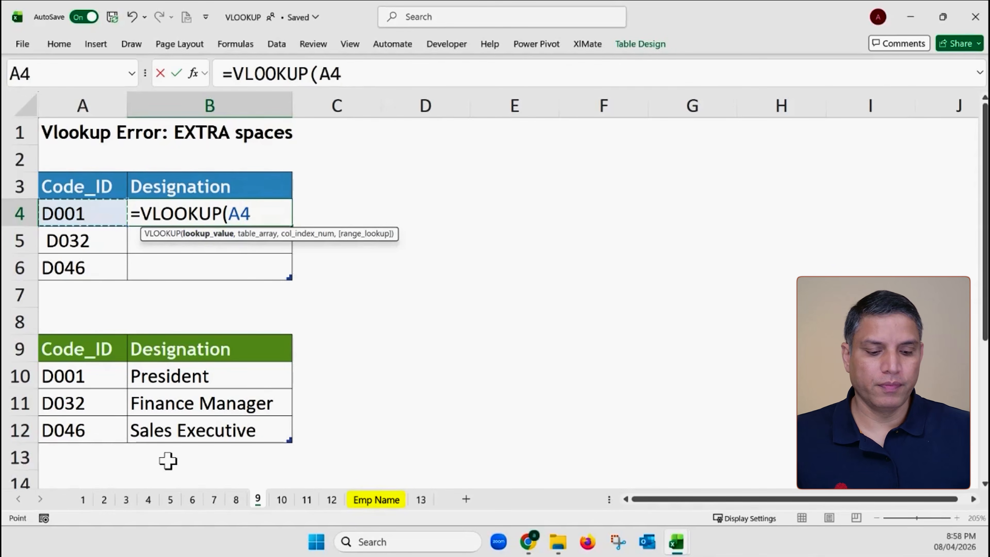
Step: Use the table Tbl_Code_ID as the table array of the VLOOKUP formula in B4
text(,tabl)
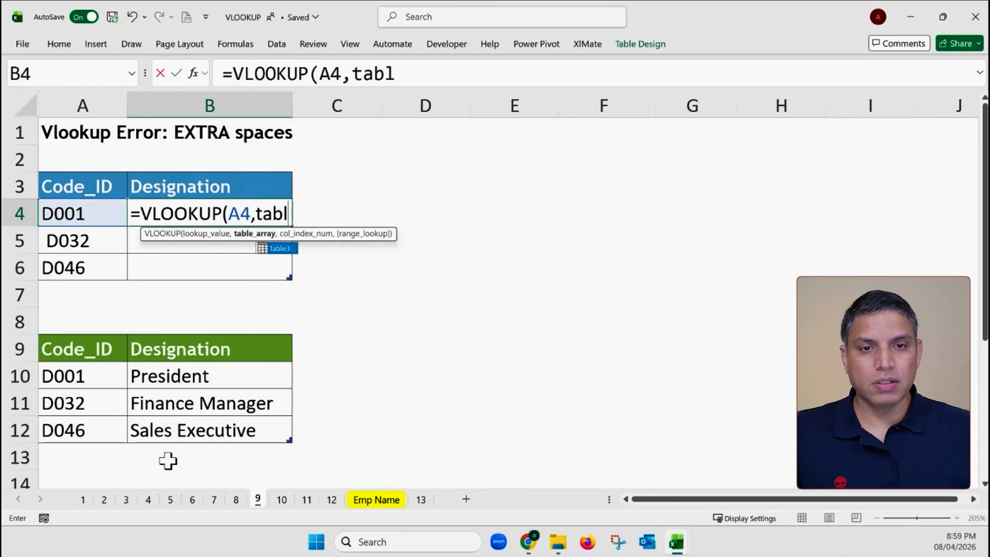
key(BackSpace)
key(BackSpace)
key(BackSpace)
text(bl)
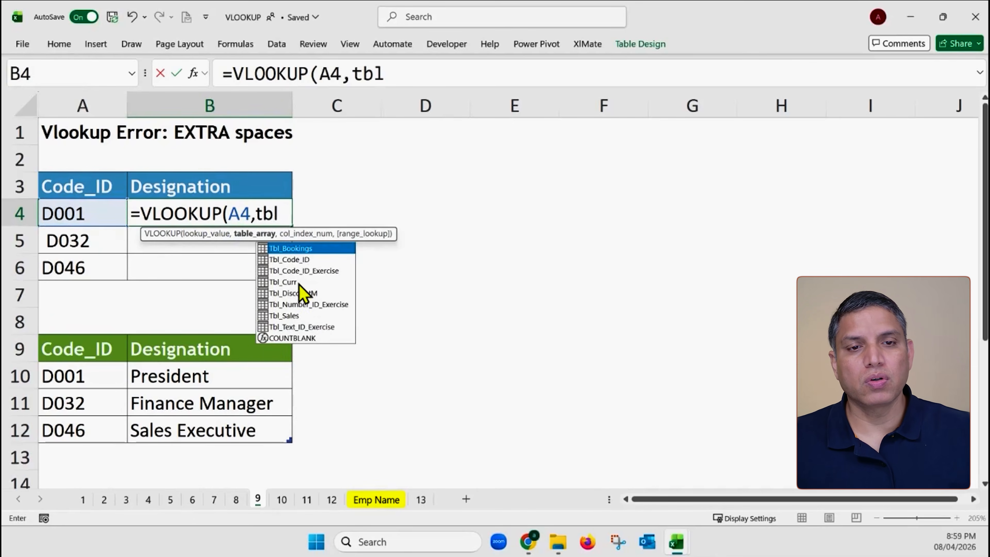
double_click(304, 259)
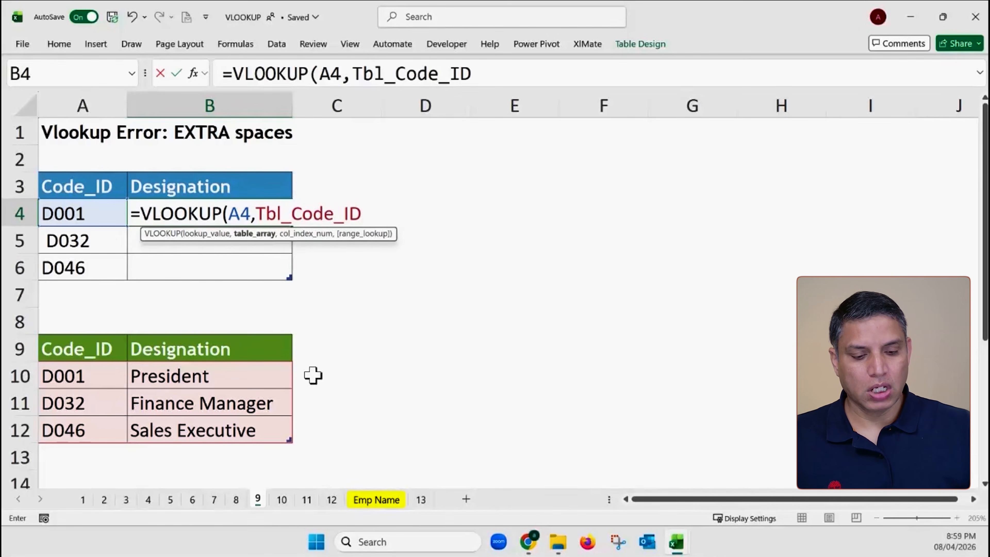
Step: Complete the VLOOKUP formula with column index 2 and range lookup 0, and select the results in B4:B6
text(,)
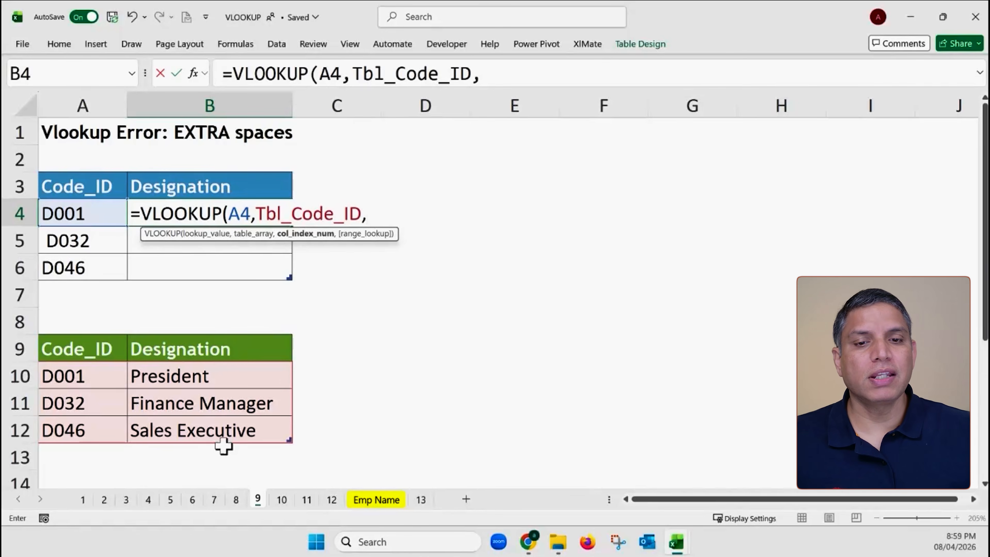
text(2)
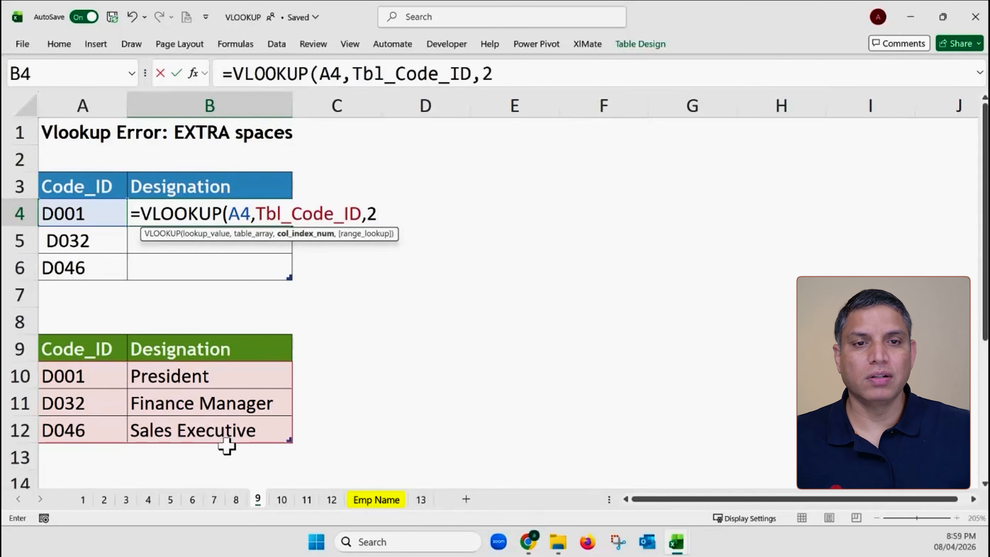
text(,0)
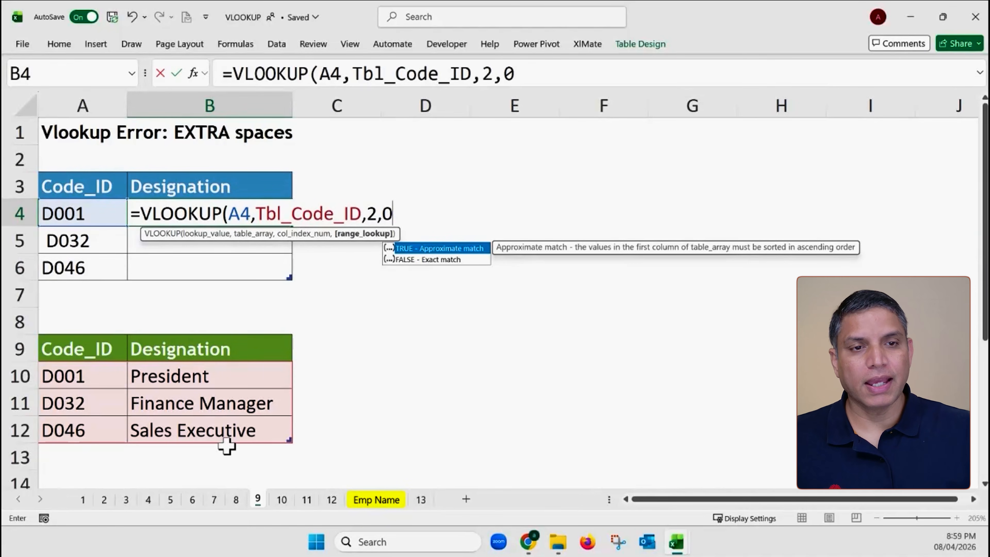
key(Return)
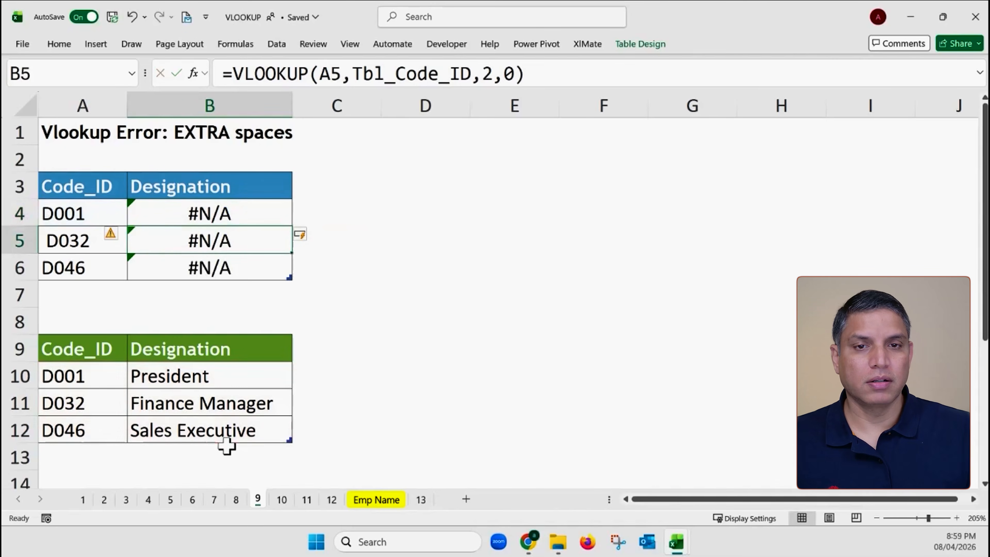
drag(208, 216, 208, 274)
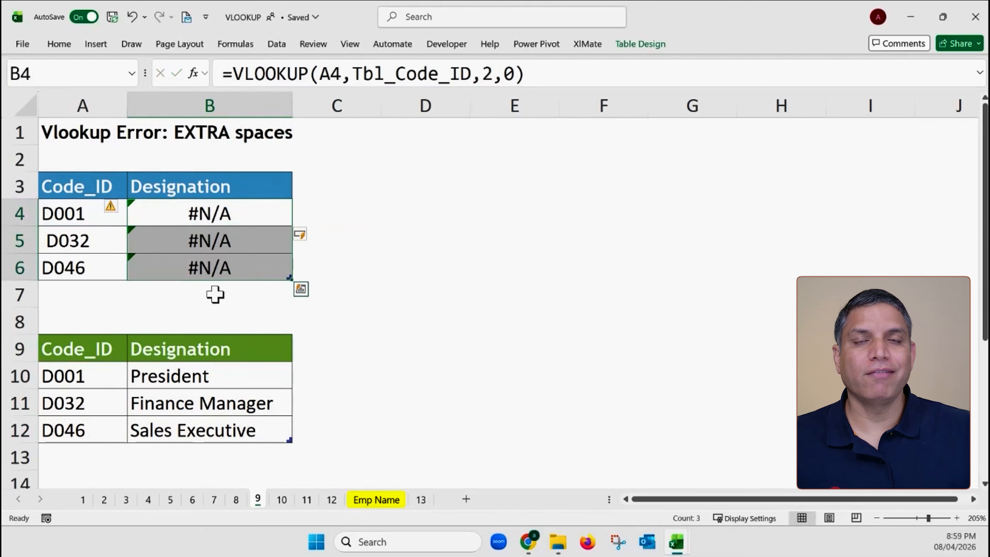
Step: Compare the code in A4 of the blue table with the Code_ID values in A10:A12 of the green table
click(68, 212)
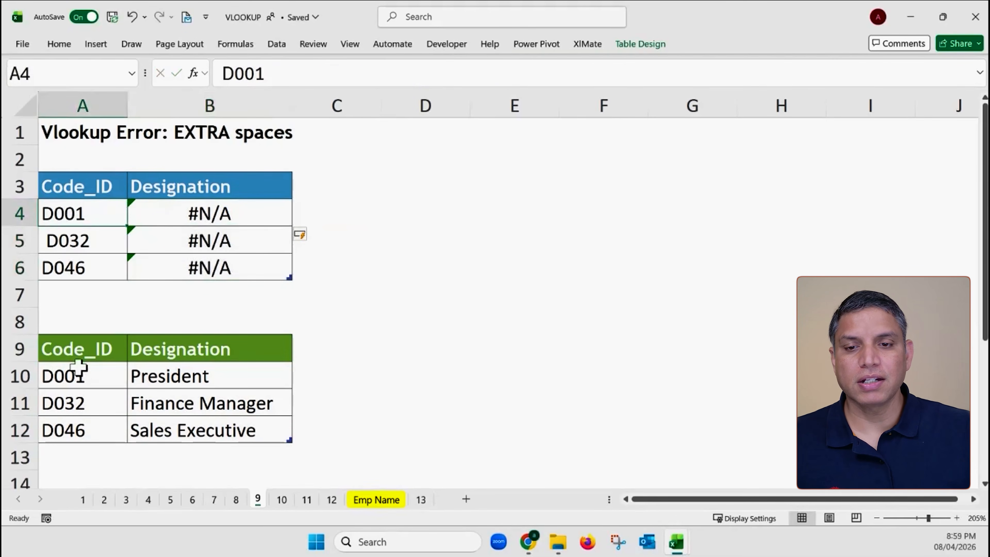
click(79, 378)
click(81, 408)
click(80, 431)
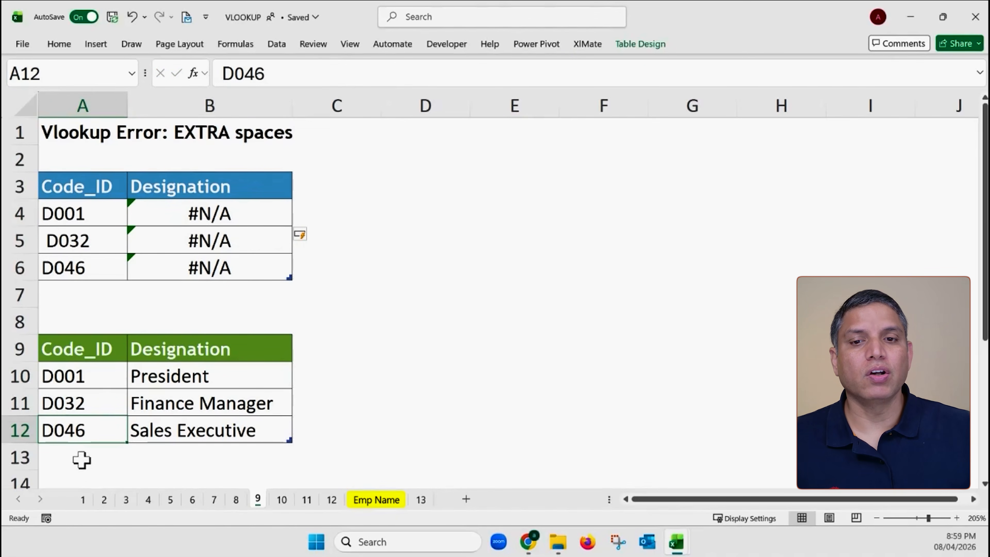
Step: Inspect the contents of A4, A5 and A6 in the blue table for leading or trailing spaces
double_click(107, 216)
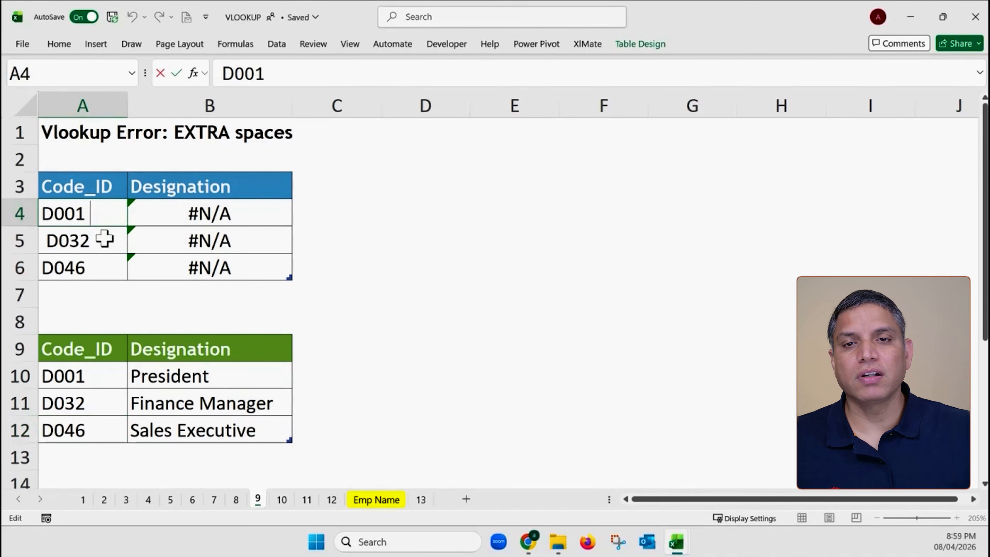
click(48, 233)
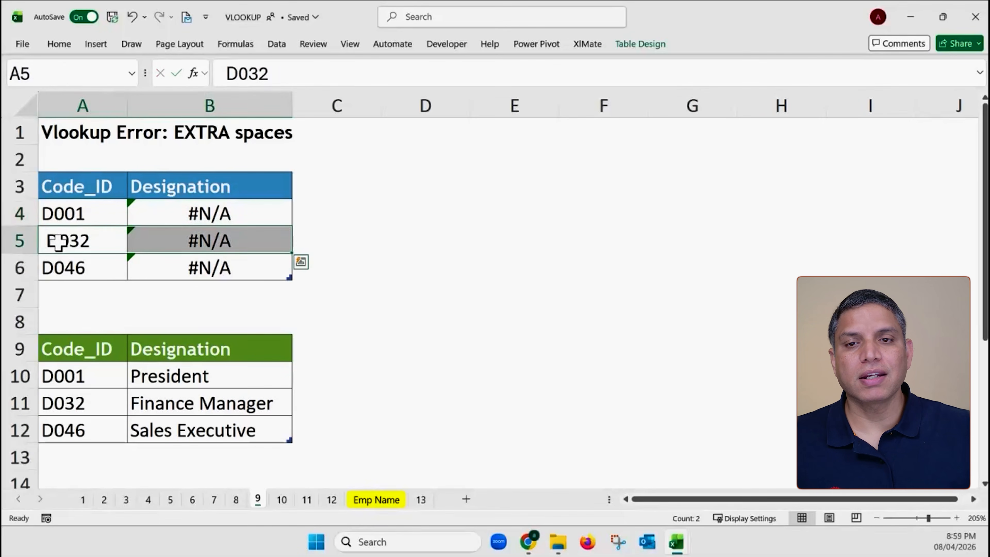
click(54, 242)
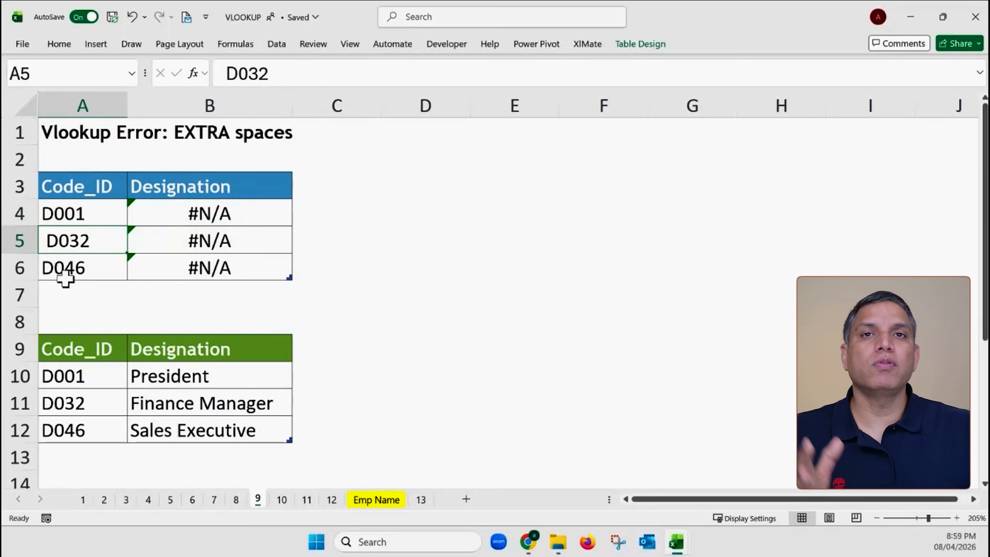
double_click(104, 242)
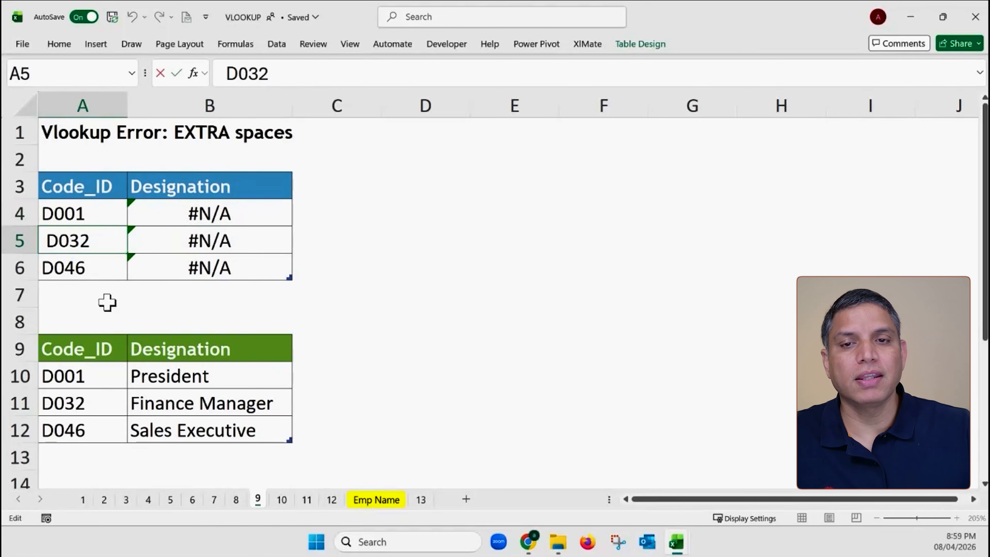
key(Return)
key(F2)
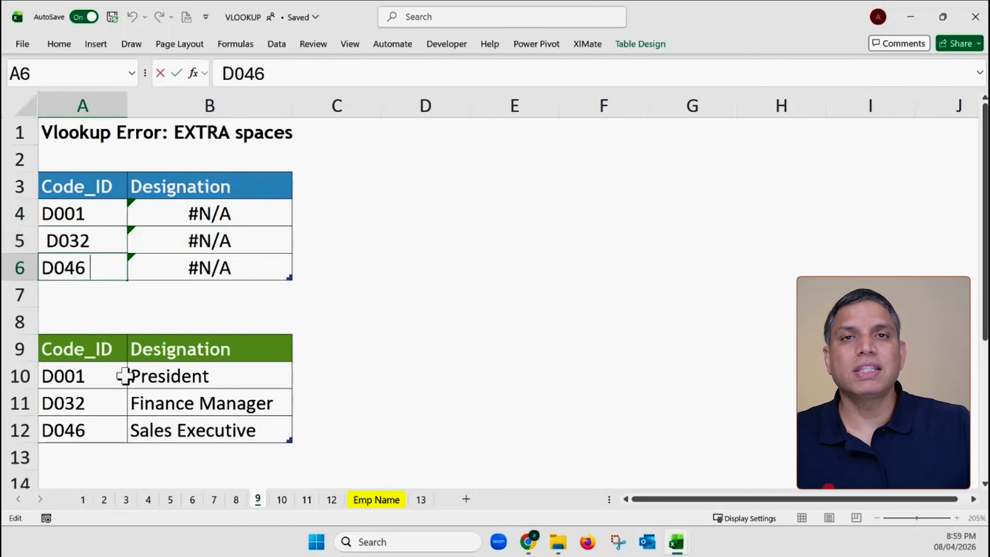
key(Escape)
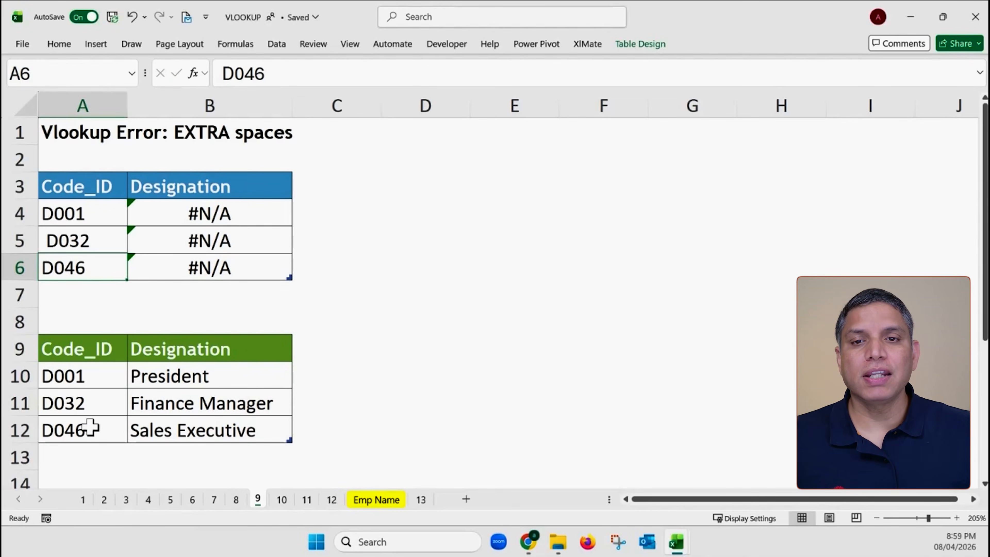
Step: Recheck the blue table's codes in A4 and A5 against the code in A10 and the empty cells below the green table
click(86, 217)
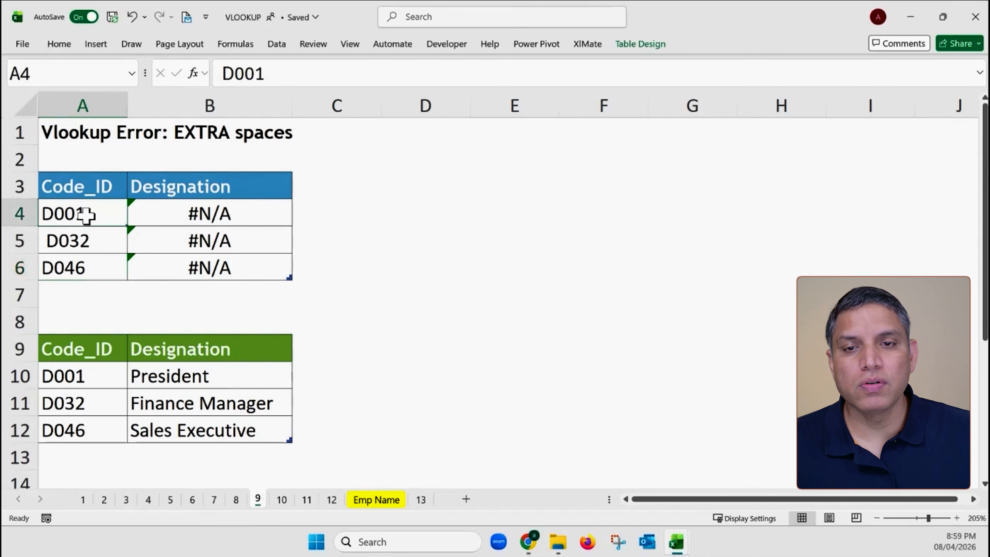
click(79, 459)
click(97, 238)
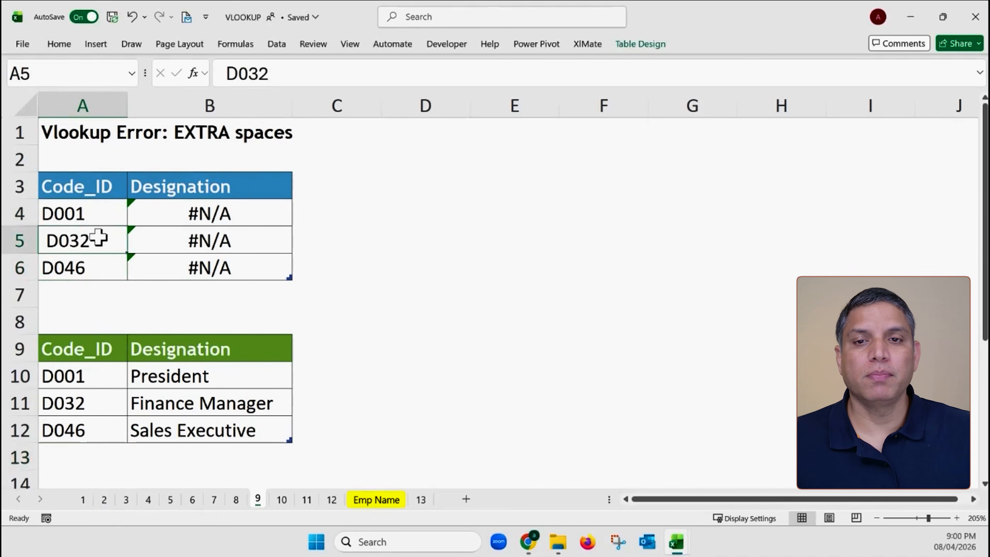
click(79, 463)
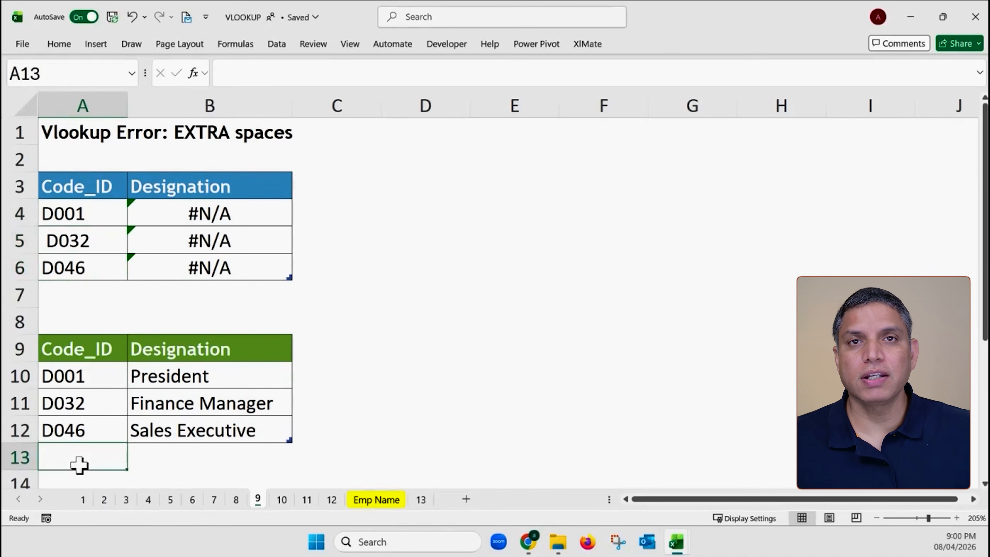
scroll(80, 464, down, 2)
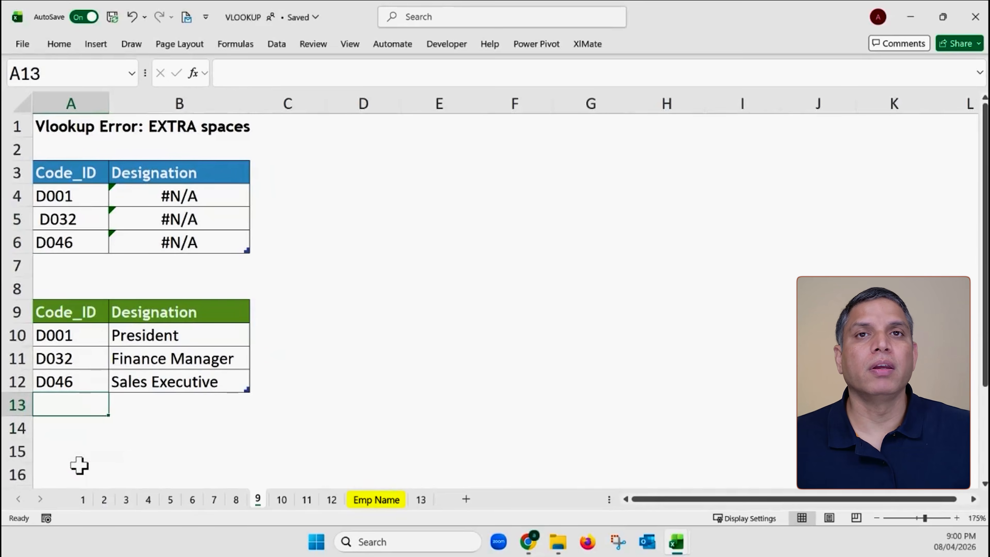
double_click(88, 198)
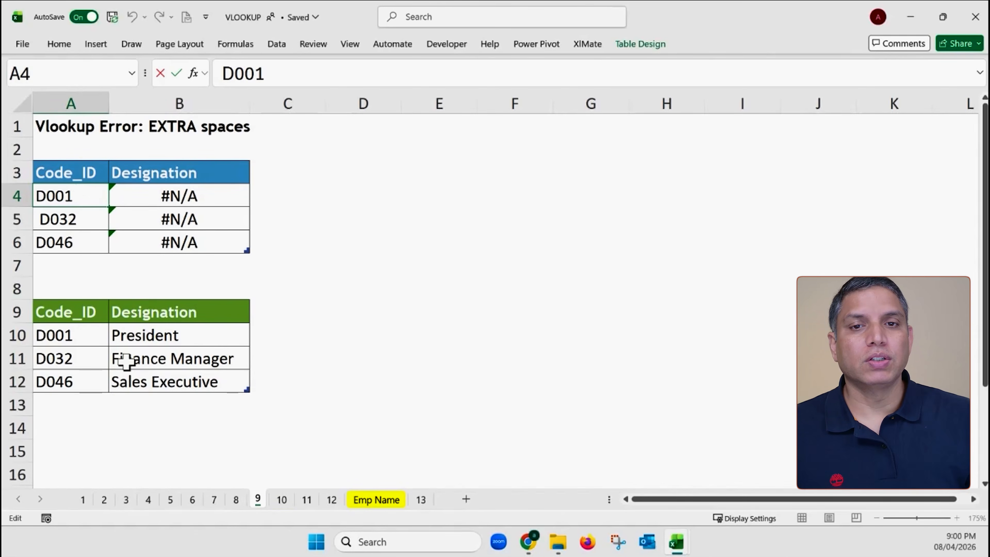
click(85, 334)
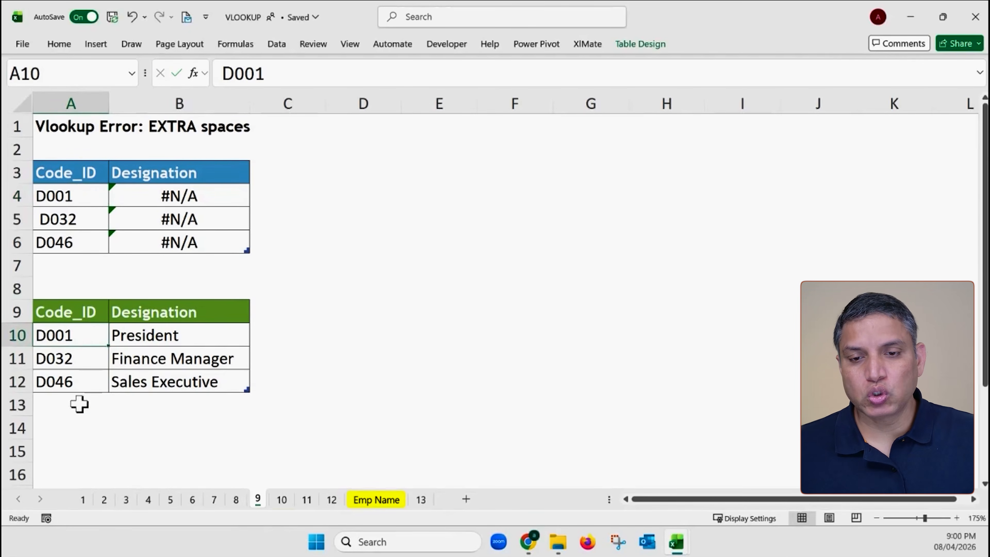
drag(80, 404, 81, 459)
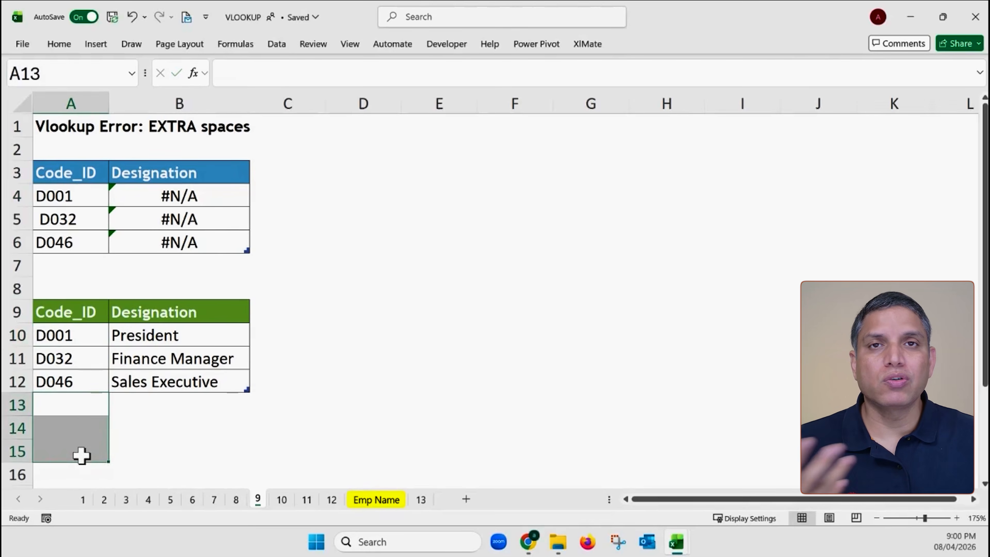
Step: Wrap the lookup value A4 in the TRIM function within the VLOOKUP formula in B4
click(174, 195)
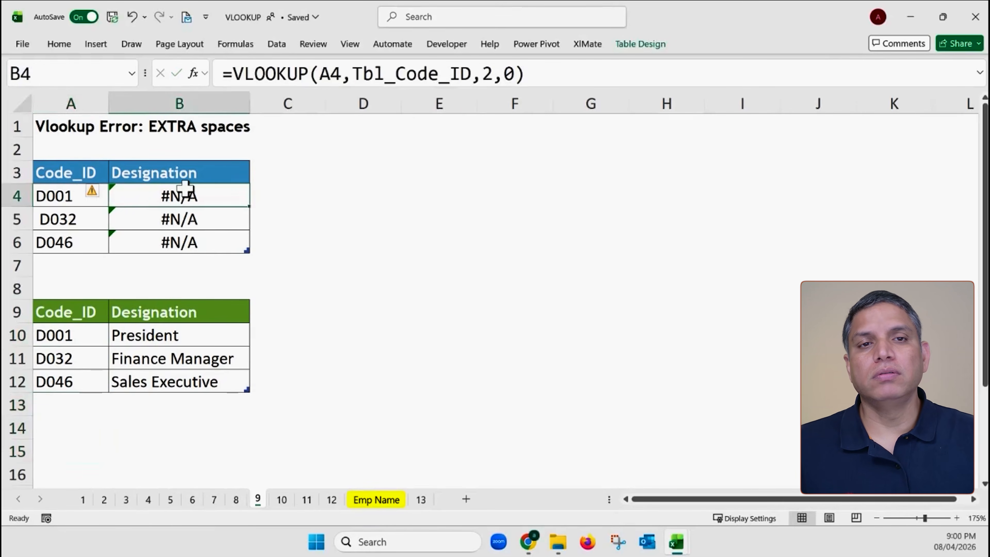
click(340, 78)
double_click(328, 74)
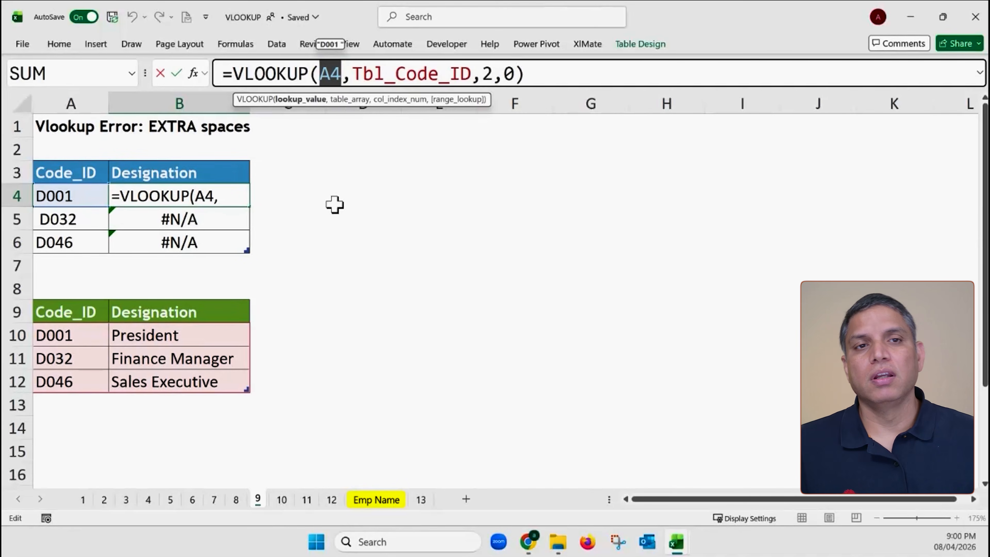
click(323, 76)
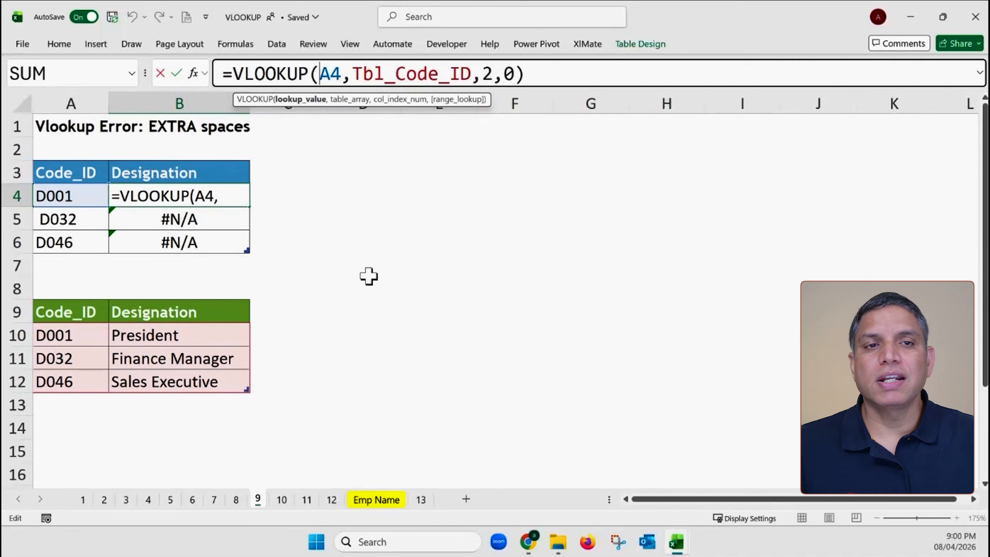
text(trim)
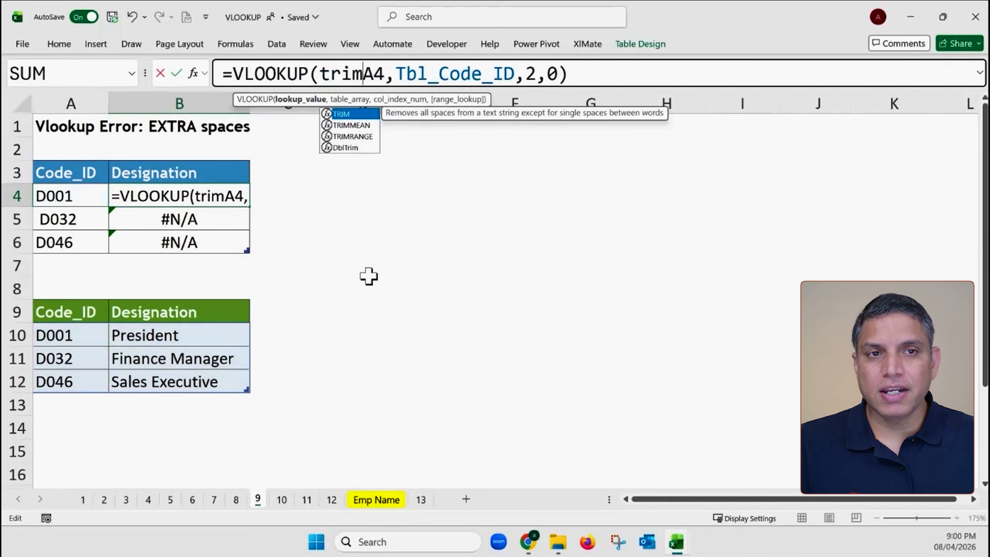
key(Tab)
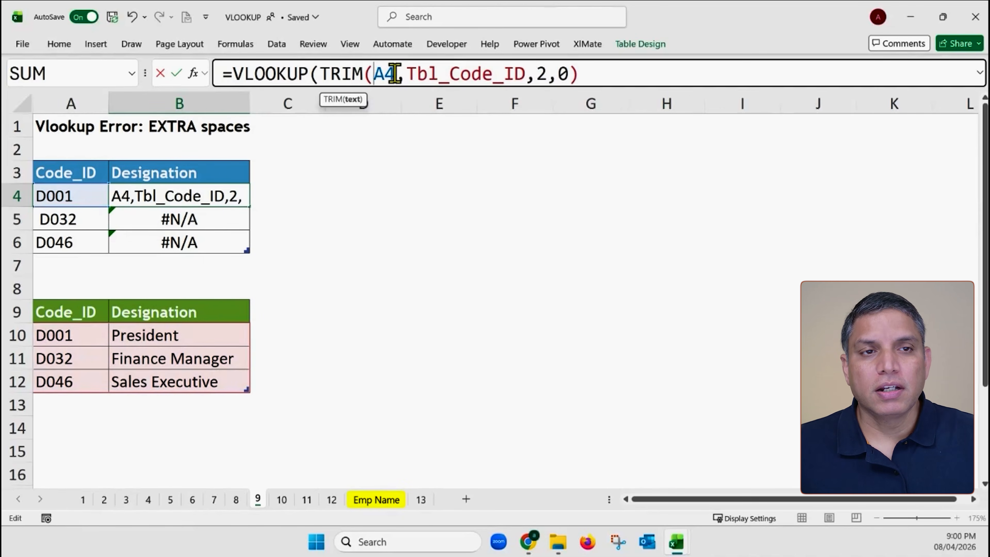
text())
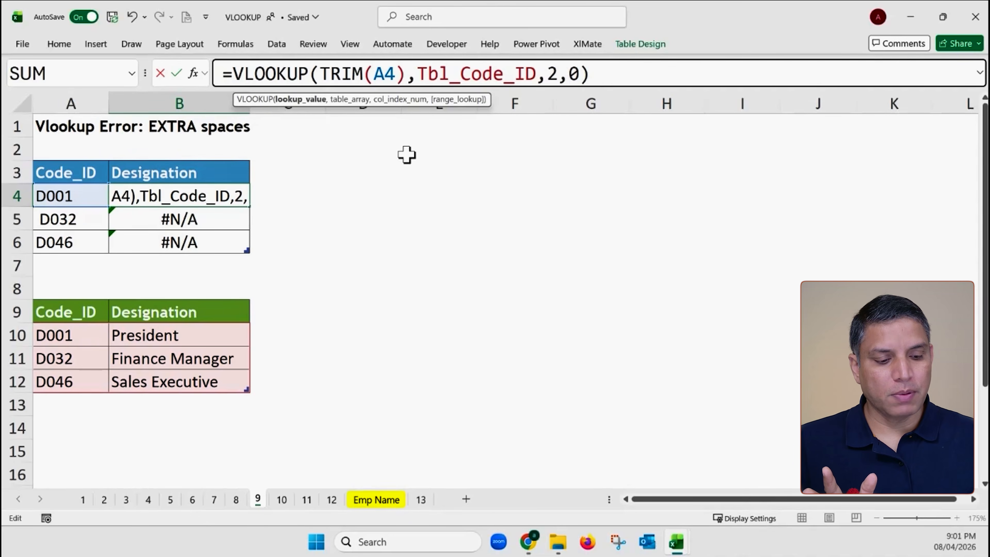
key(Return)
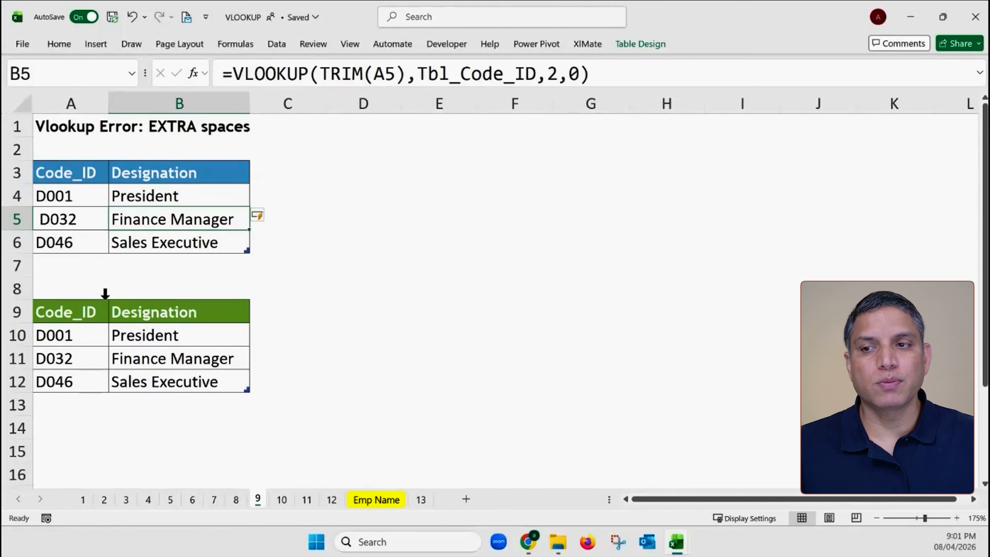
Step: Review the TRIM(A4) argument in the VLOOKUP formula of B4
click(178, 193)
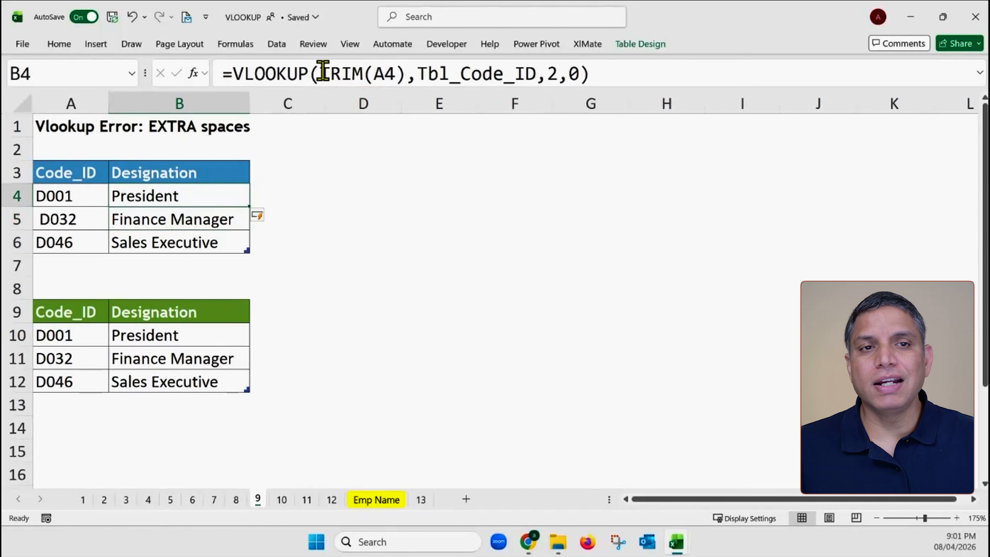
drag(322, 73, 404, 72)
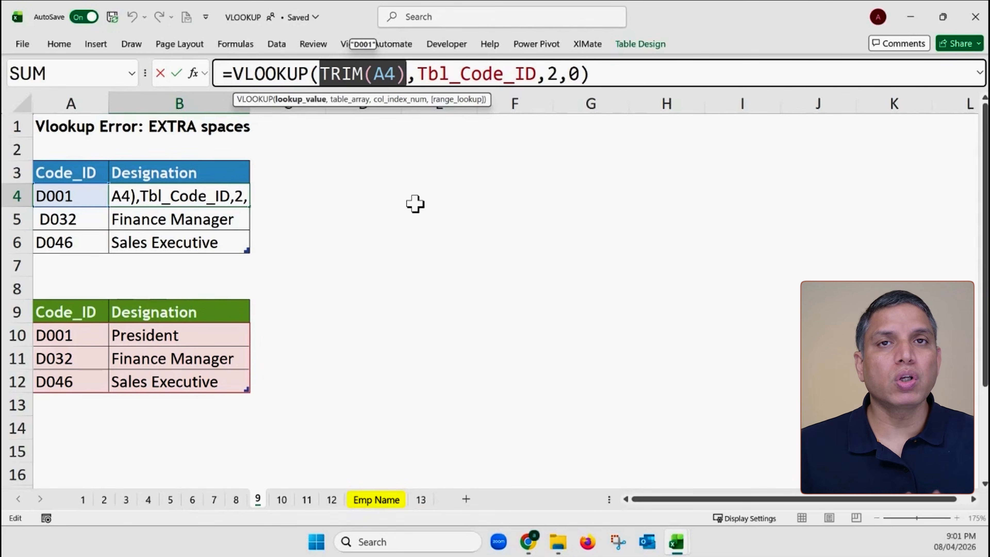
key(ctrl+Return)
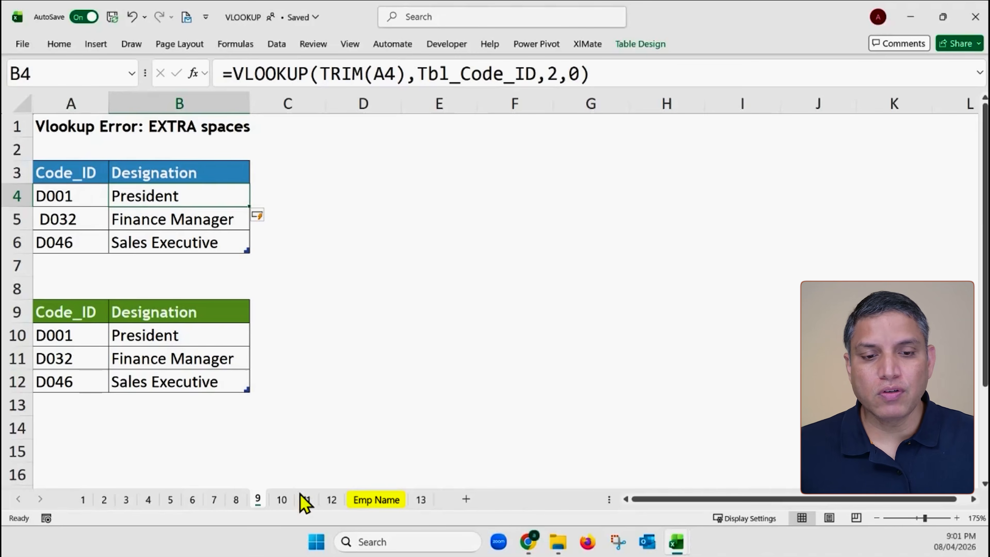
Step: On sheet 10, start an XLOOKUP formula in B5 of the blue table with A5 as the lookup value
click(282, 501)
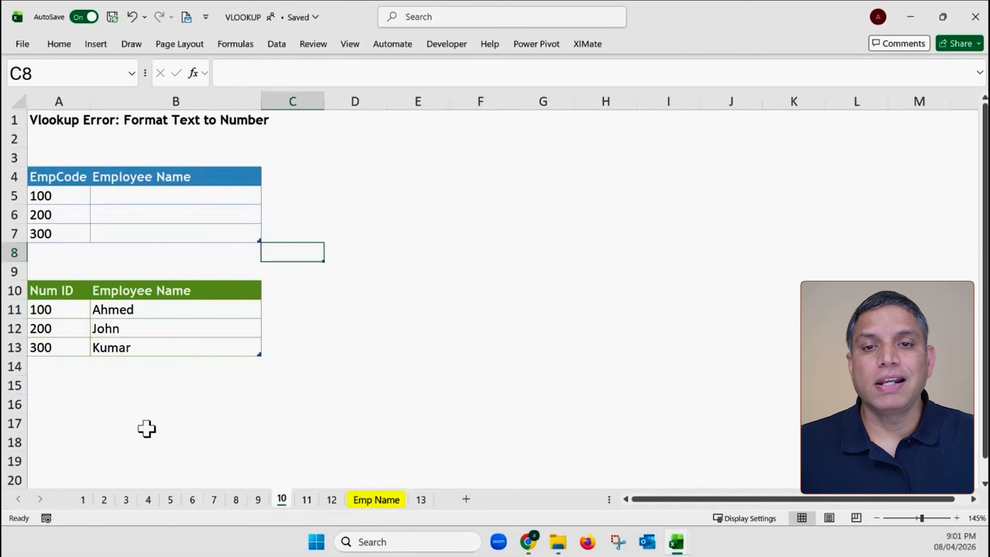
scroll(146, 429, up, 2)
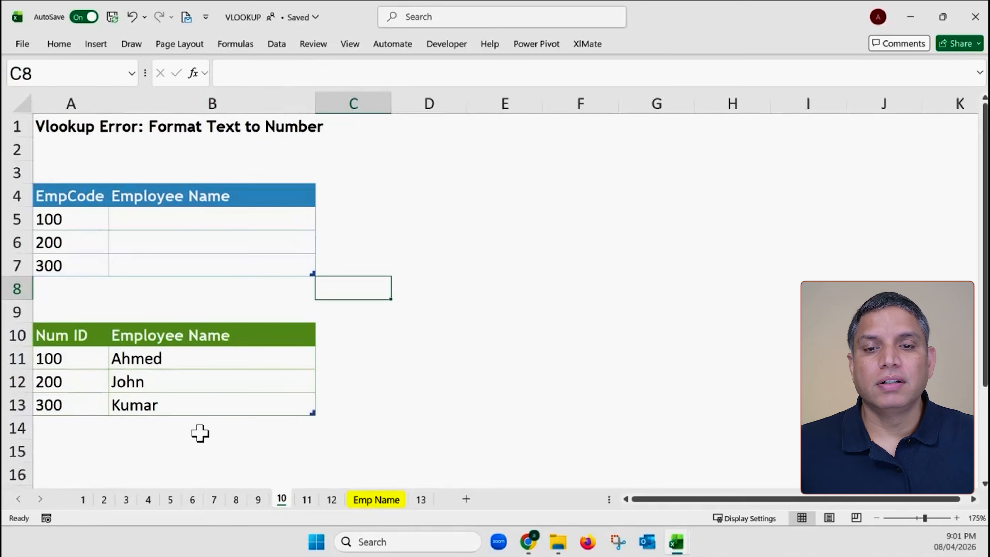
click(147, 221)
text(x)
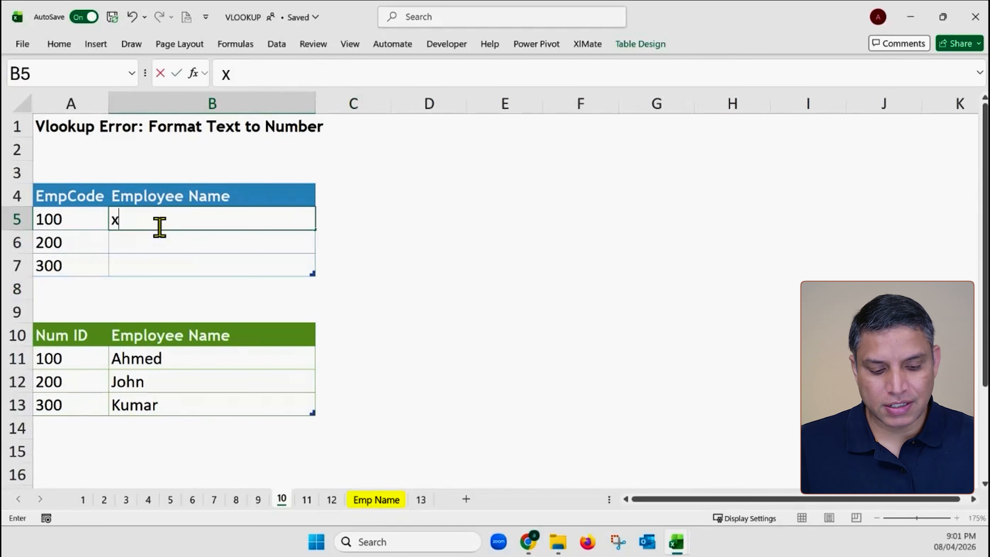
key(BackSpace)
text(=xl)
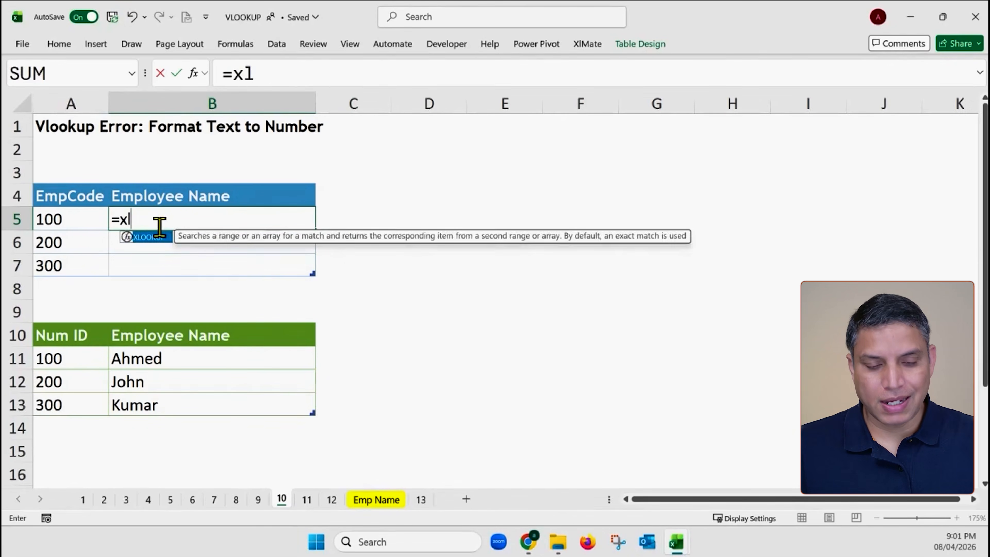
key(Tab)
click(84, 220)
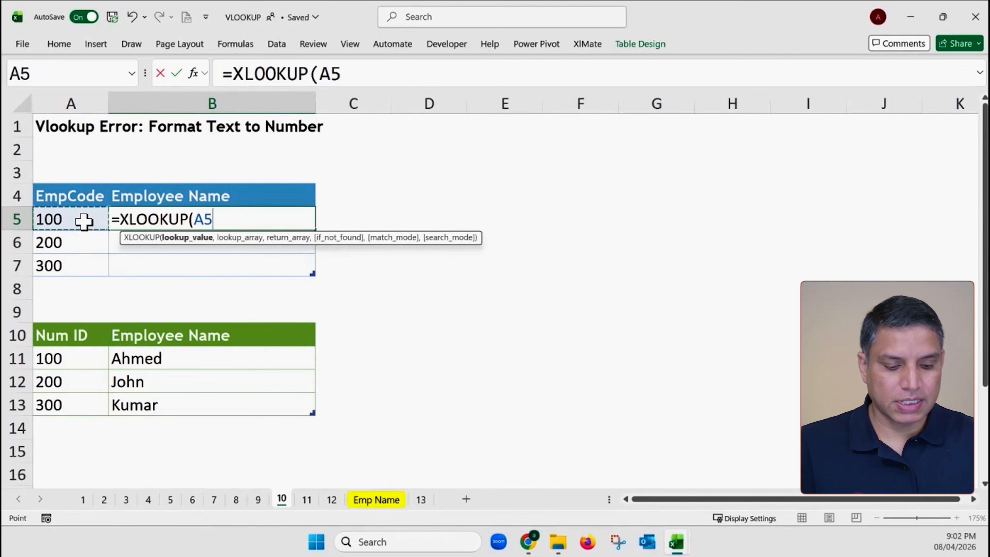
Step: Use the Num ID range $A$11:$A$13 as the absolute lookup array of the XLOOKUP formula
text(,)
drag(79, 357, 81, 403)
key(F4)
text(,)
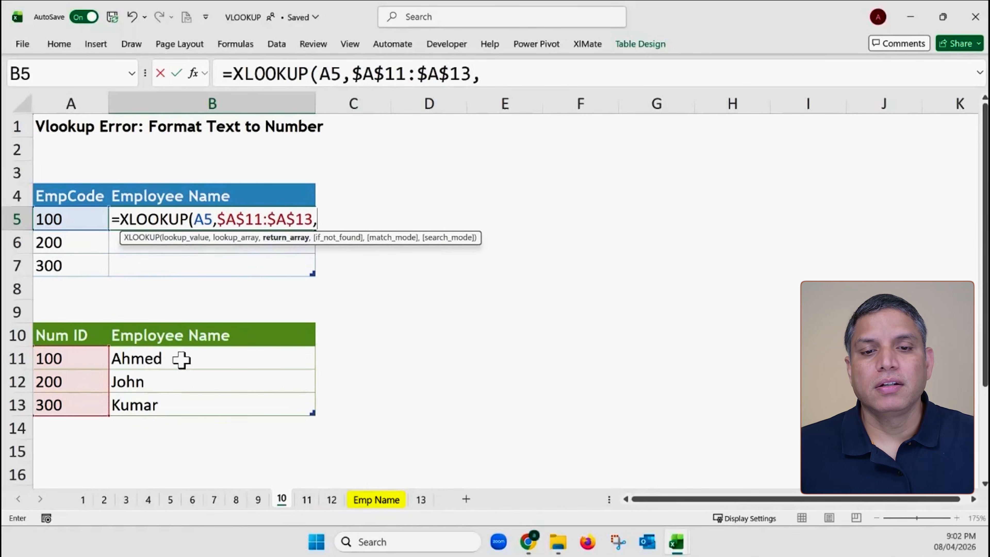
Step: Complete the XLOOKUP formula in B5 with the Employee Name range $B$11:$B$13 as the absolute return array
drag(182, 358, 182, 408)
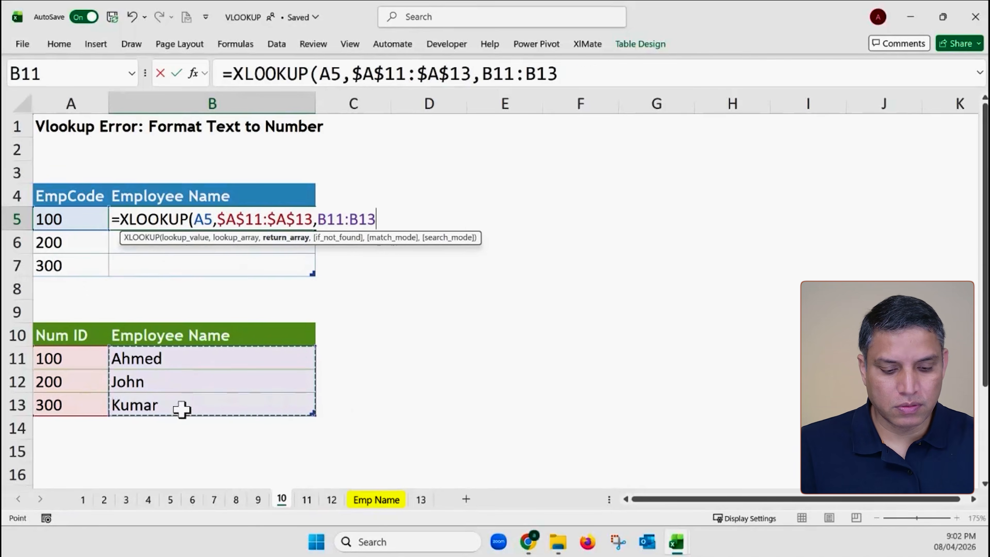
key(F4)
key(Return)
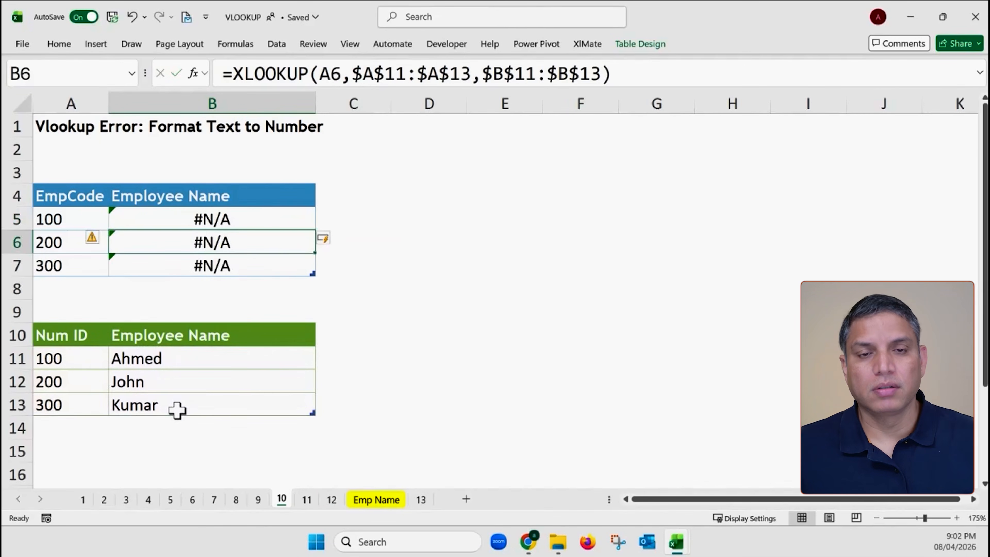
key(Up)
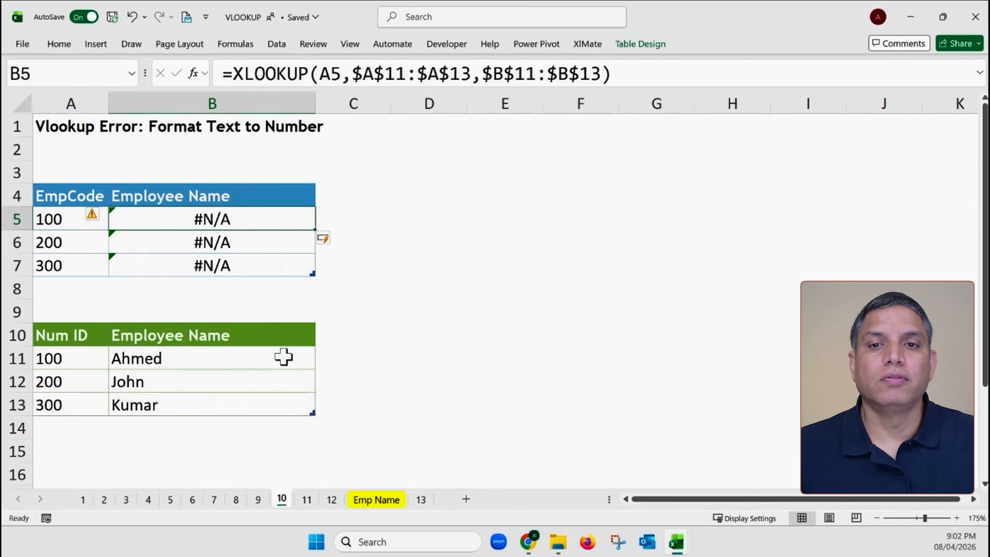
click(406, 338)
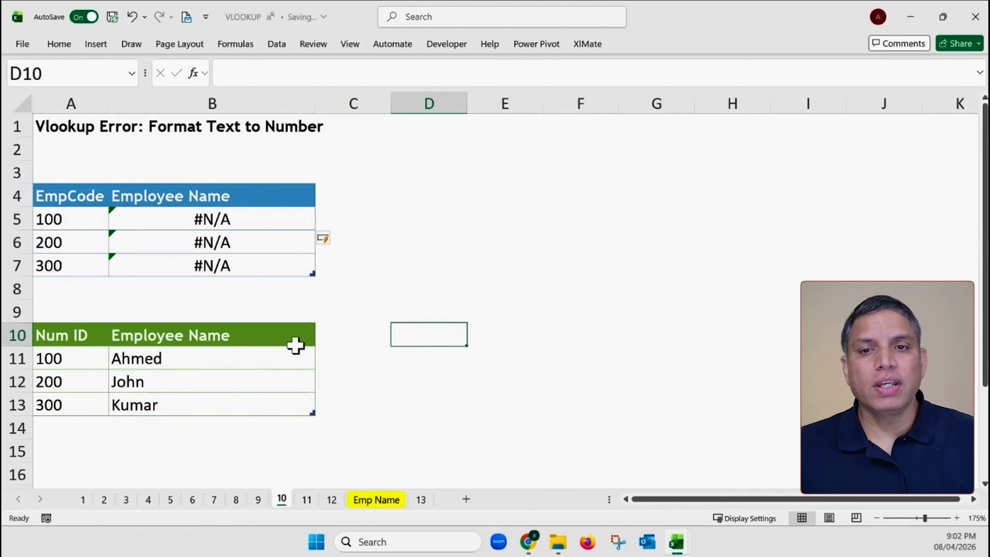
Step: Compare the EmpCode values in A5:A7 with the Num ID values in A11:A13 to check their data types
drag(78, 221, 80, 265)
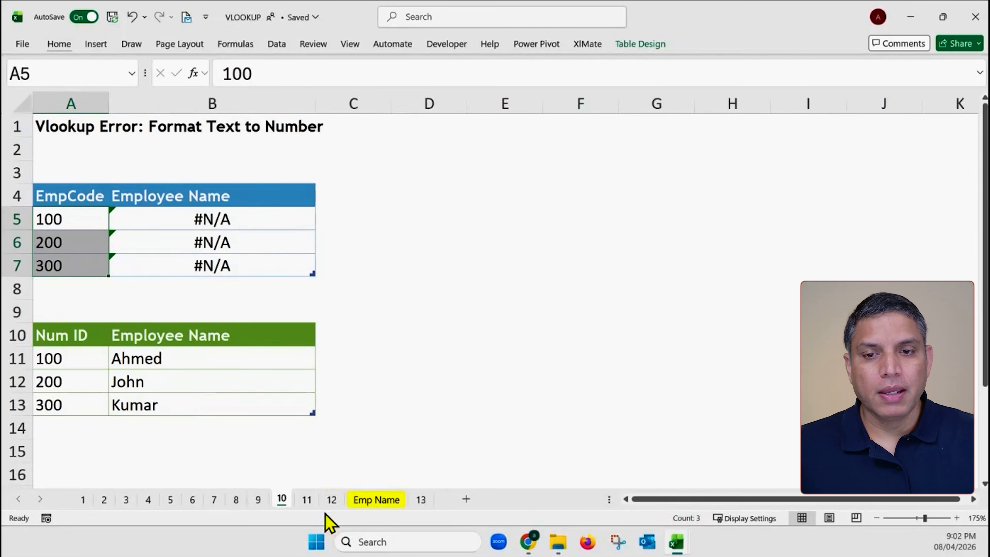
click(81, 359)
drag(81, 359, 82, 404)
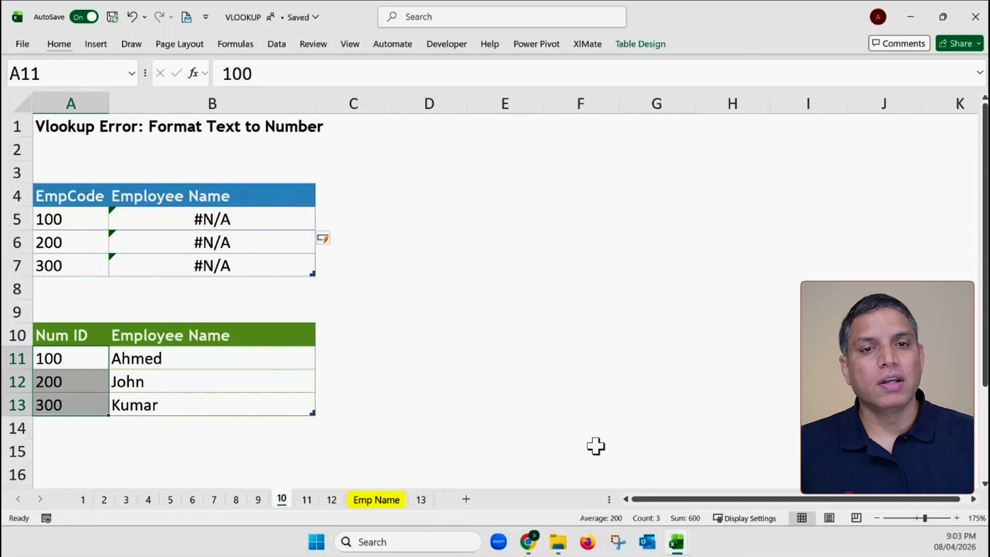
Step: Wrap the A5 lookup value in the VALUE function inside the XLOOKUP formula of B5
click(243, 219)
double_click(344, 66)
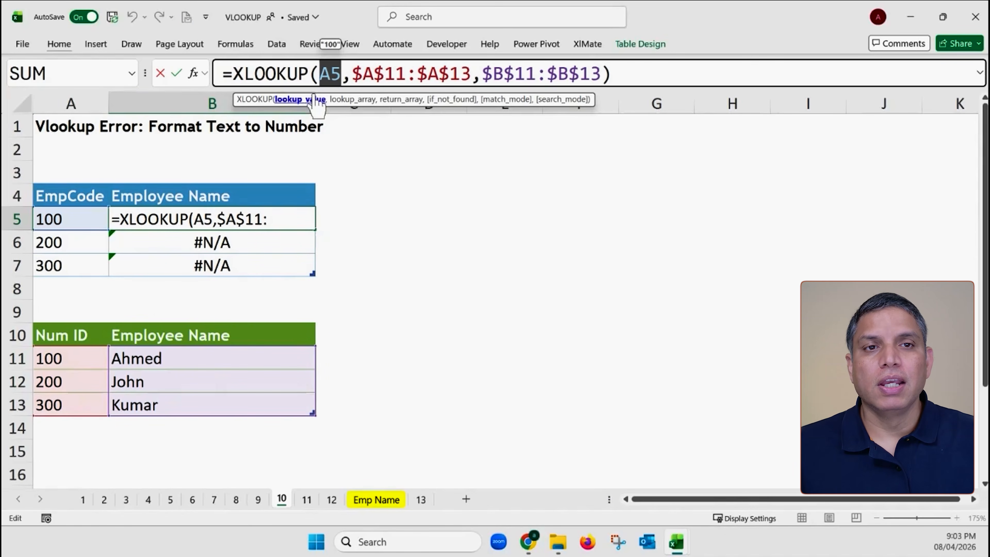
click(319, 73)
text(valu)
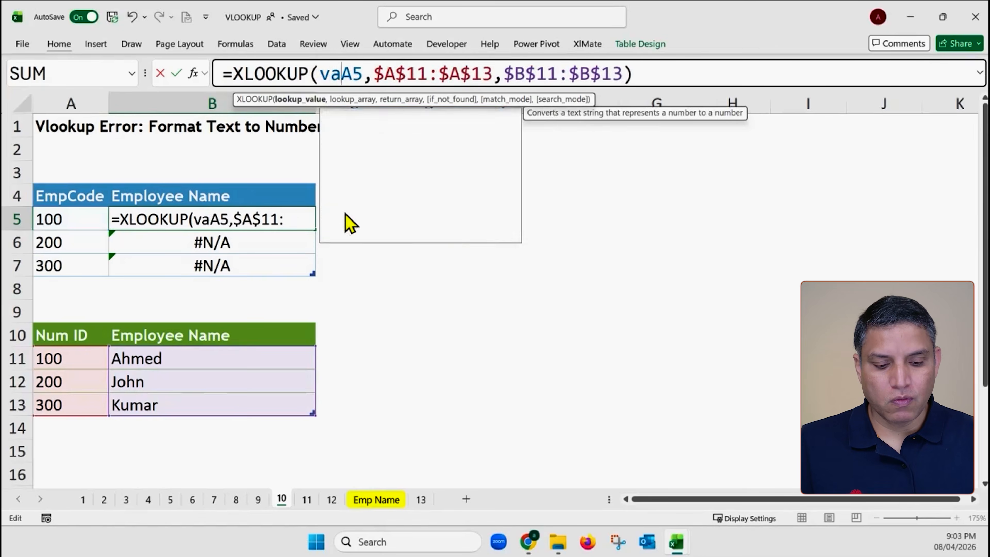
key(Tab)
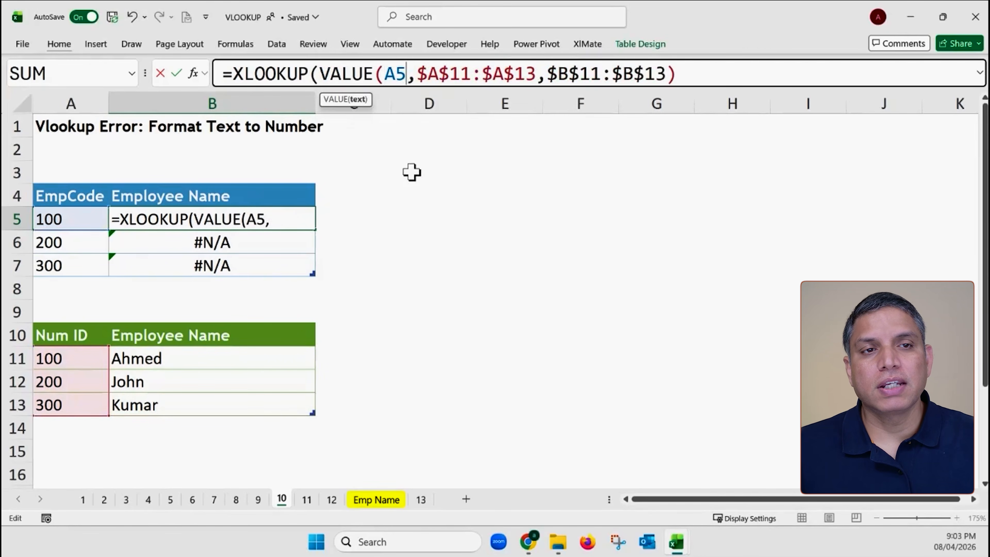
text())
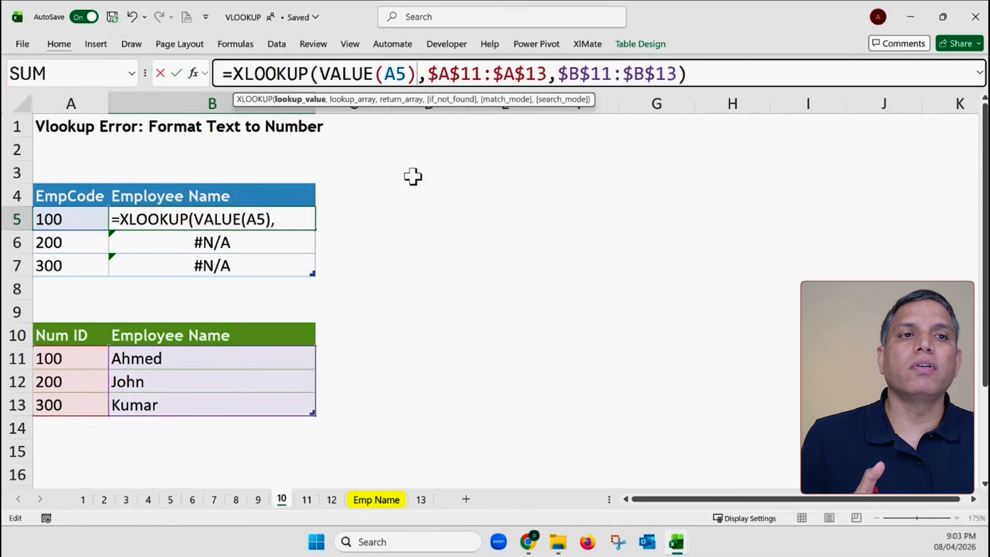
key(Return)
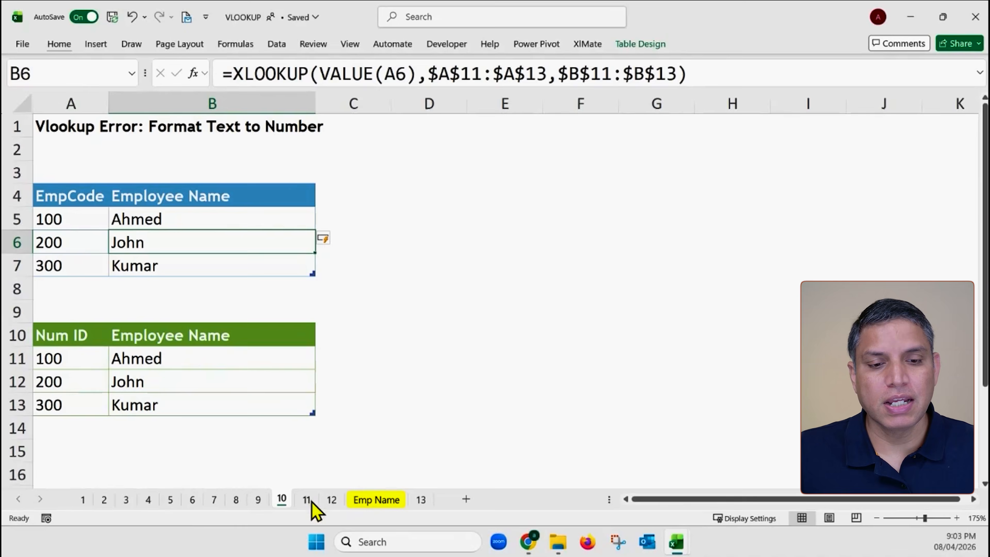
Step: Open sheet 11 with the number-to-text lookup example
click(307, 500)
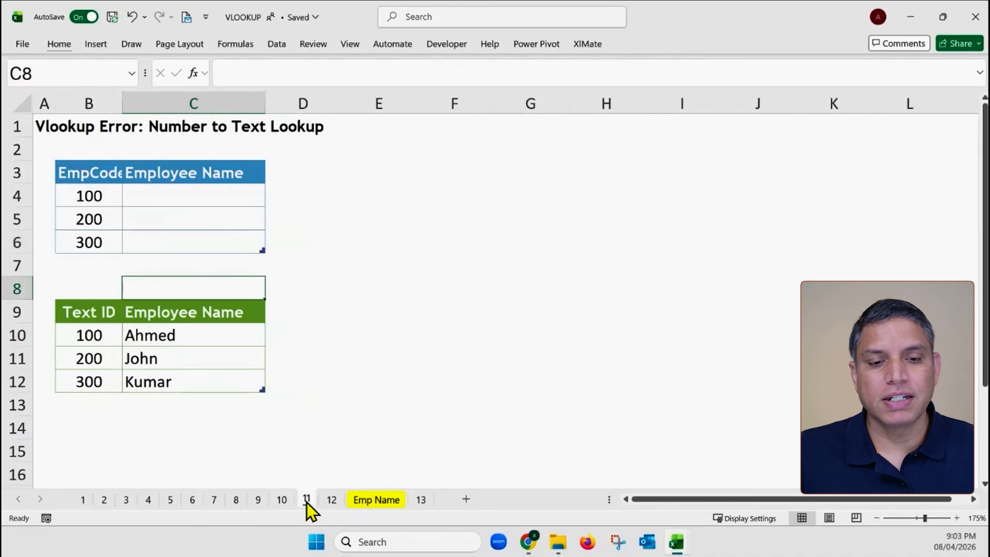
ctrl+scroll(351, 431, up, 2)
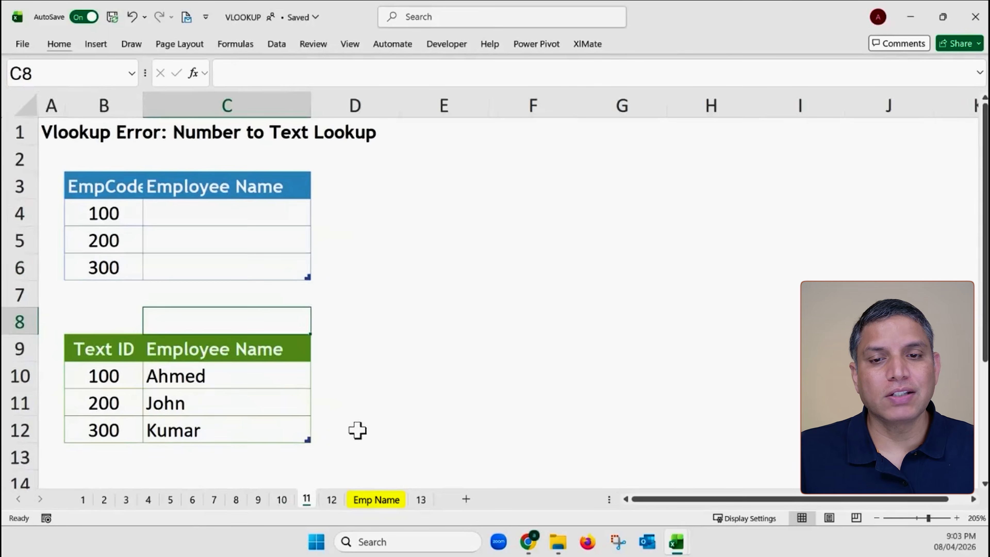
click(392, 384)
click(255, 221)
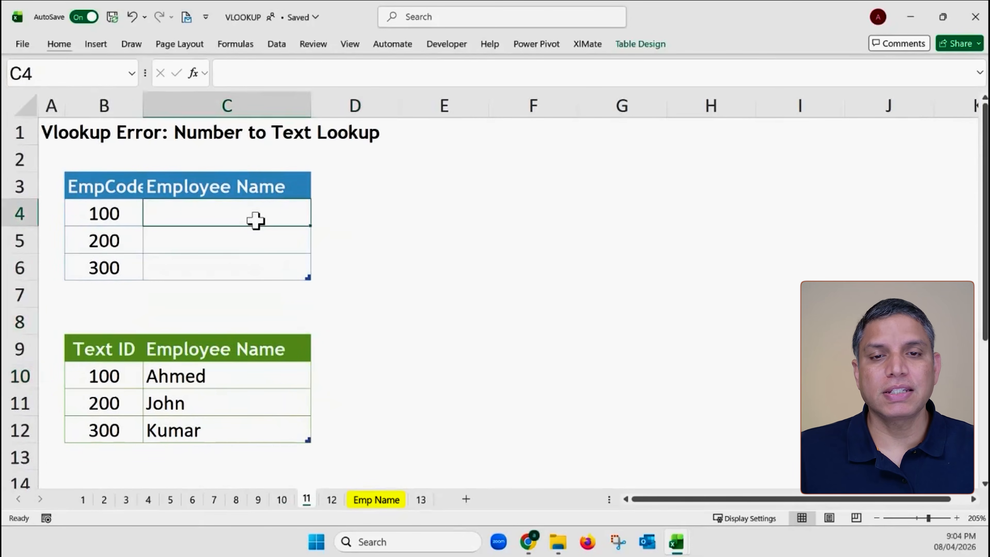
text(vl)
key(Tab)
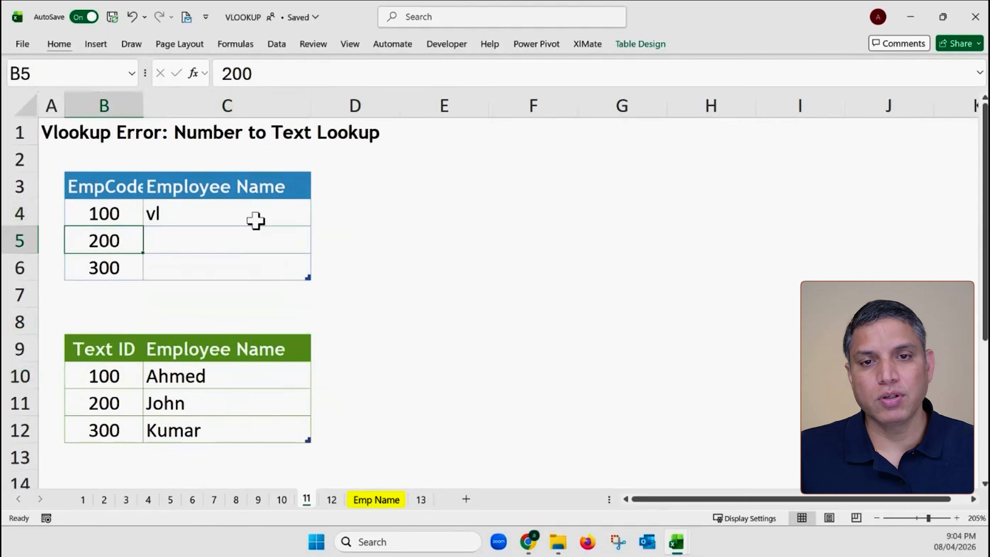
Step: Start a VLOOKUP formula in C4 of the blue table with B4 as the lookup value
click(255, 220)
text(=)
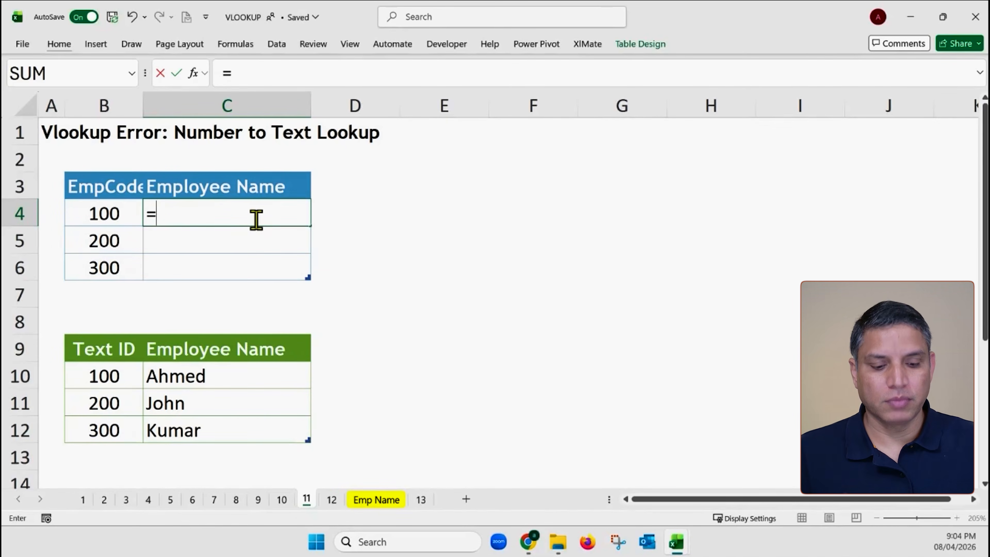
text(vl)
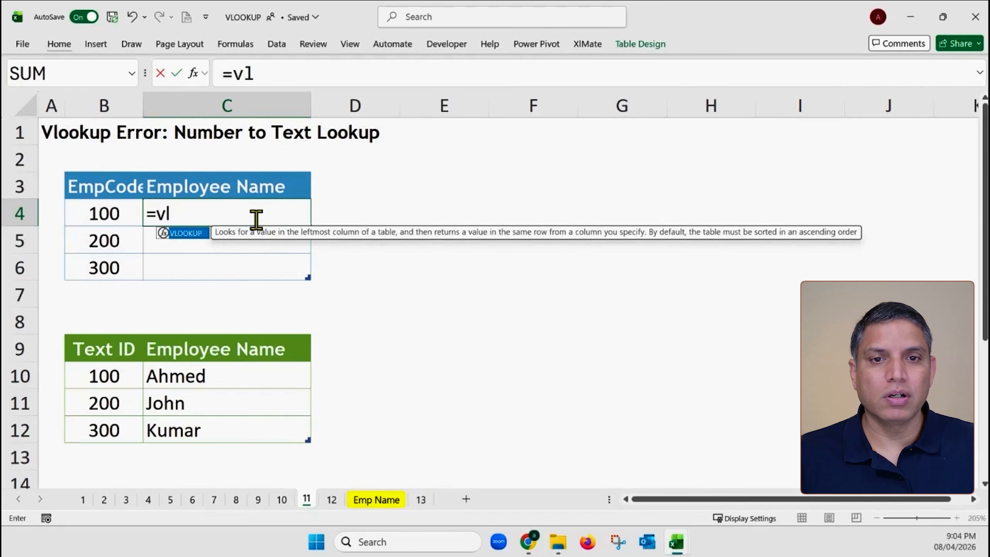
key(Tab)
click(111, 214)
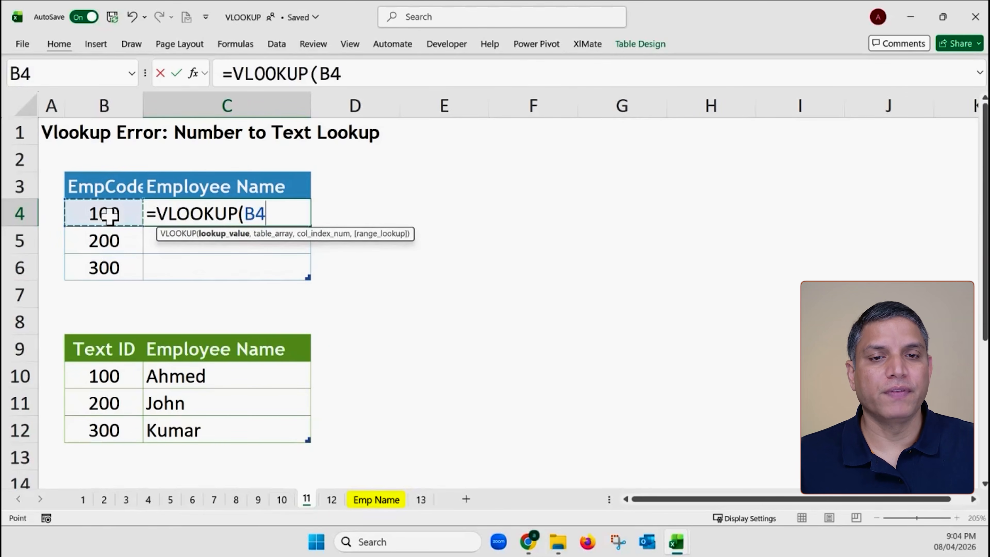
text(,)
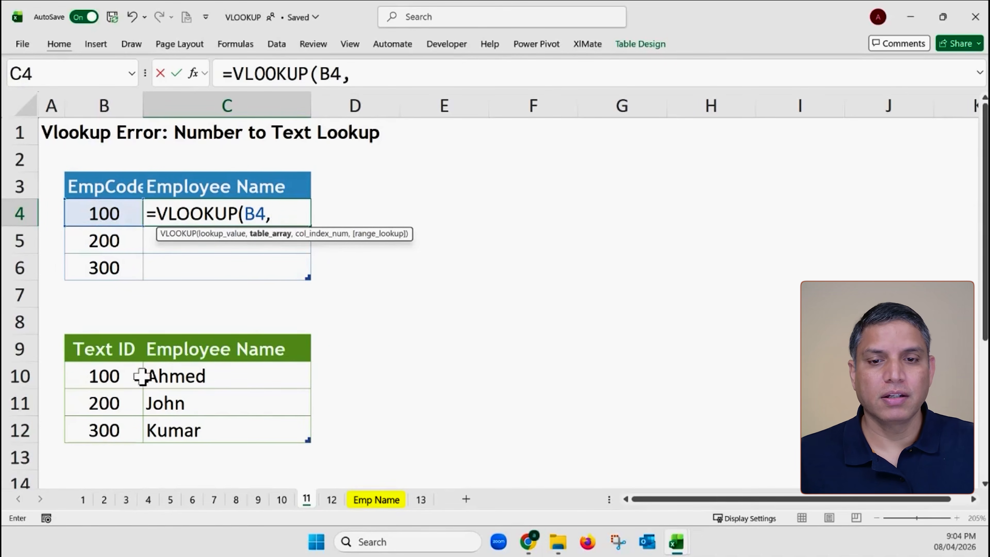
Step: Complete the VLOOKUP formula in C4 with the absolute ranges $B$10:$B$12 and $C$10:$C$120 as its second and third arguments
drag(139, 376, 122, 431)
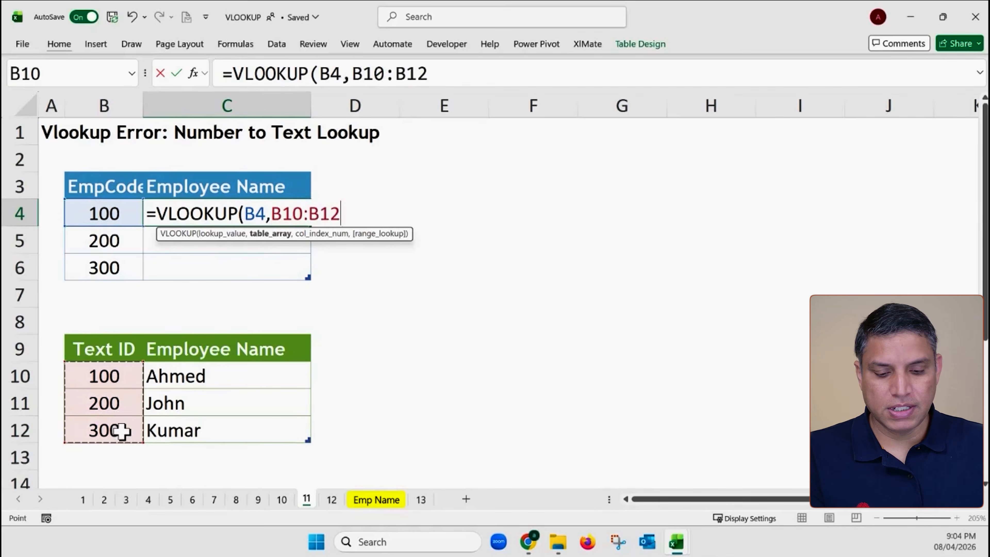
key(F4)
text(,)
drag(210, 376, 214, 429)
key(F4)
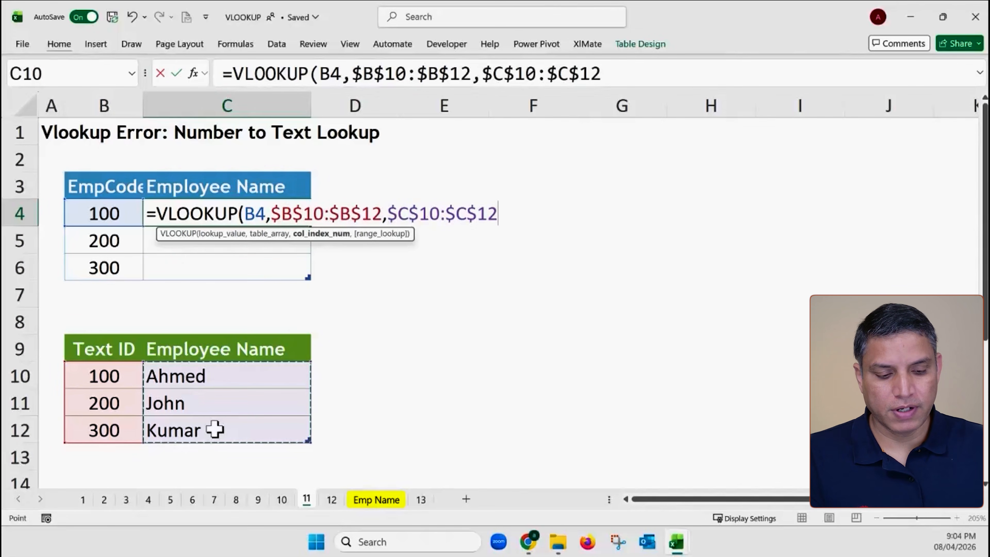
text(0)
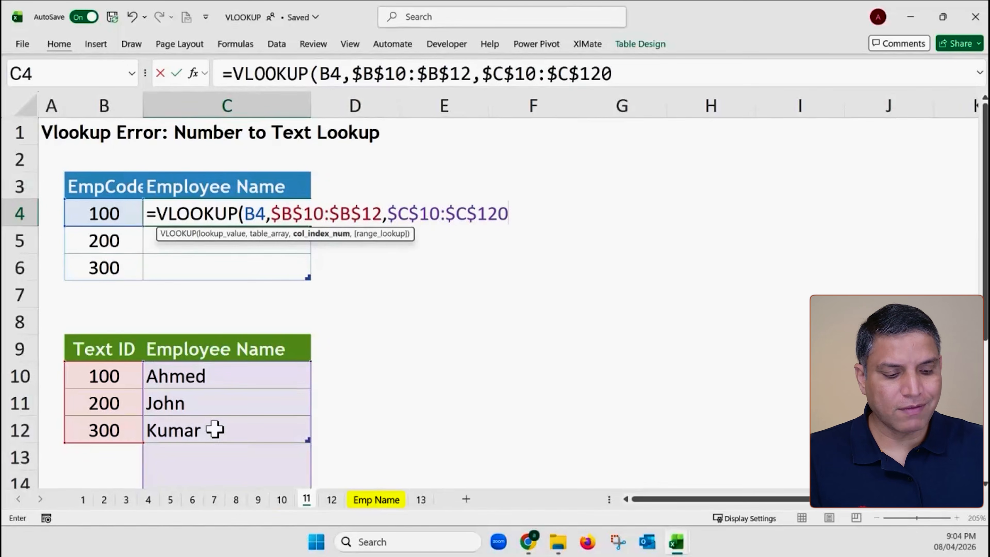
key(Return)
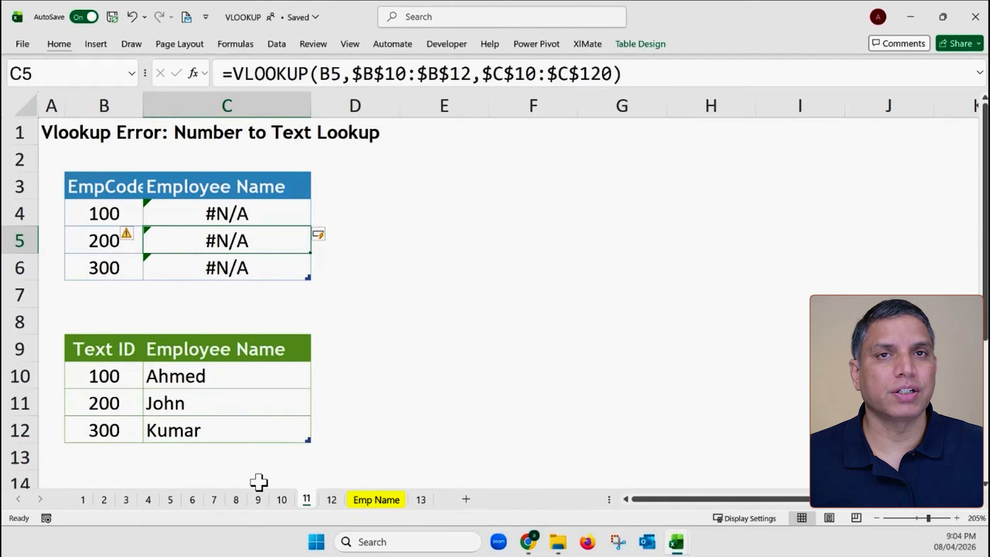
Step: Compare the EmpCode values in B4:B6 with the Text ID values in B10:B12, and review the VLOOKUP formula in C4
drag(110, 210, 111, 266)
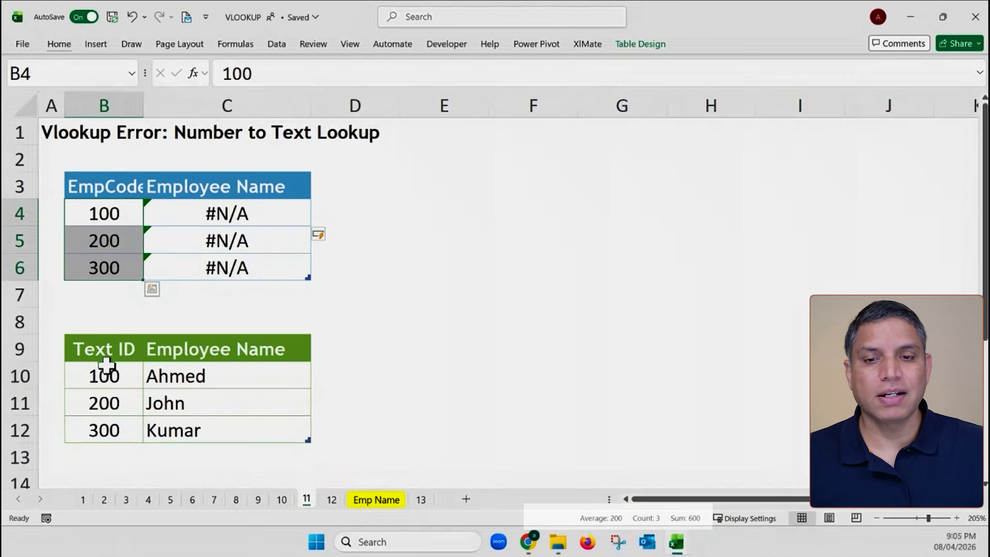
drag(104, 375, 113, 423)
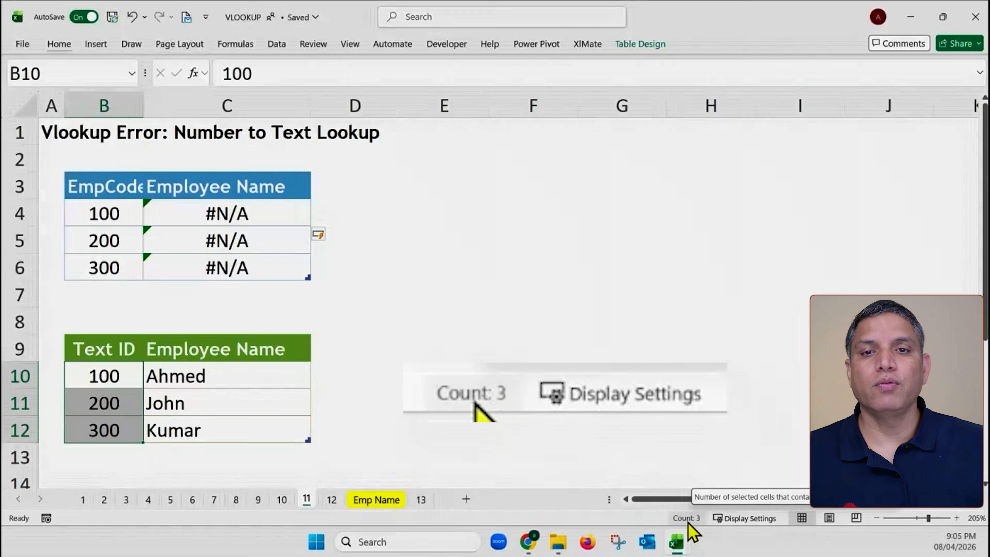
click(210, 204)
click(338, 78)
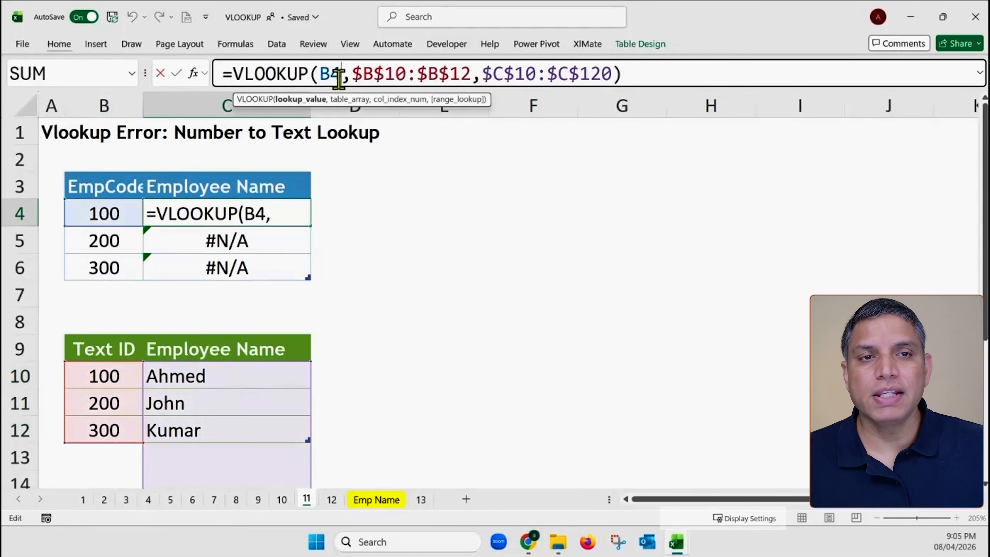
key(Escape)
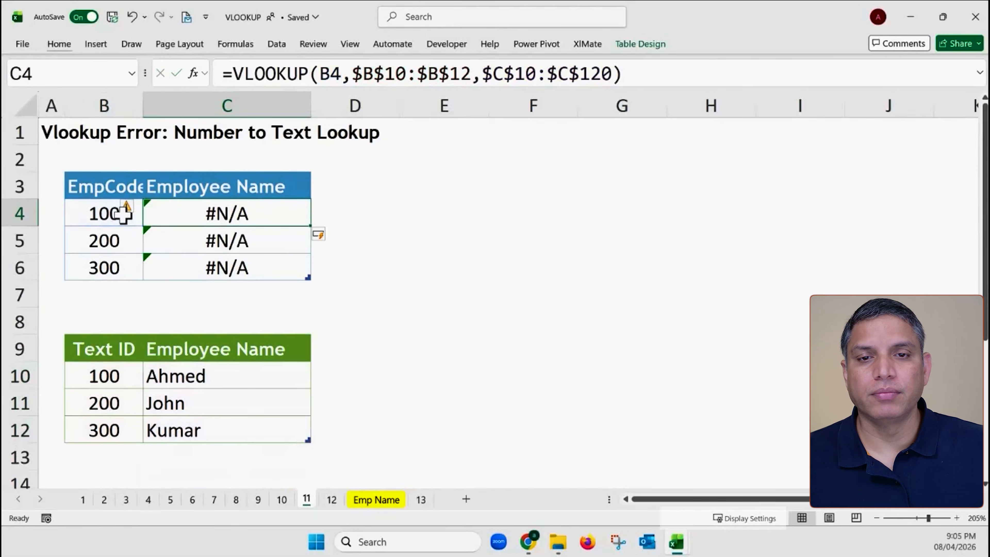
double_click(193, 213)
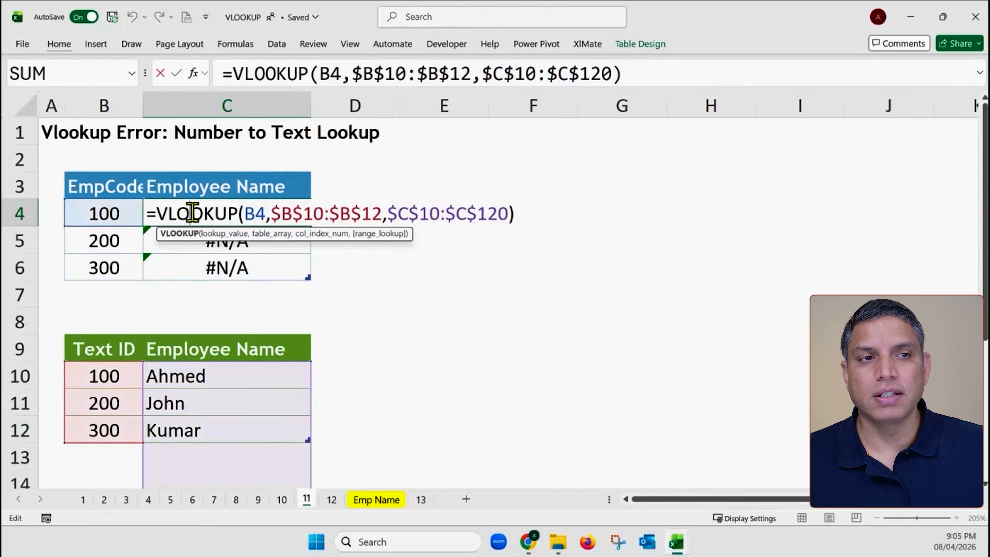
key(Escape)
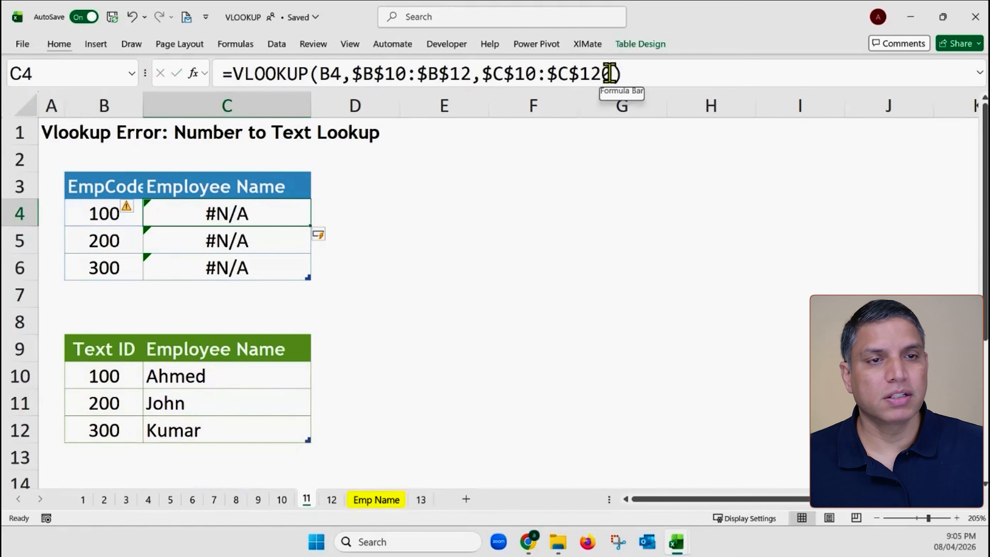
Step: Correct the formula in C4 to use XLOOKUP with $C$10:$C$12 as the return array
click(610, 73)
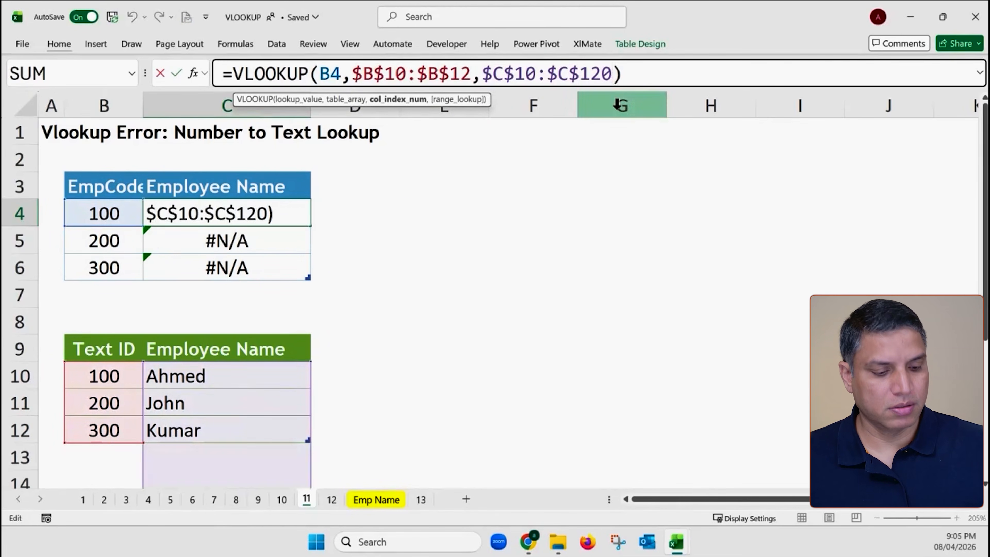
key(BackSpace)
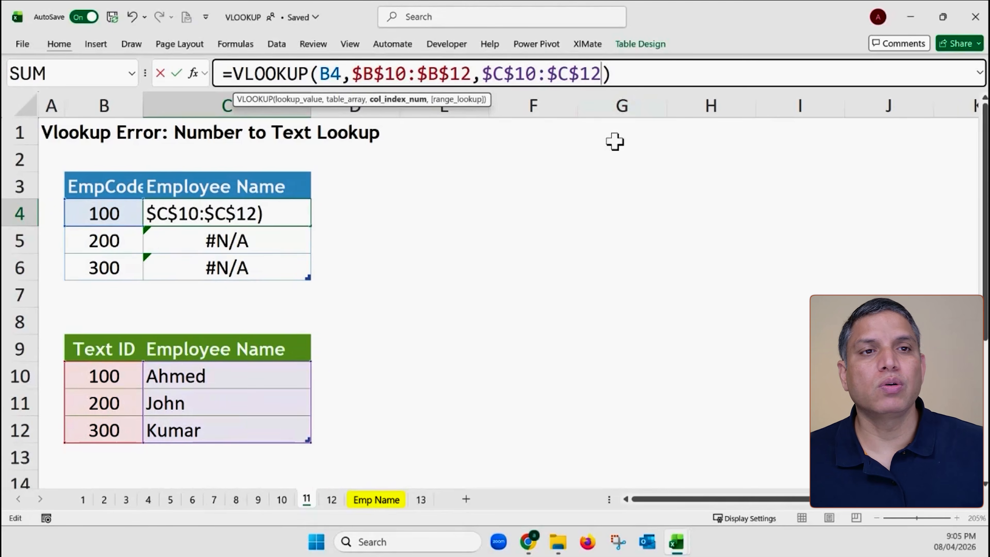
drag(242, 74, 234, 73)
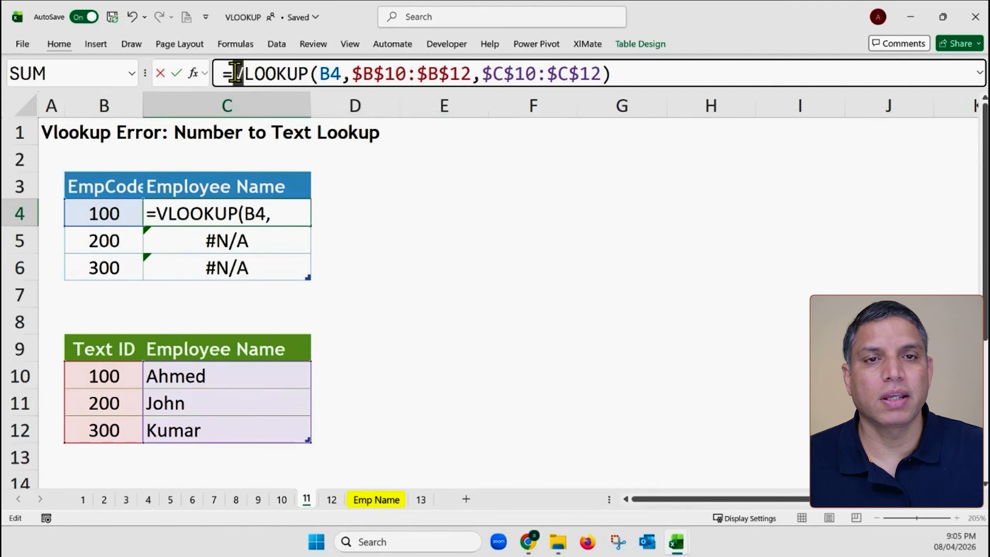
text(X)
key(Return)
Step: Check the XLOOKUP formula in C4 and compare its lookup value B4 with the Text ID cells B10:B12
click(195, 203)
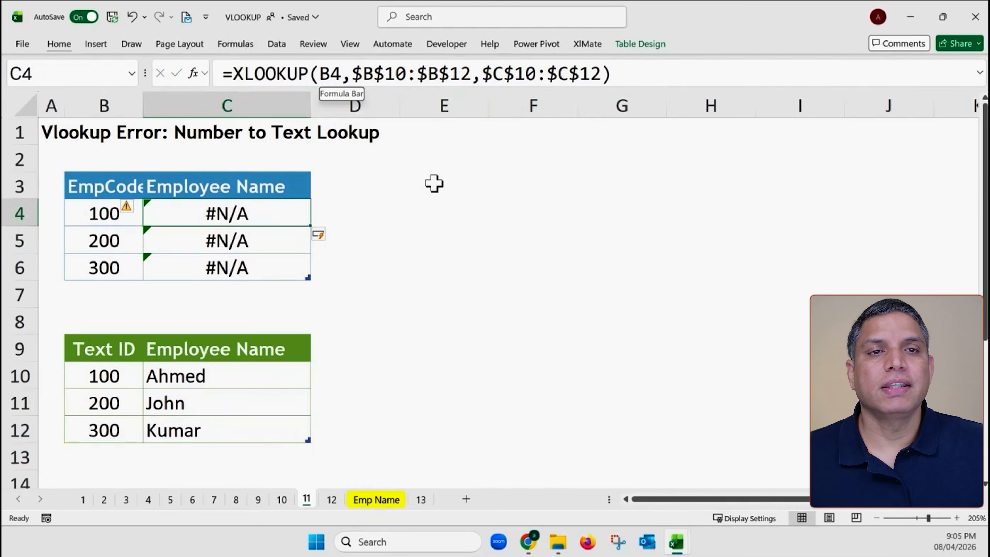
click(109, 211)
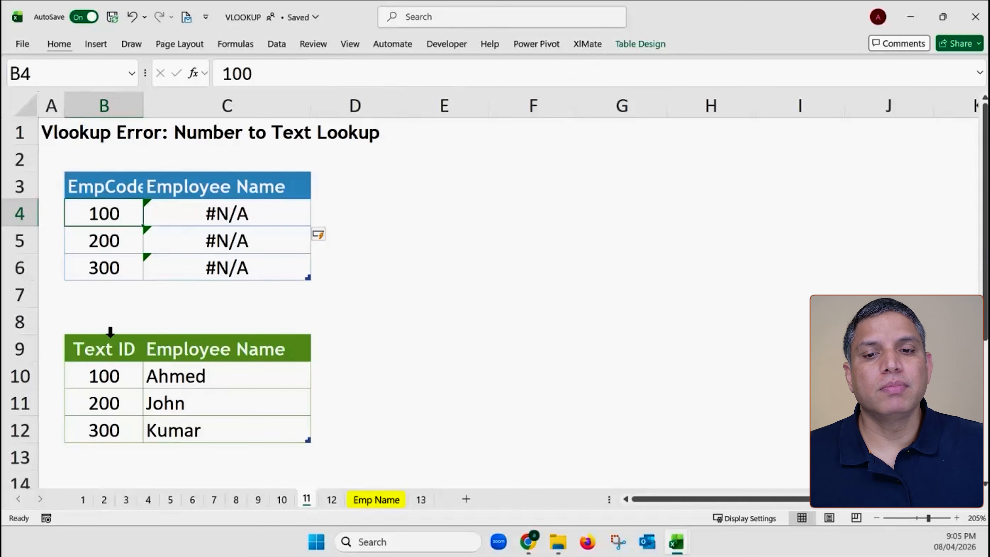
drag(109, 374, 112, 419)
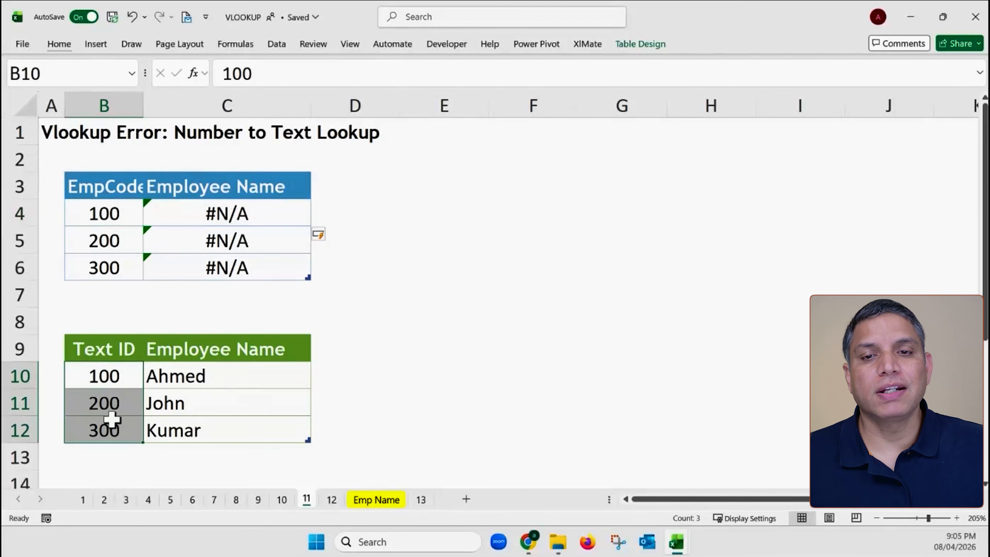
click(115, 214)
click(219, 211)
click(105, 211)
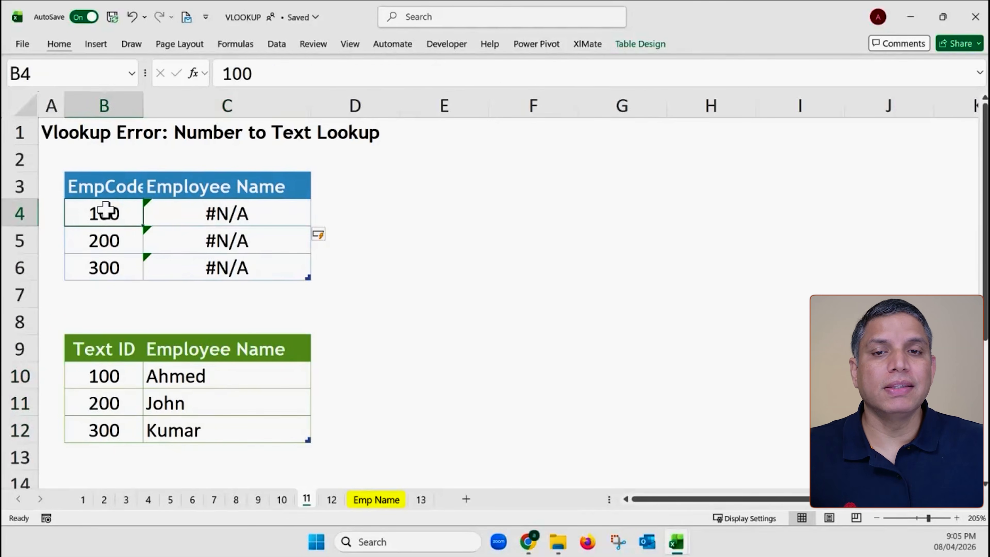
Step: Open the XLOOKUP formula in C4 for editing and set its lookup value B4 apart with spaces on both sides
click(205, 215)
click(321, 73)
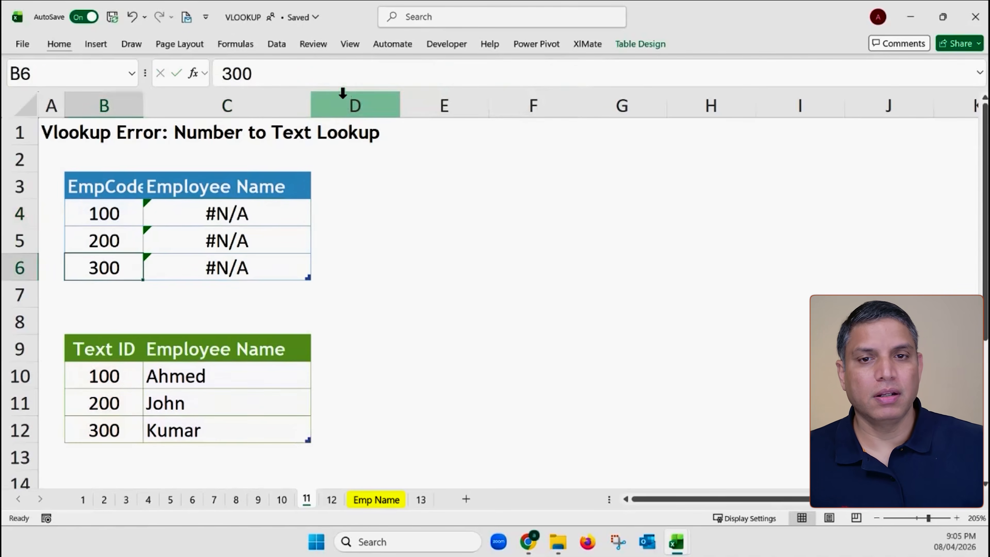
click(141, 213)
key(Right)
click(325, 73)
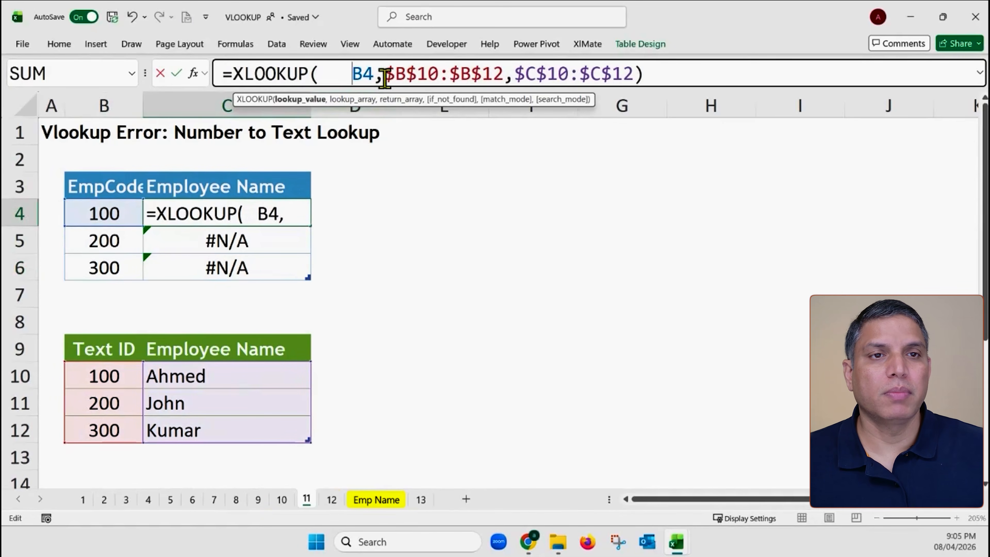
click(374, 74)
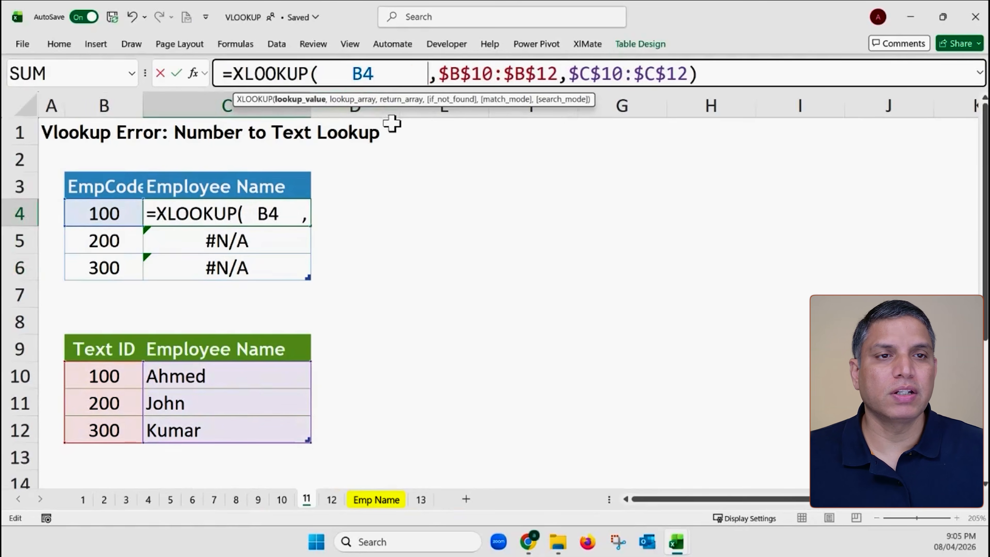
click(352, 73)
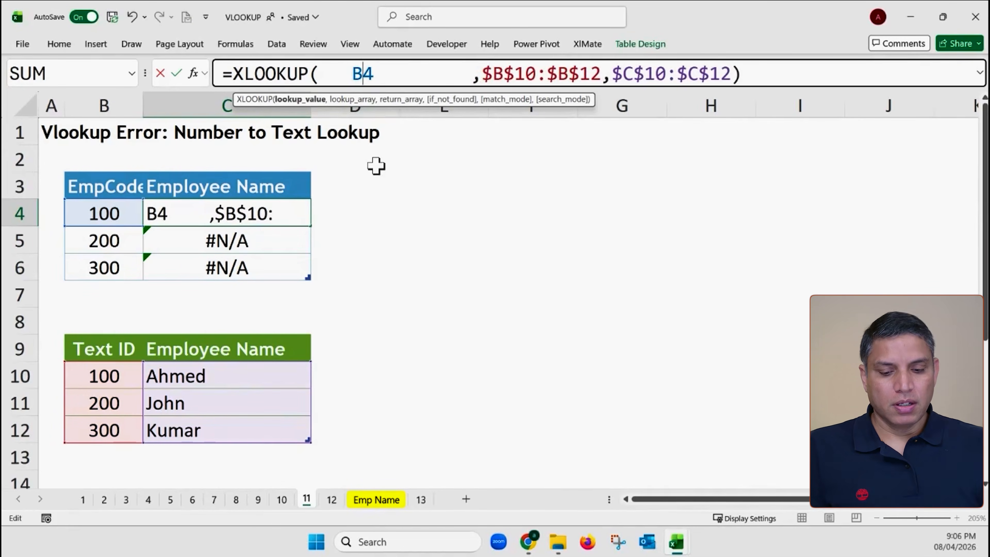
Step: Wrap the lookup value B4 in the C4 formula in a TEXT function with the format code "0"
text(tex)
key(Tab)
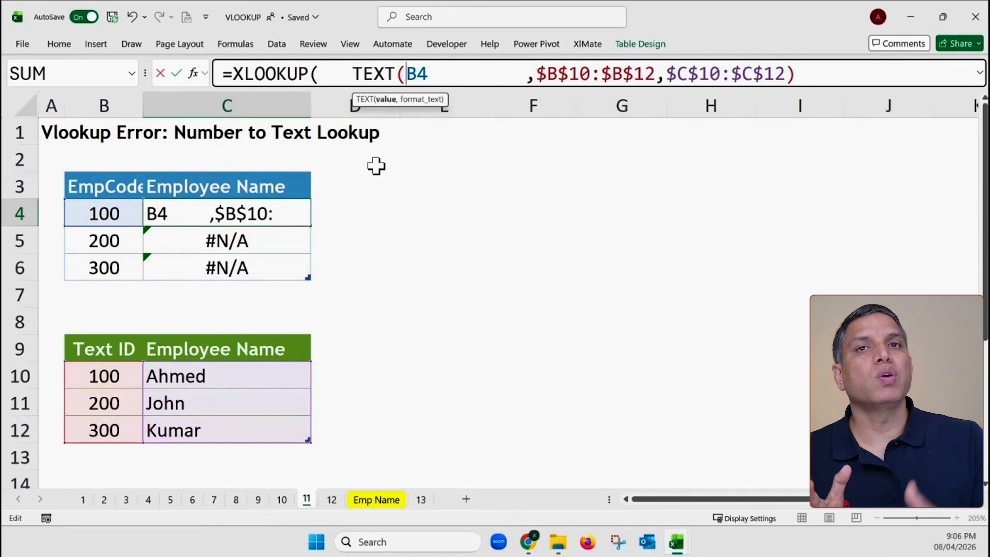
click(428, 73)
text(,)
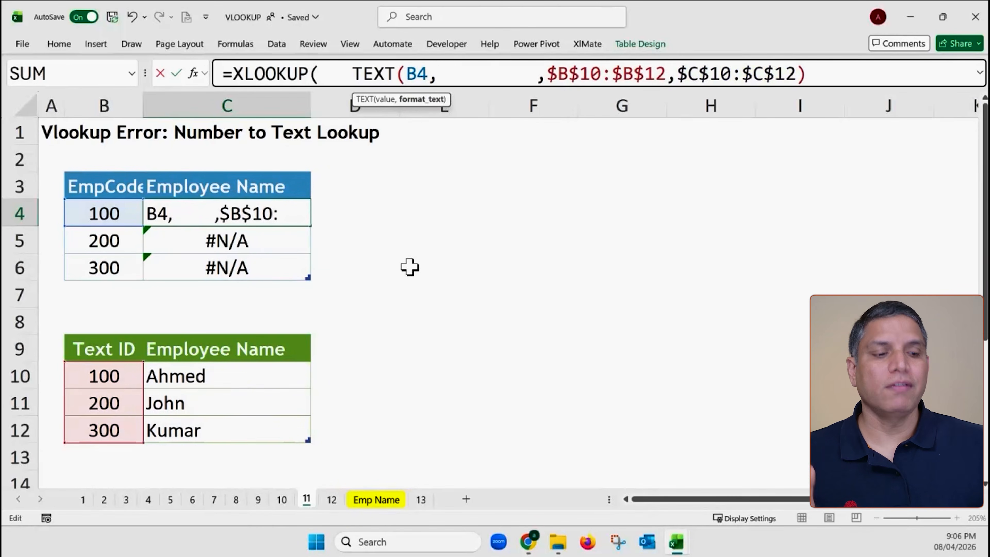
text(")
text(0")
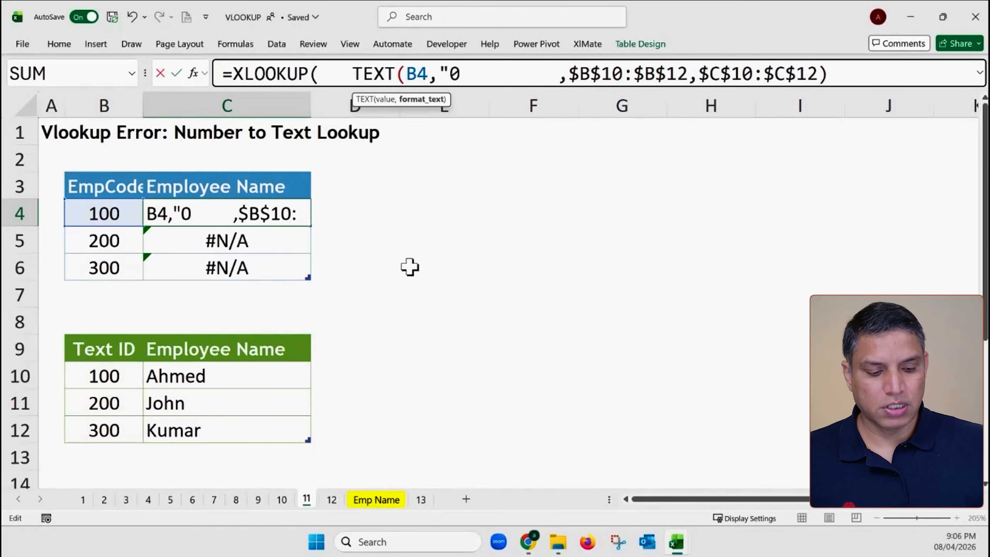
text())
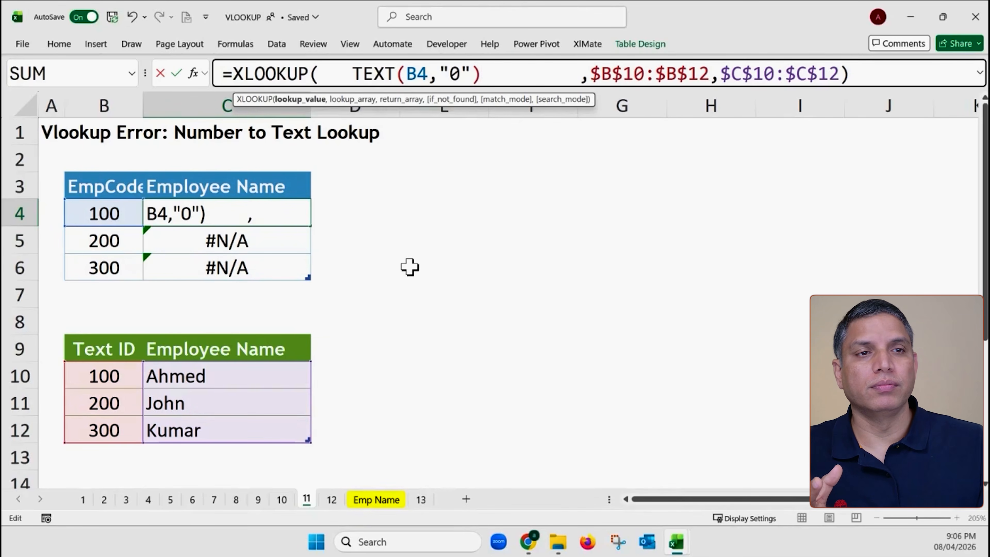
Step: Replace the format code of the TEXT function in C4 with "#" and enter the formula
click(454, 73)
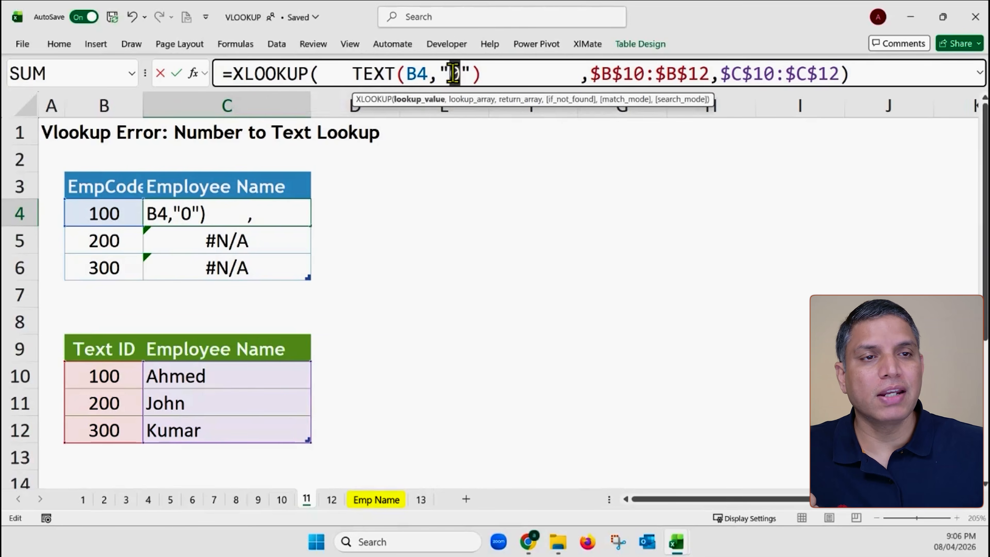
double_click(453, 73)
text(@)
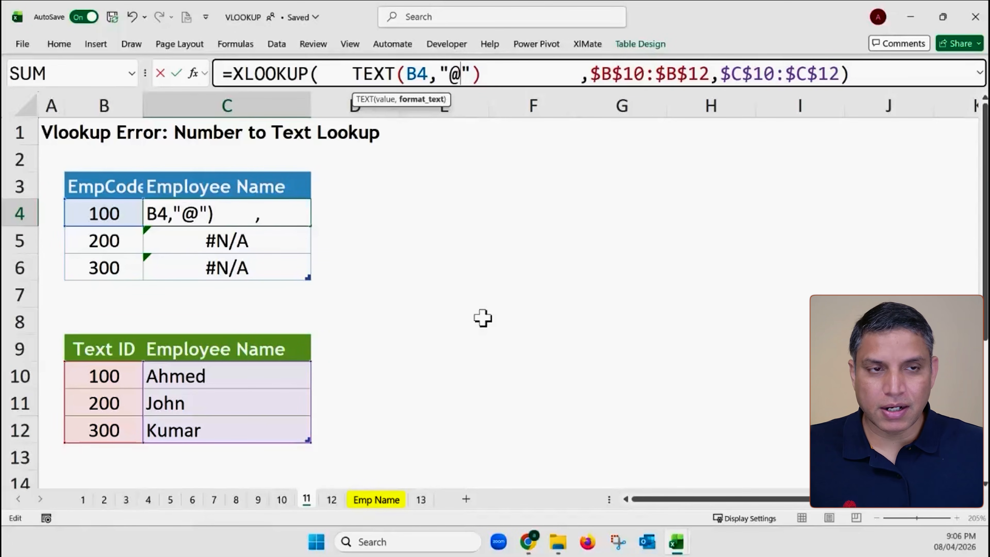
key(BackSpace)
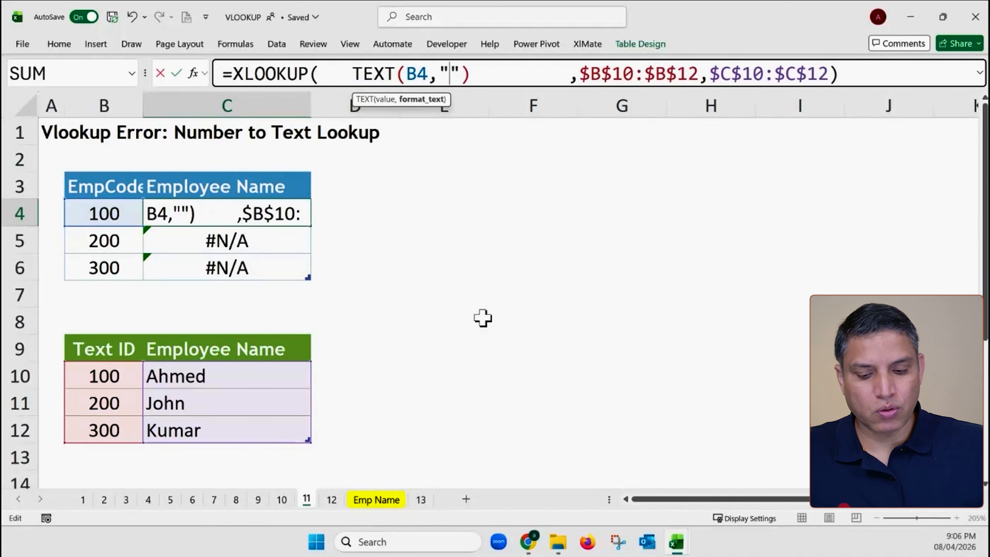
text(#)
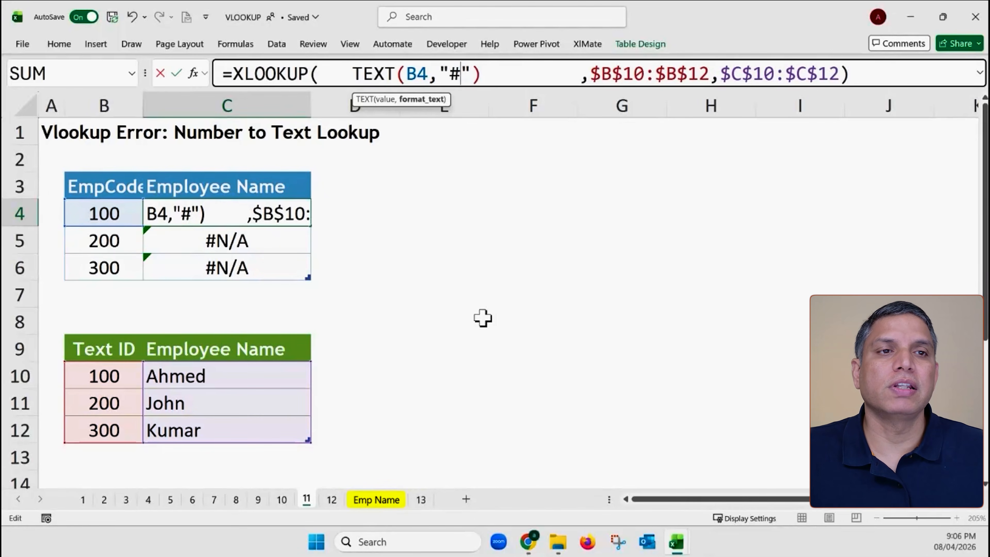
key(Return)
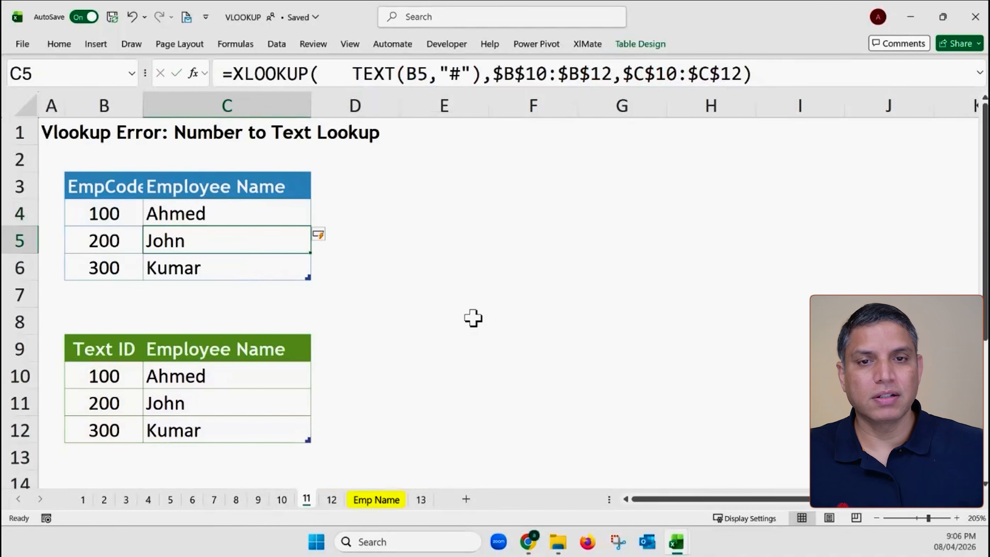
Step: Review the employee names in C4:C6, compare the EmpCode and Text ID cells, and check the XLOOKUP formula in C4
drag(203, 214, 196, 271)
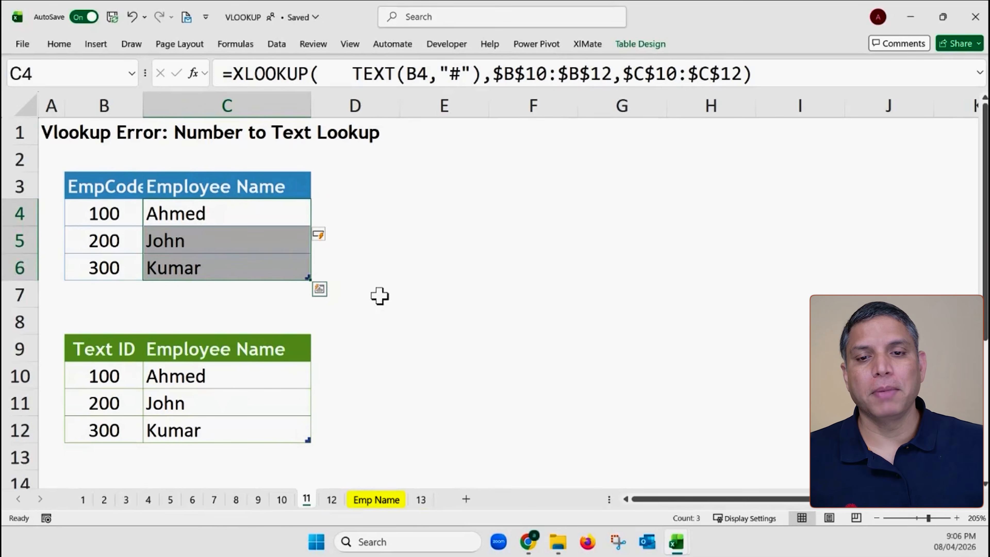
drag(106, 379, 117, 423)
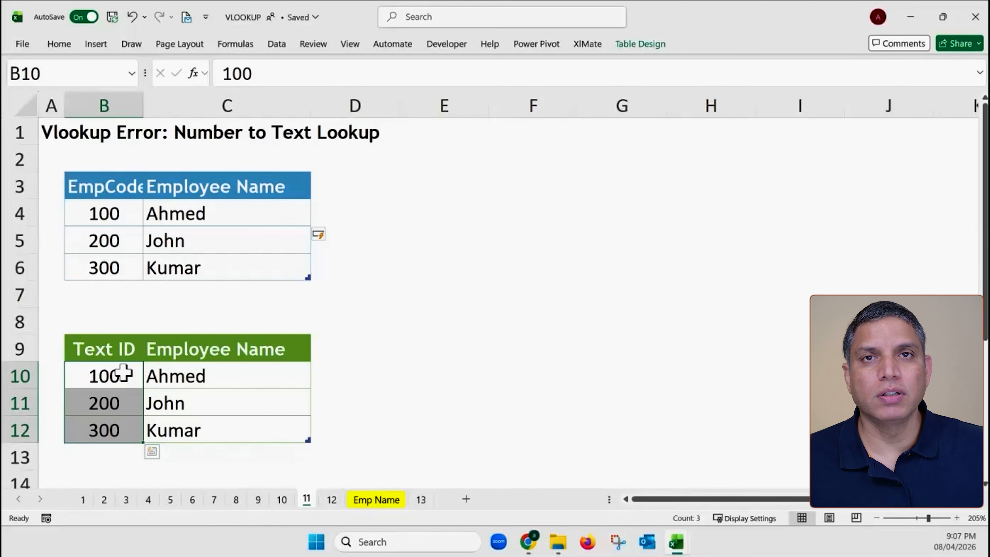
click(356, 392)
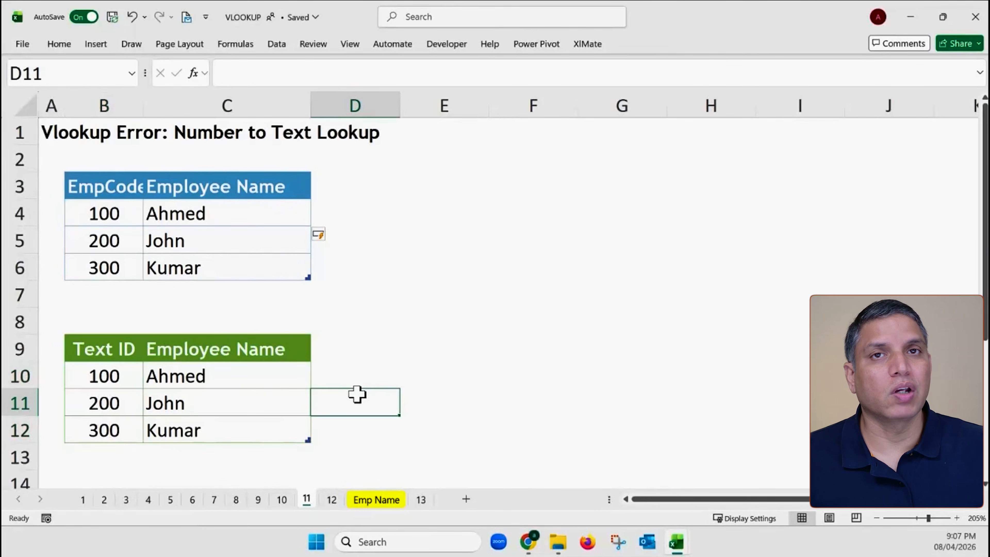
ctrl+scroll(356, 393, down, 1)
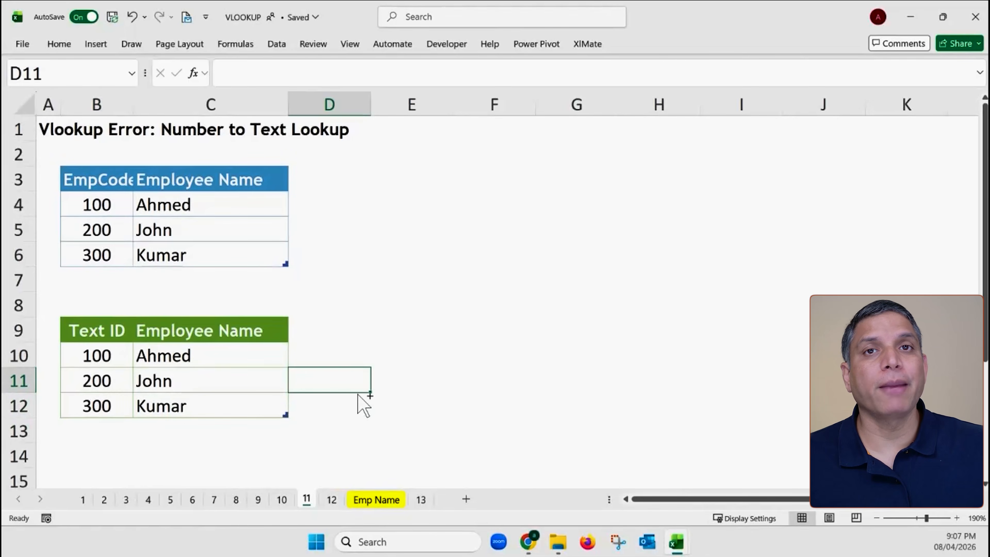
ctrl+scroll(358, 394, down, 1)
click(105, 218)
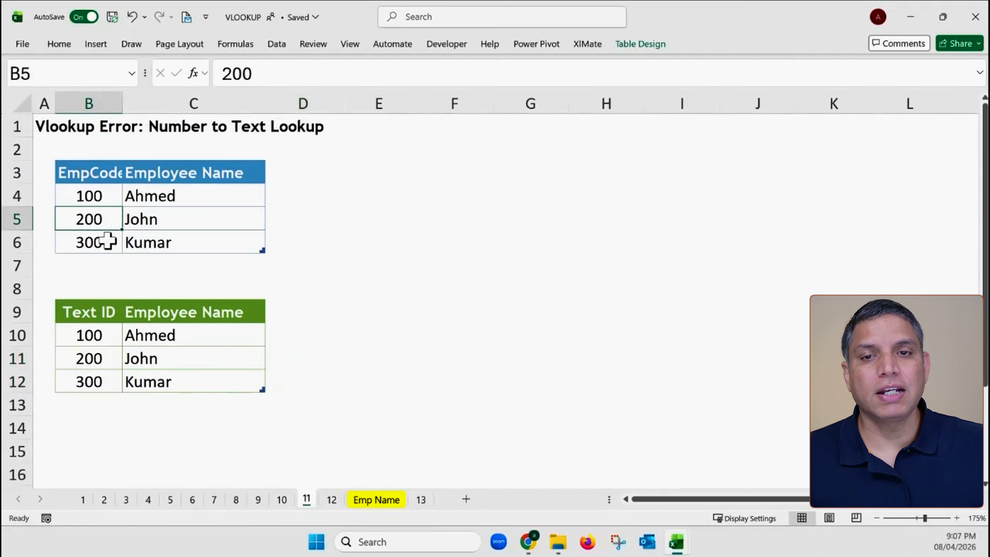
click(94, 336)
click(106, 380)
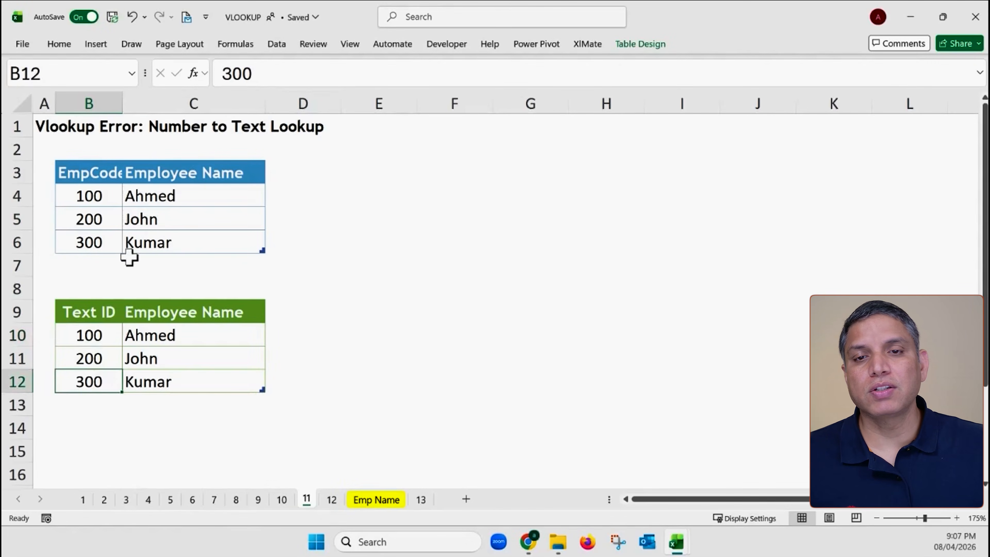
click(150, 198)
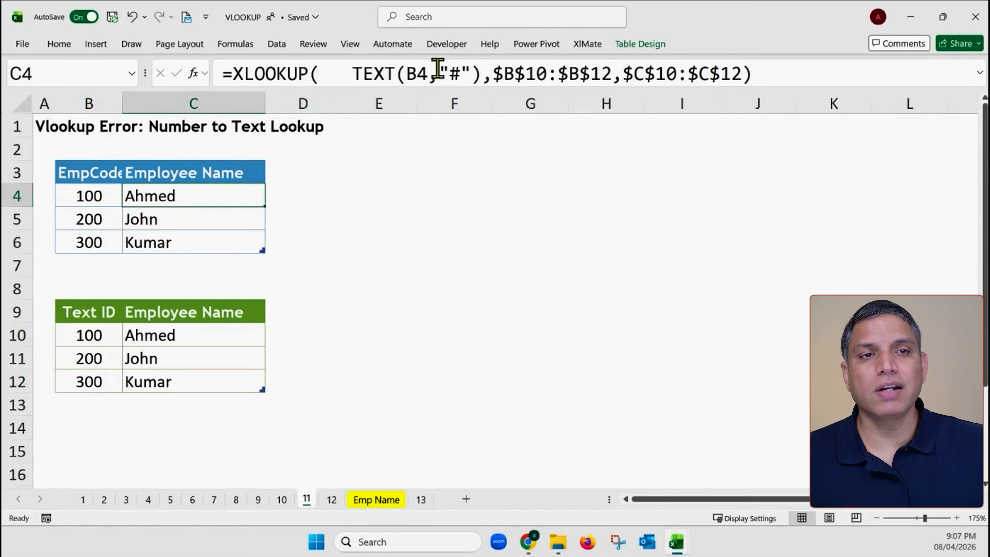